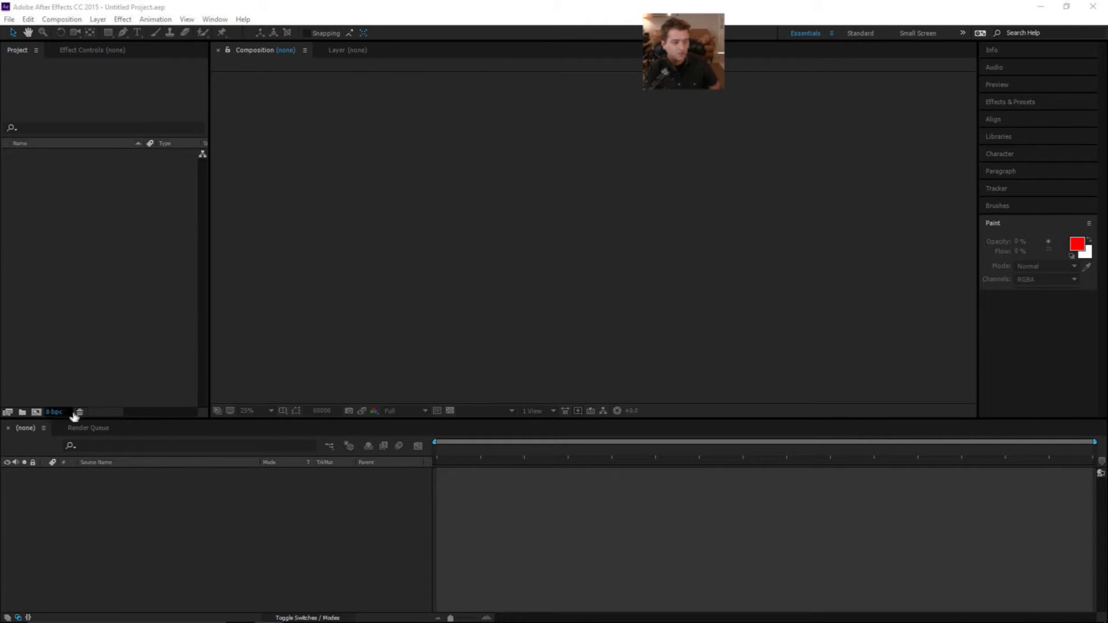
Step: Import the Hologram_AO_[0000-0100].exr sequence from File Explorer into the project, then close Explorer
{"action": "key", "text": "alt+Tab"}
{"action": "left_click_drag", "start_coordinate": [635, 51], "coordinate": [757, 65]}
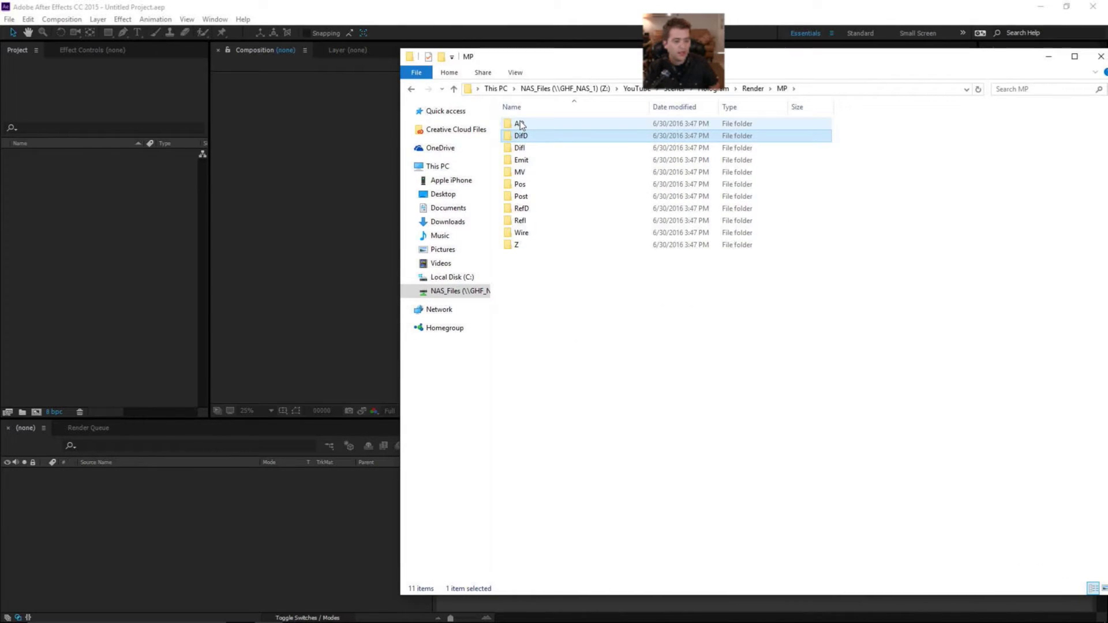
{"action": "left_click_drag", "start_coordinate": [520, 123], "coordinate": [313, 148]}
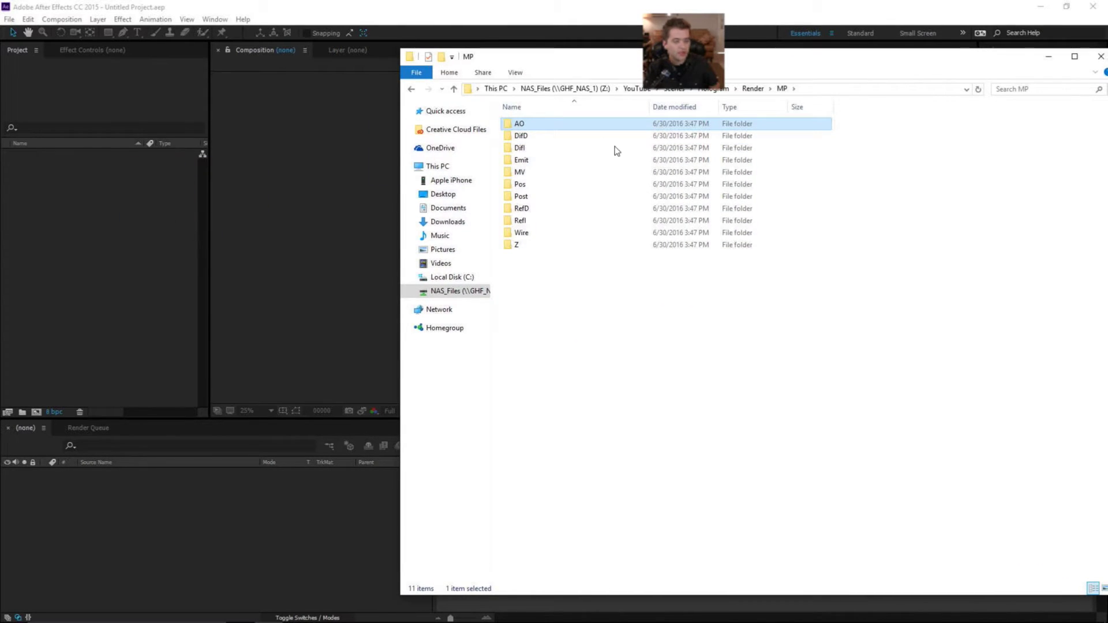
{"action": "left_click", "coordinate": [149, 254]}
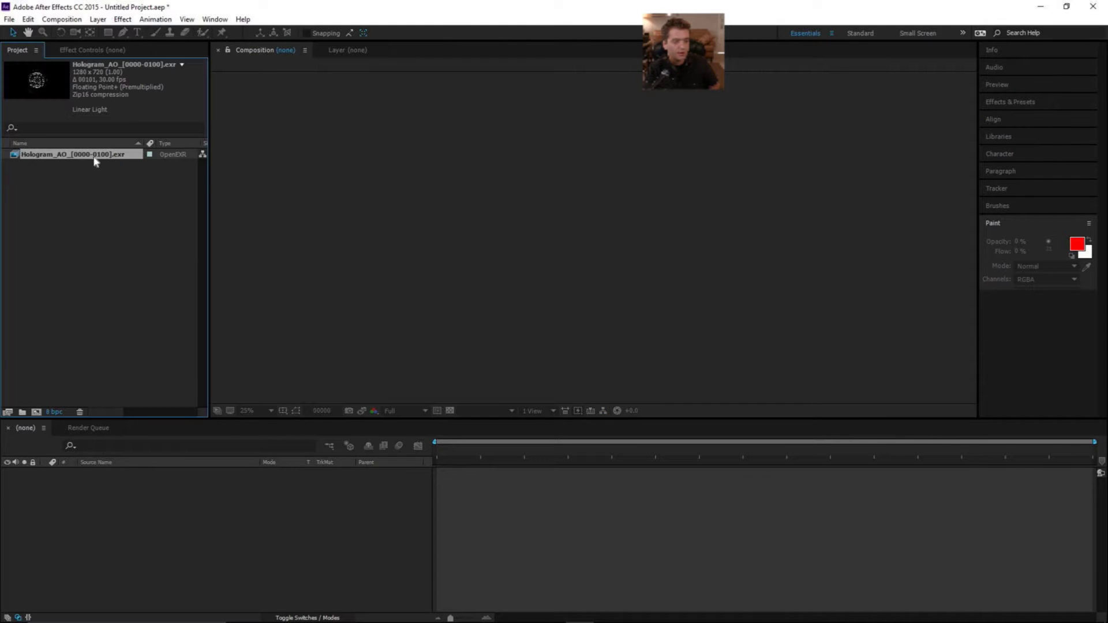
Step: Rename the AO footage item to AmbientOcclusion
{"action": "key", "text": "Return"}
{"action": "type", "text": "AmbientOcclusion"}
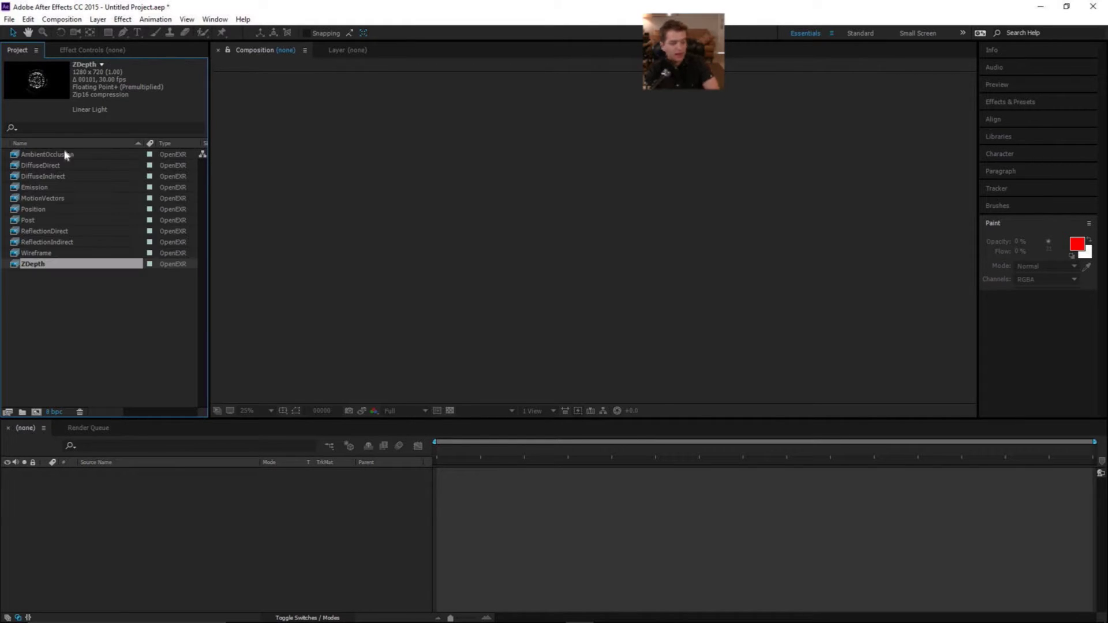
{"action": "left_click", "coordinate": [80, 326]}
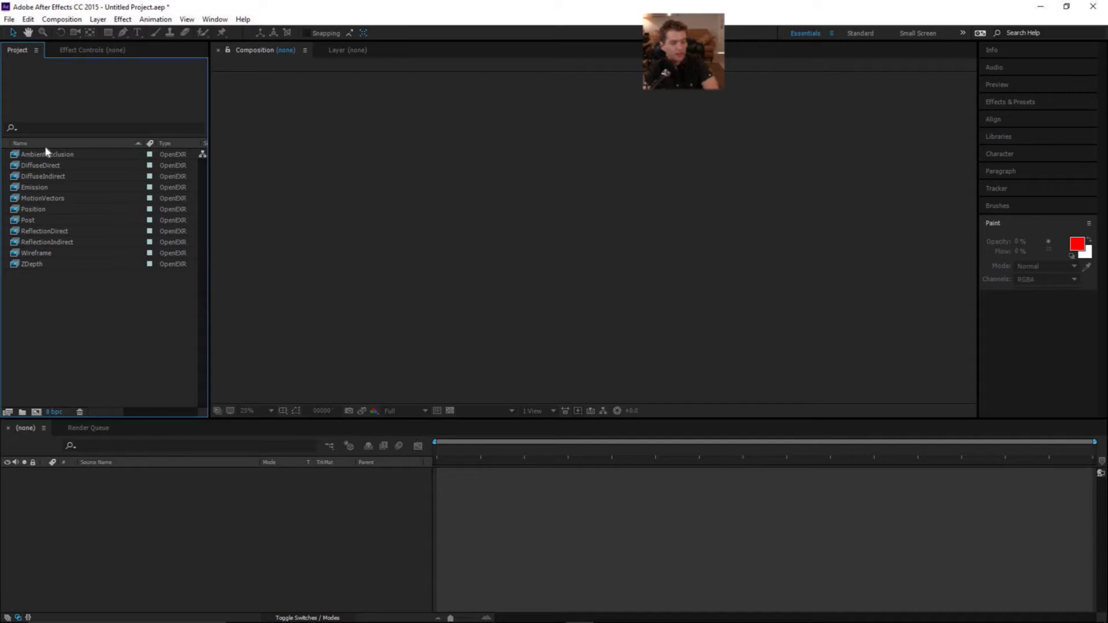
Step: Keep the ZDepth name unchanged and check all eleven renamed footage items
{"action": "left_click", "coordinate": [40, 266]}
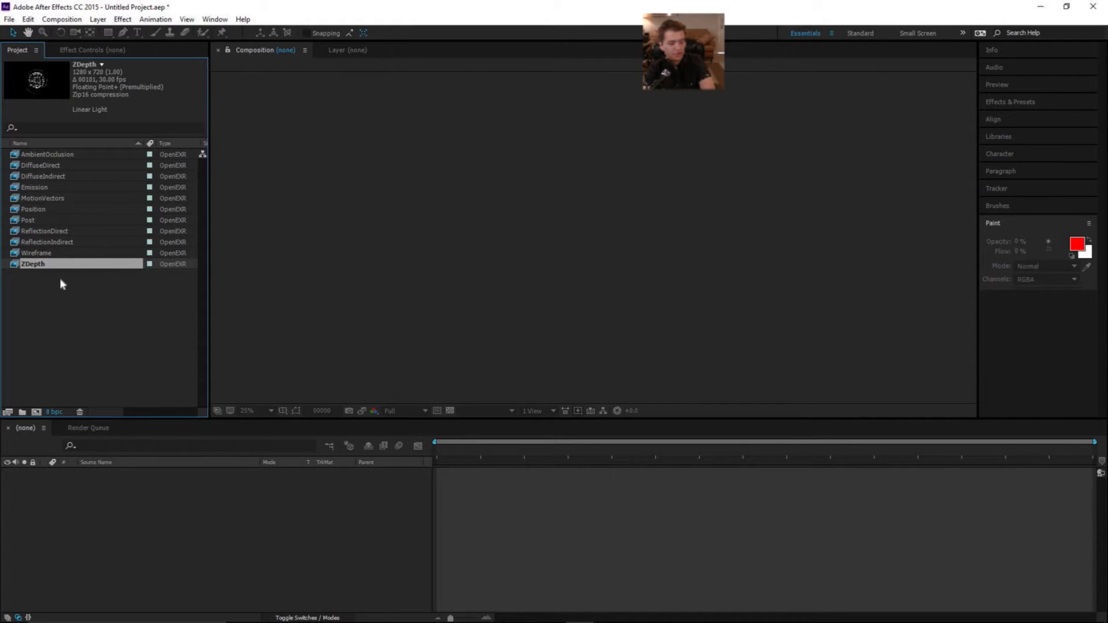
{"action": "key", "text": "Return"}
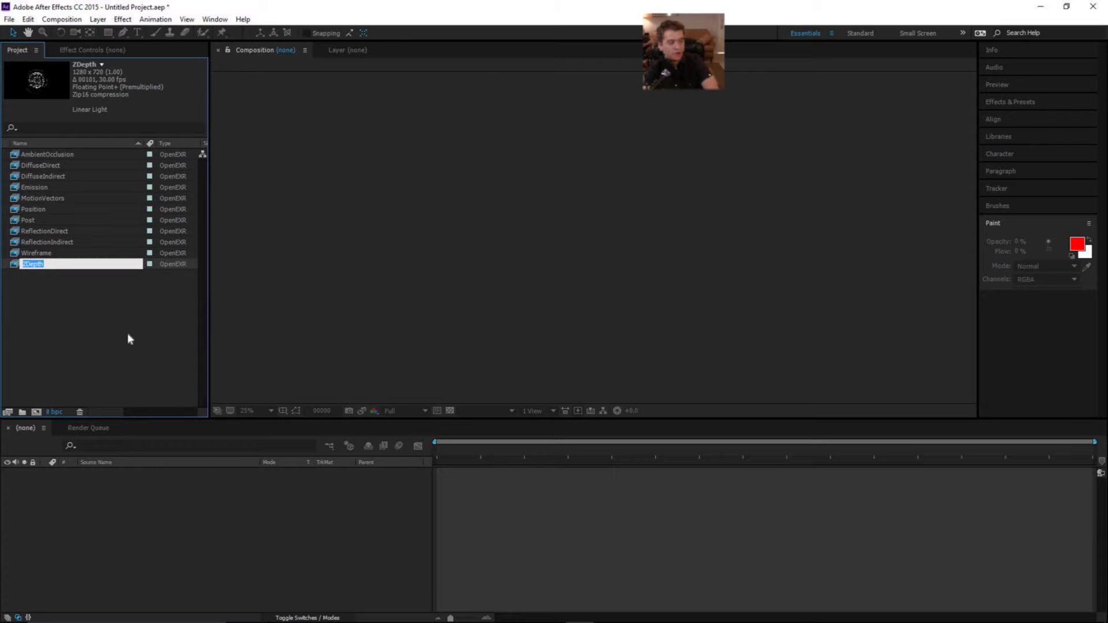
{"action": "left_click", "coordinate": [85, 297]}
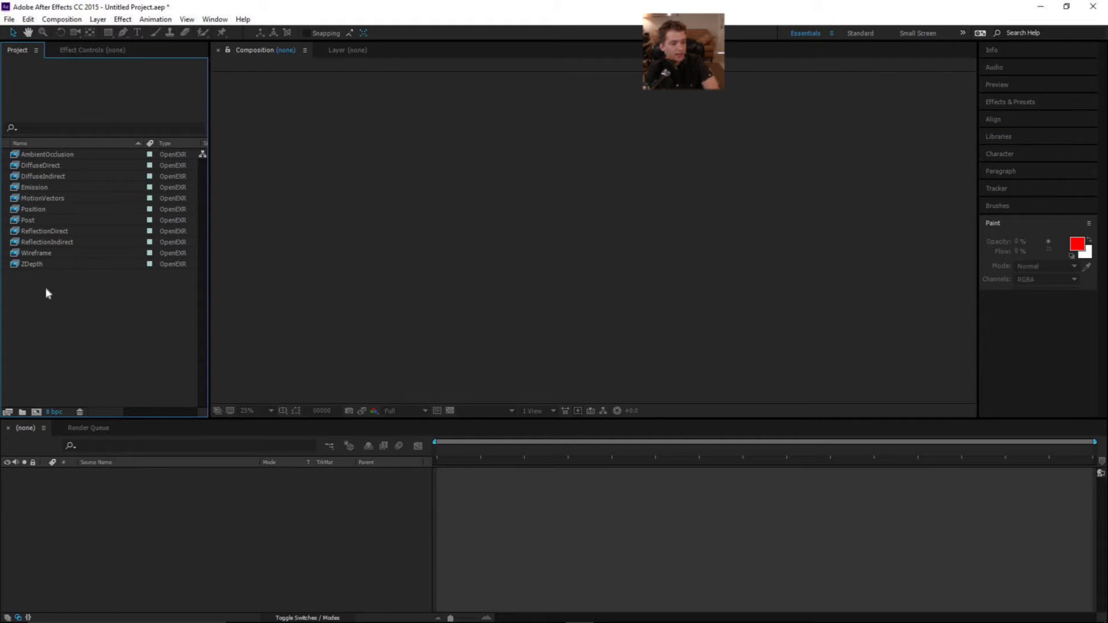
{"action": "left_click_drag", "start_coordinate": [45, 291], "coordinate": [39, 158]}
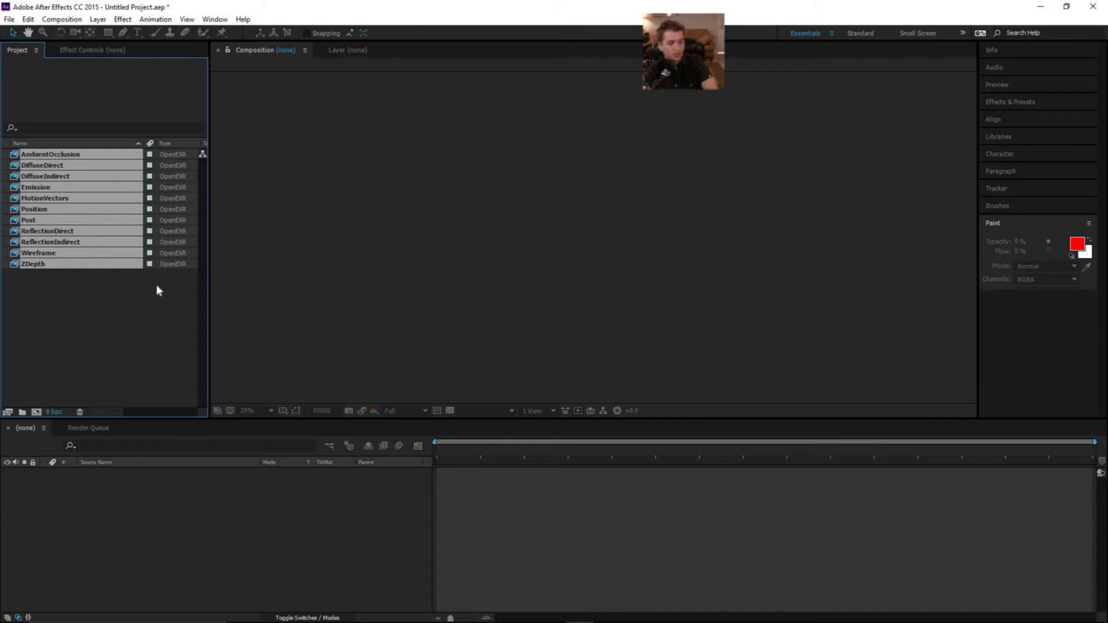
{"action": "left_click", "coordinate": [136, 289]}
{"action": "left_click", "coordinate": [36, 265]}
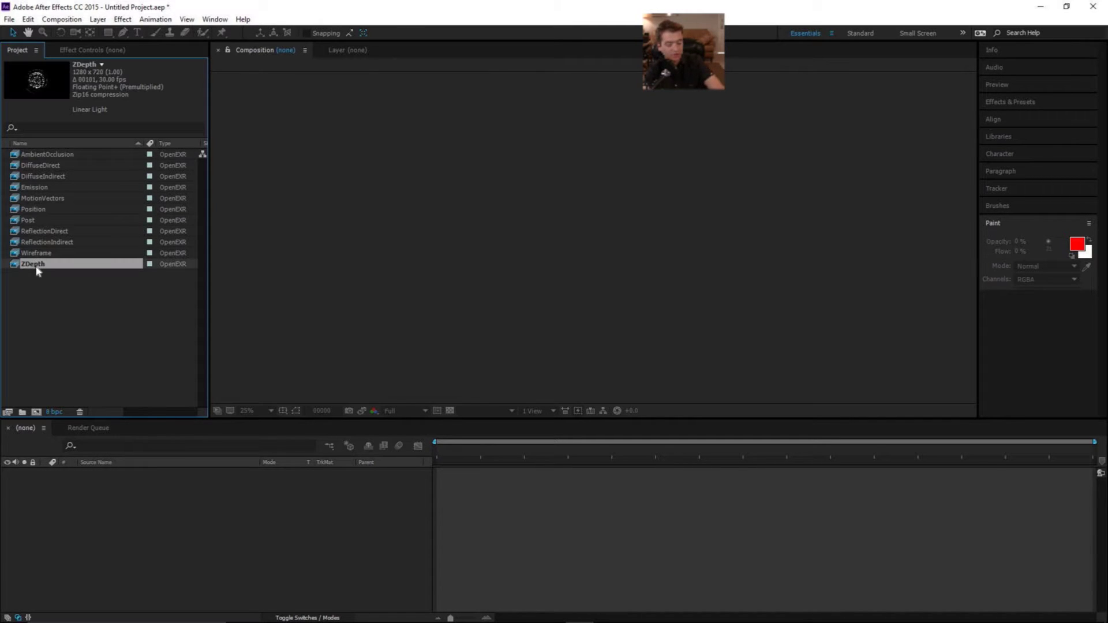
Step: Interpret the ZDepth and Wireframe footage at 24 fps
{"action": "key", "text": "ctrl+alt+g"}
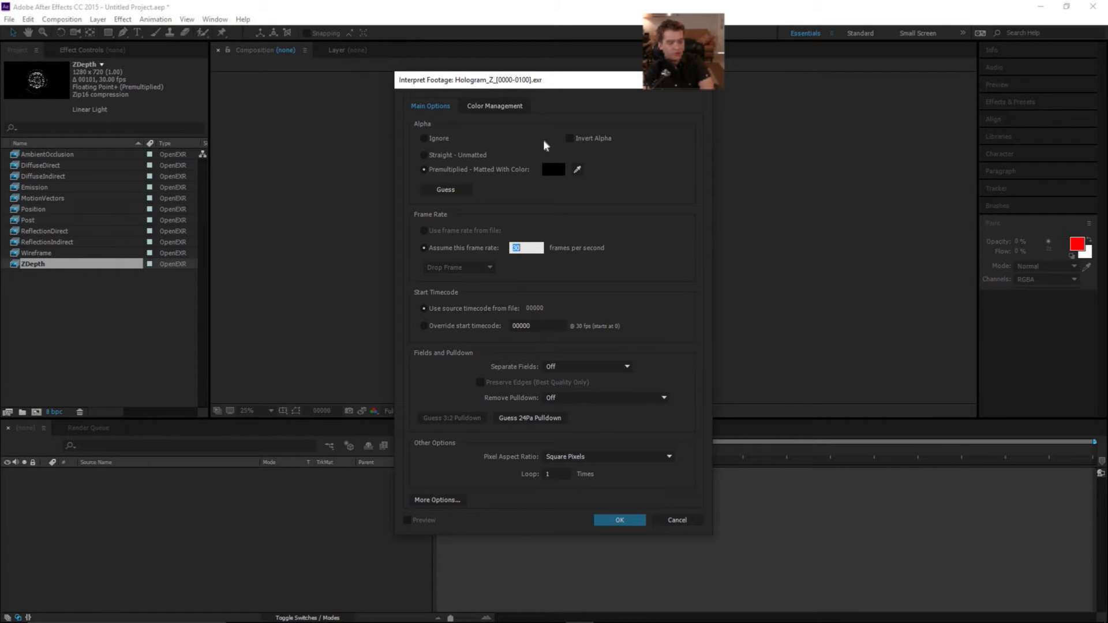
{"action": "type", "text": "24"}
{"action": "key", "text": "Return"}
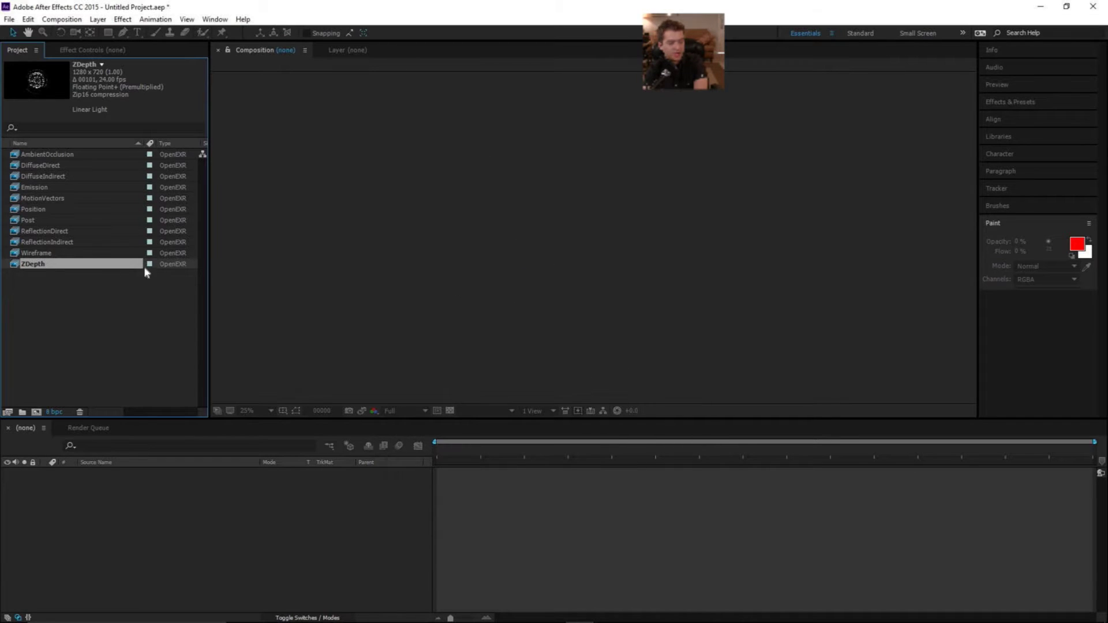
{"action": "left_click", "coordinate": [45, 257]}
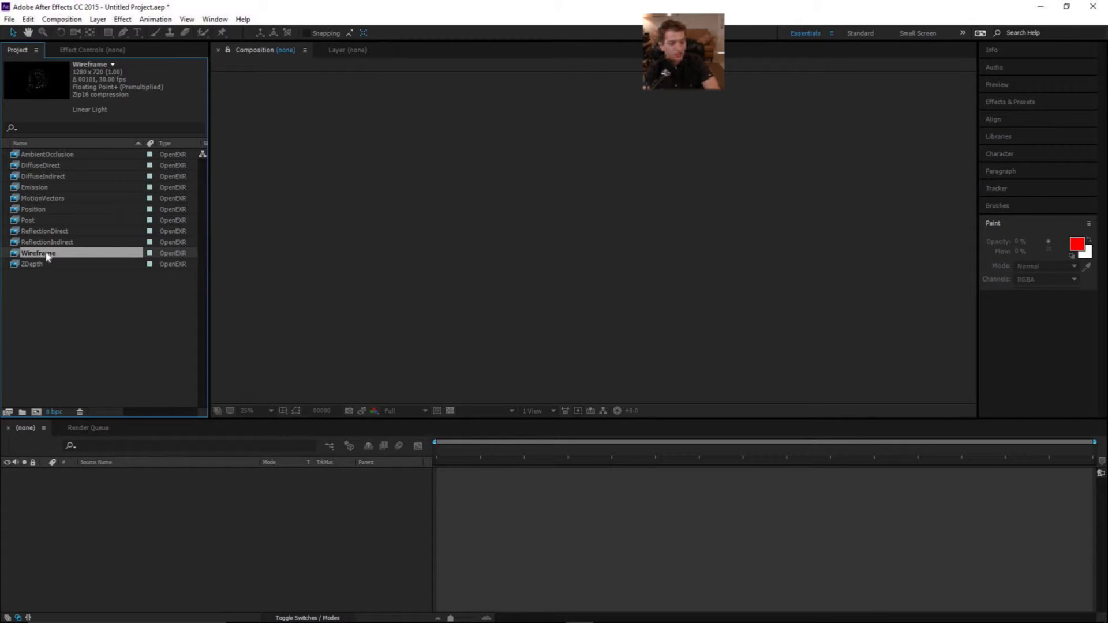
{"action": "right_click", "coordinate": [47, 257]}
{"action": "mouse_move", "coordinate": [145, 322]}
{"action": "left_click", "coordinate": [205, 324]}
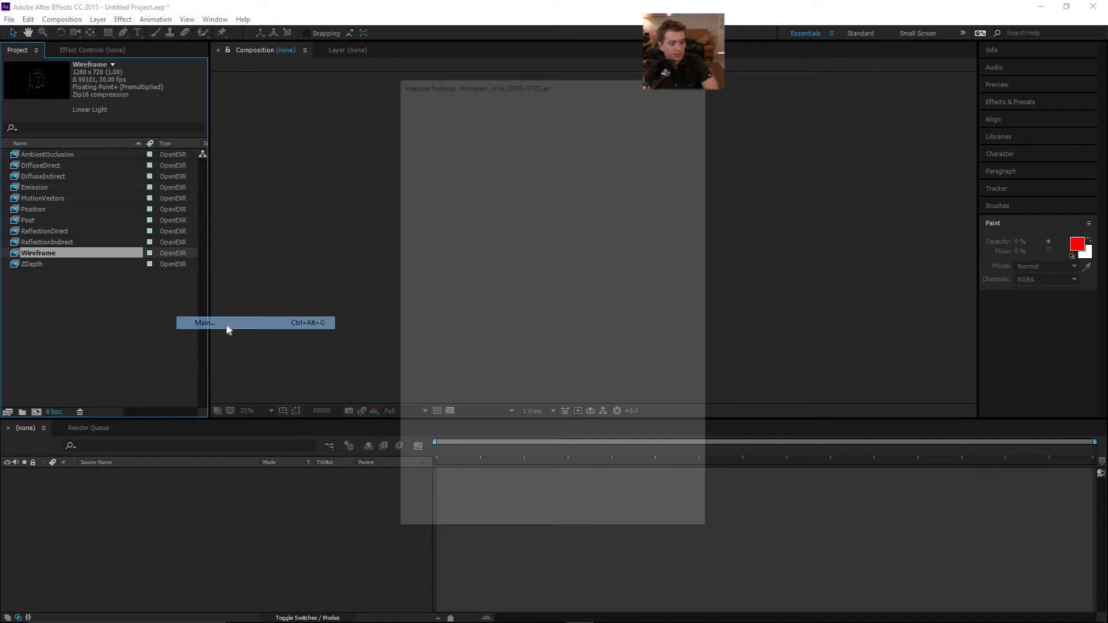
{"action": "type", "text": "24"}
{"action": "key", "text": "Return"}
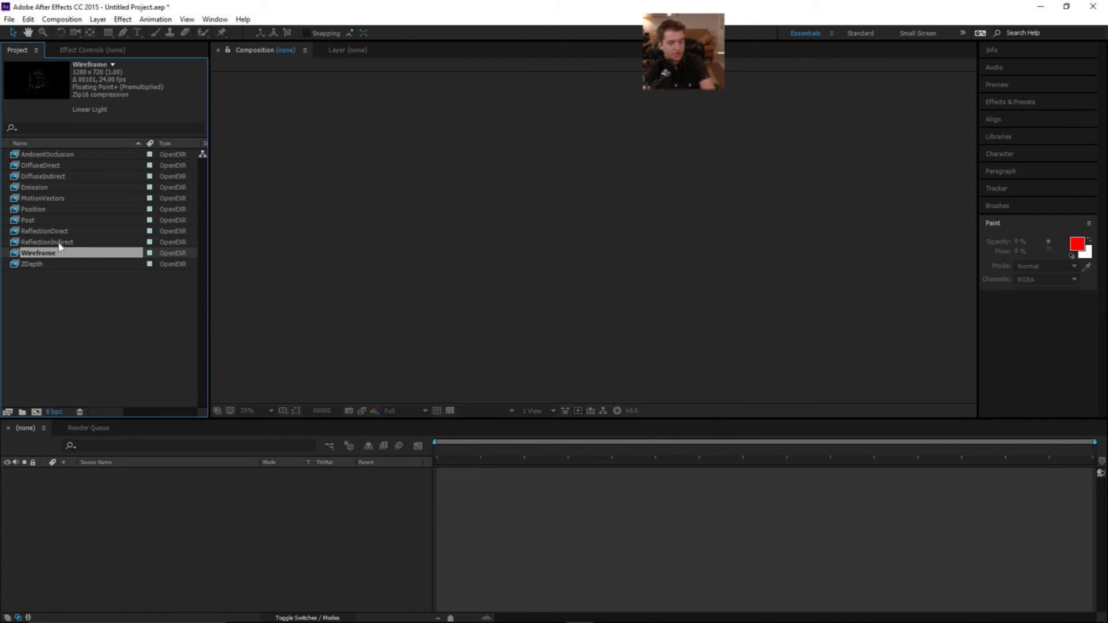
Step: Interpret the ReflectionIndirect footage at 24 fps as well
{"action": "left_click", "coordinate": [59, 243]}
{"action": "key", "text": "ctrl+alt+g"}
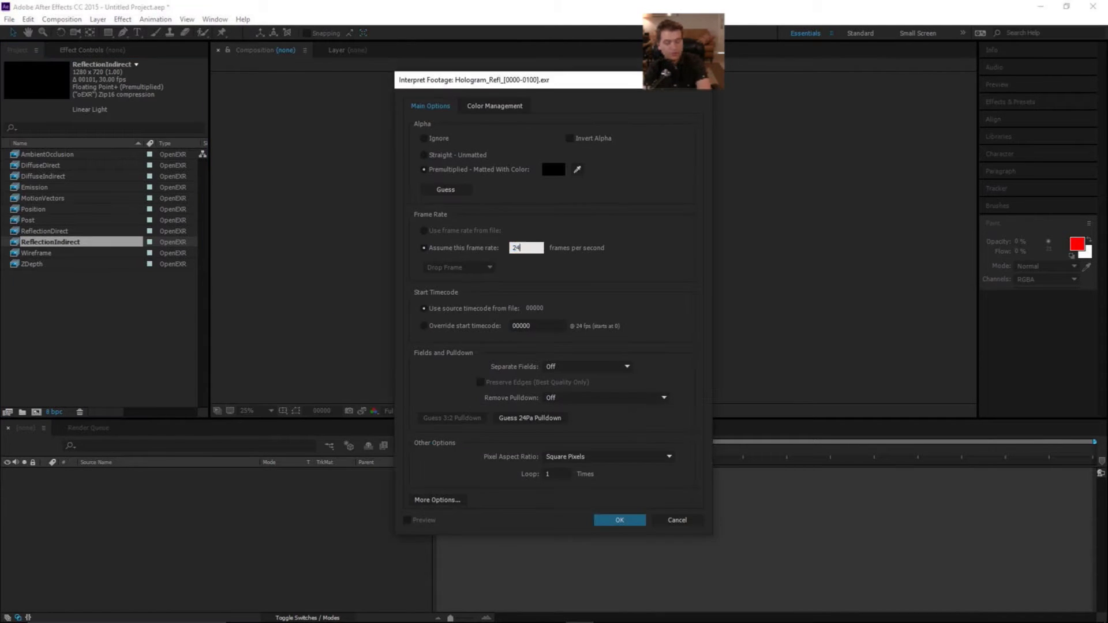
{"action": "key", "text": "Return"}
{"action": "left_click", "coordinate": [52, 234]}
{"action": "left_click", "coordinate": [89, 295]}
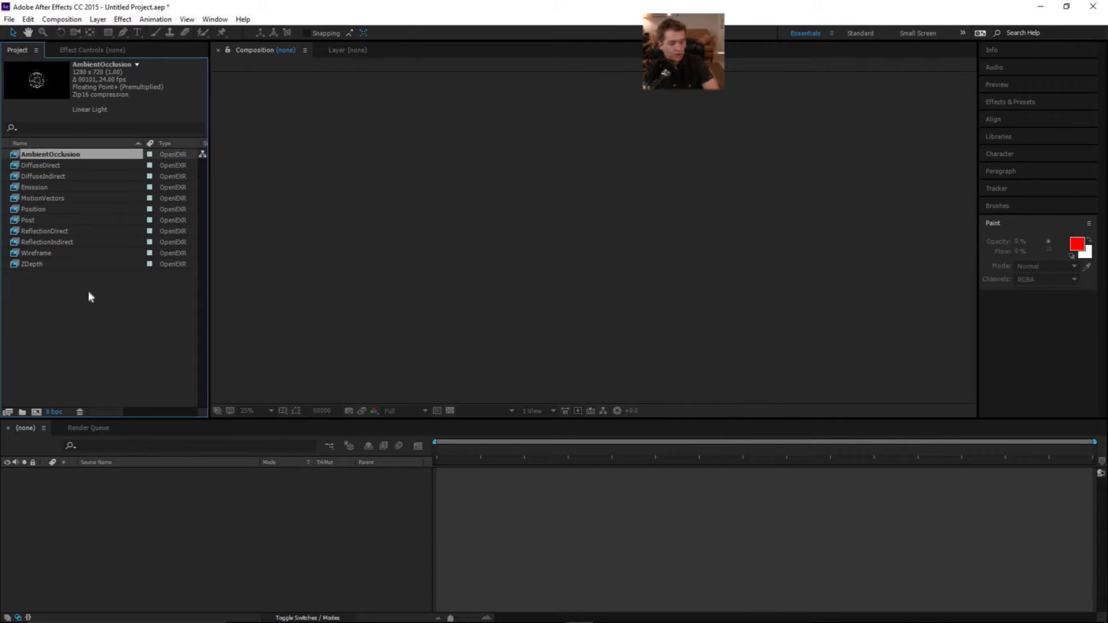
Step: Set Project Settings to 32 bits per channel with a linearized sRGB IEC61966-2.1 working space
{"action": "left_click", "coordinate": [55, 412]}
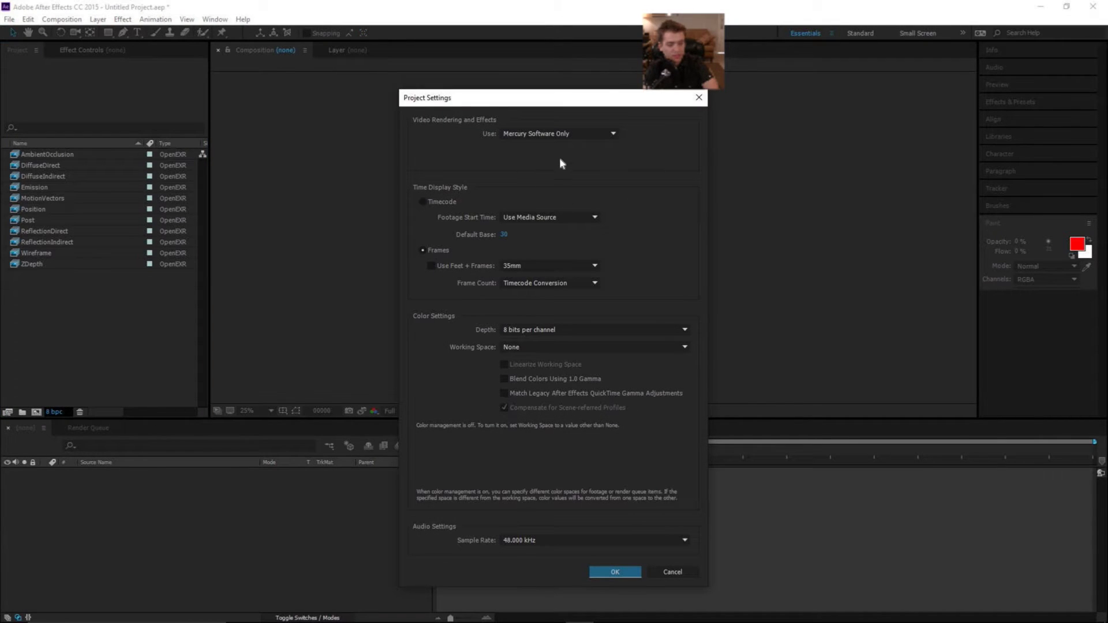
{"action": "left_click", "coordinate": [569, 331]}
{"action": "left_click", "coordinate": [568, 365]}
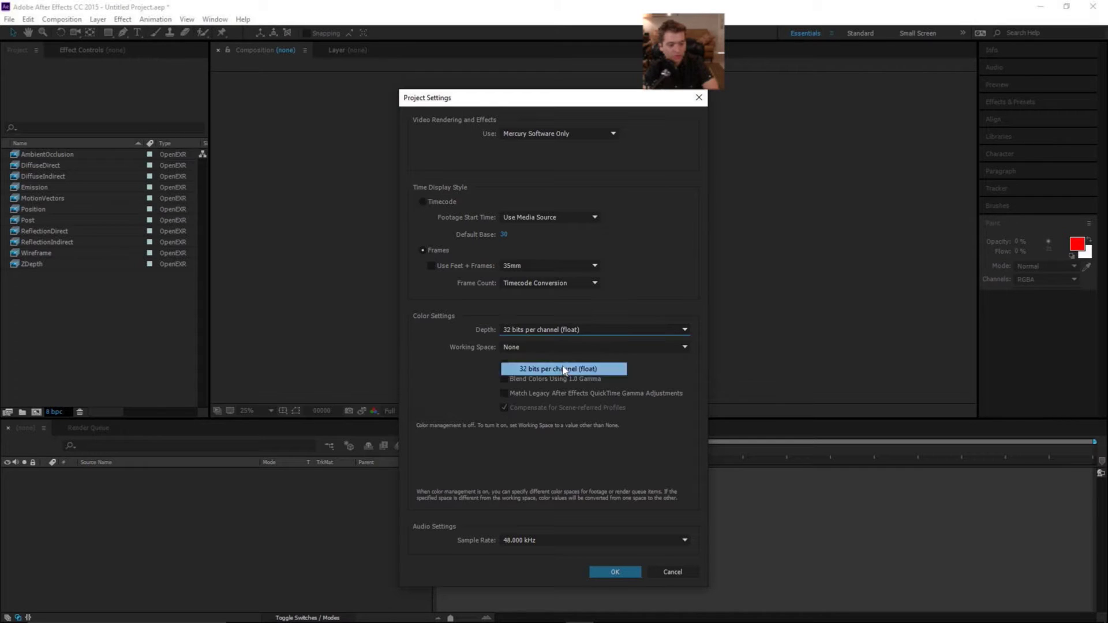
{"action": "left_click", "coordinate": [533, 349]}
{"action": "left_click", "coordinate": [738, 281]}
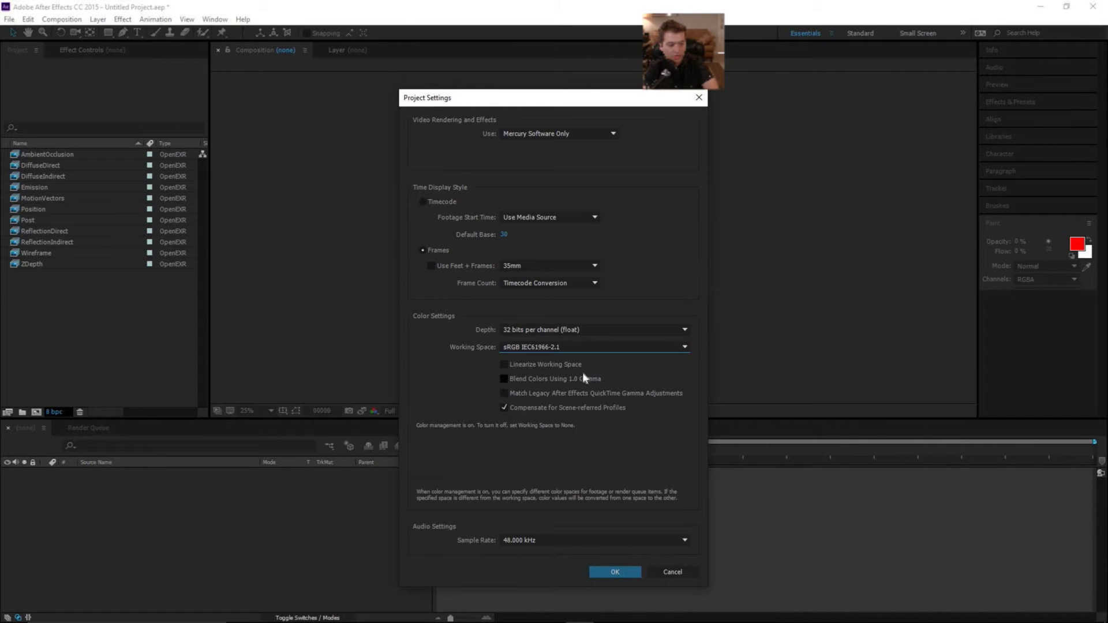
{"action": "left_click", "coordinate": [535, 366]}
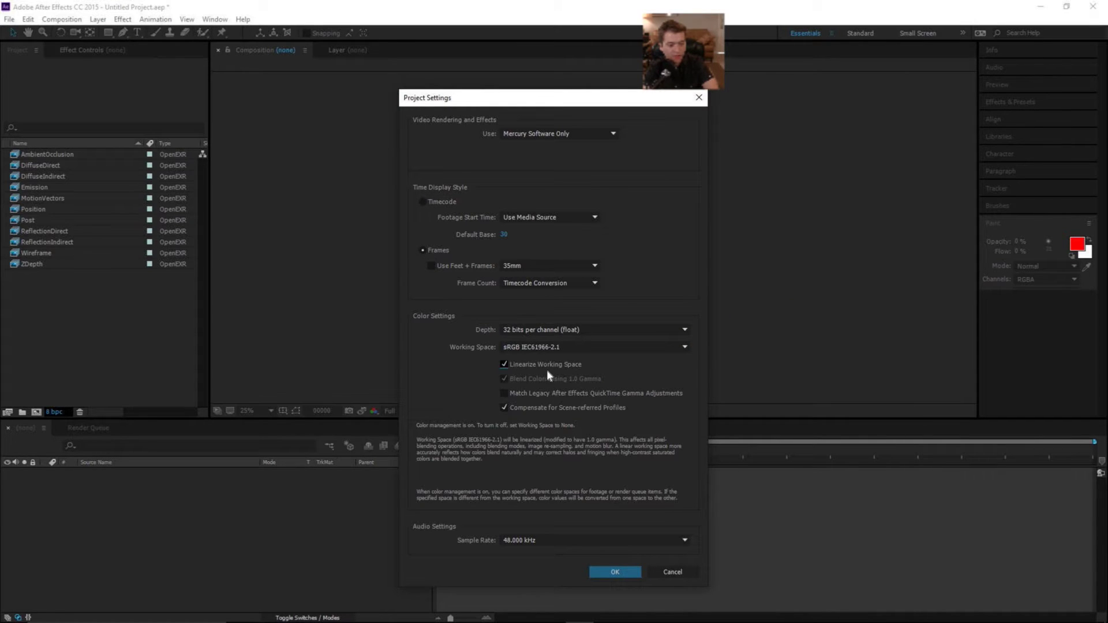
{"action": "left_click", "coordinate": [626, 574]}
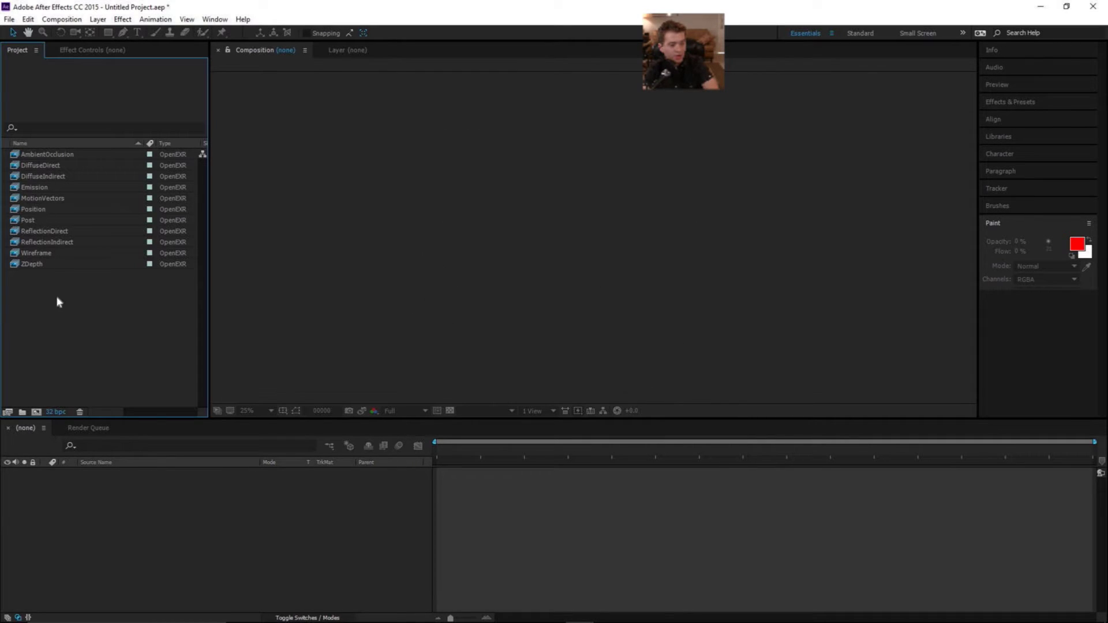
Step: Create a composition from the Emission pass and rename it RenderLayers
{"action": "left_click", "coordinate": [39, 267]}
{"action": "left_click", "coordinate": [45, 189]}
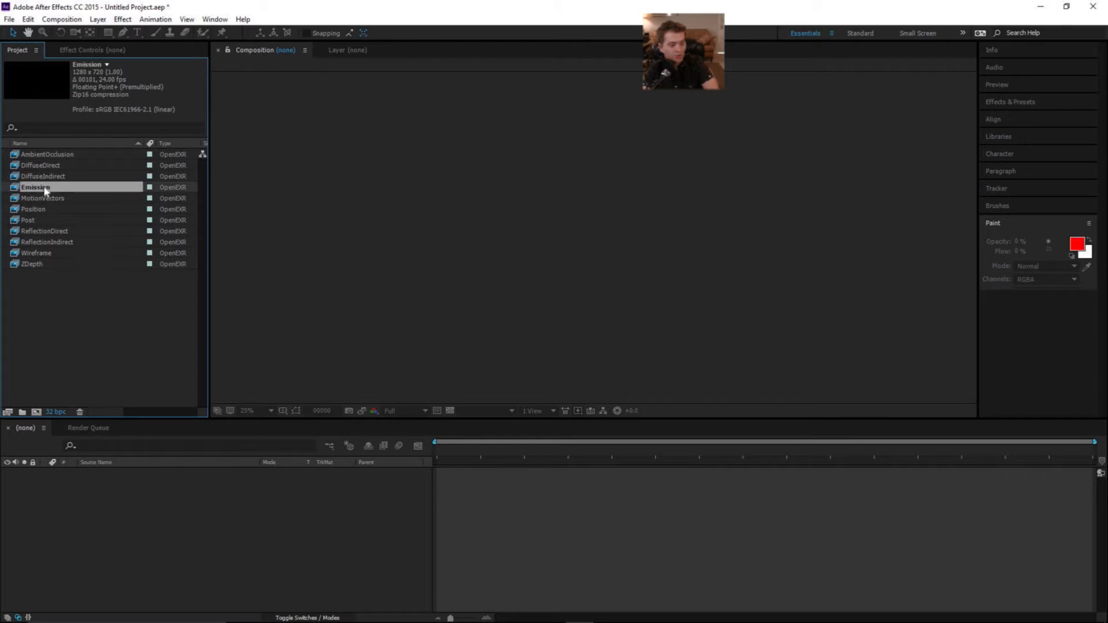
{"action": "left_click_drag", "start_coordinate": [18, 192], "coordinate": [36, 413]}
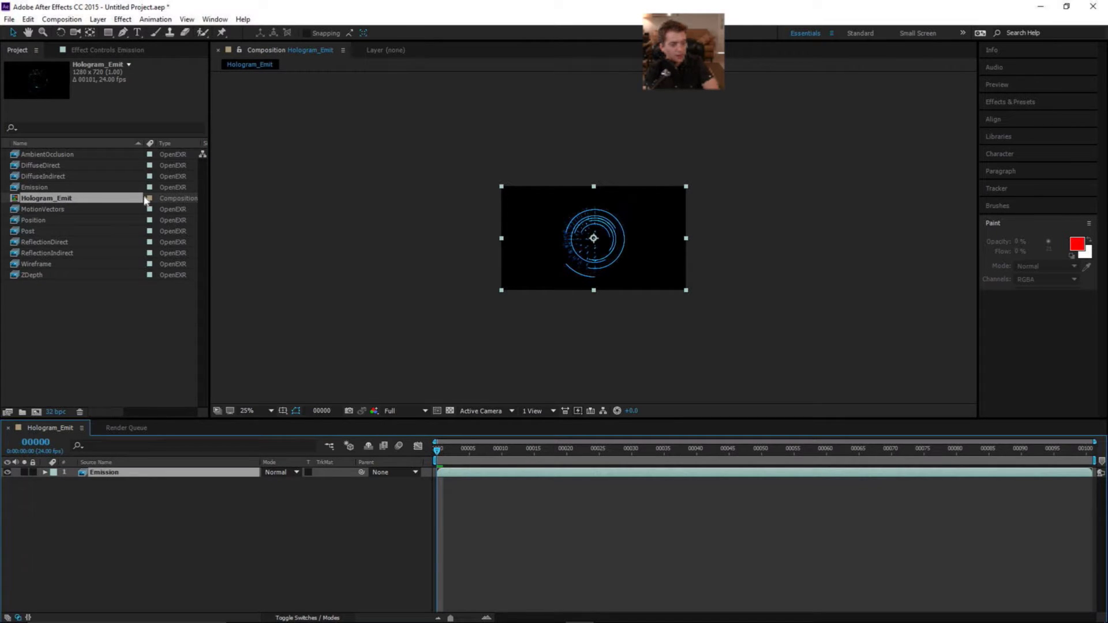
{"action": "left_click", "coordinate": [44, 199]}
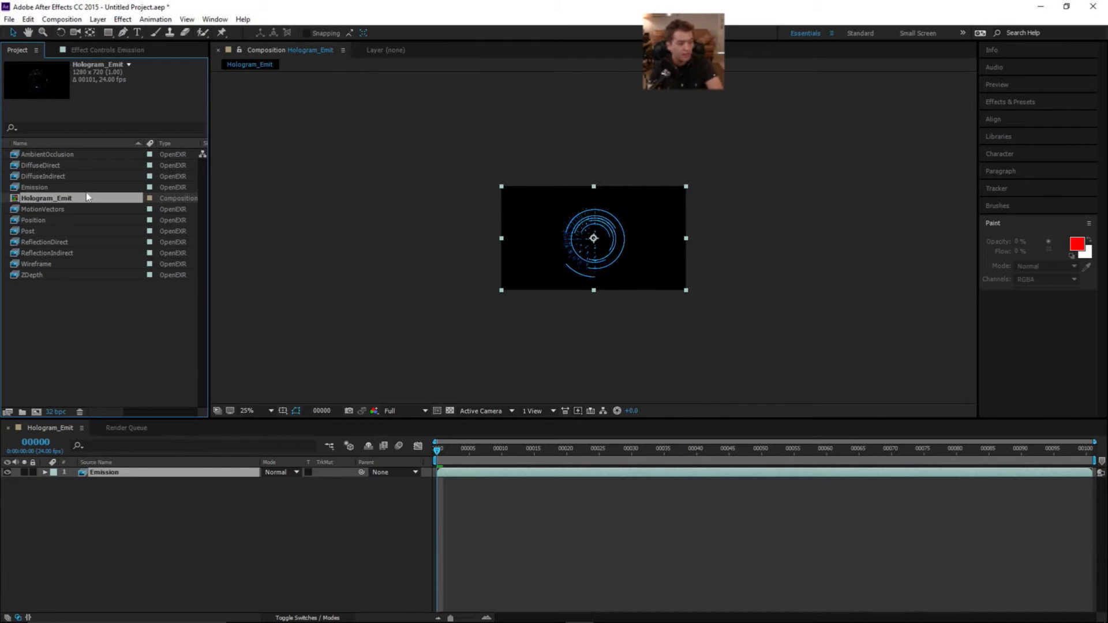
{"action": "key", "text": "Return"}
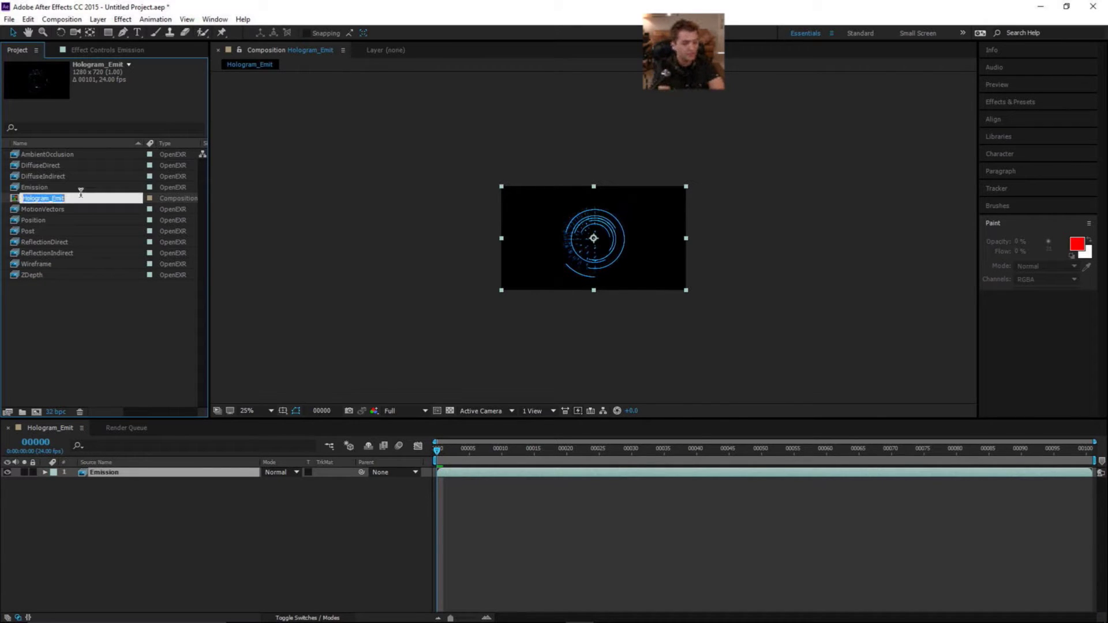
{"action": "type", "text": "Render"}
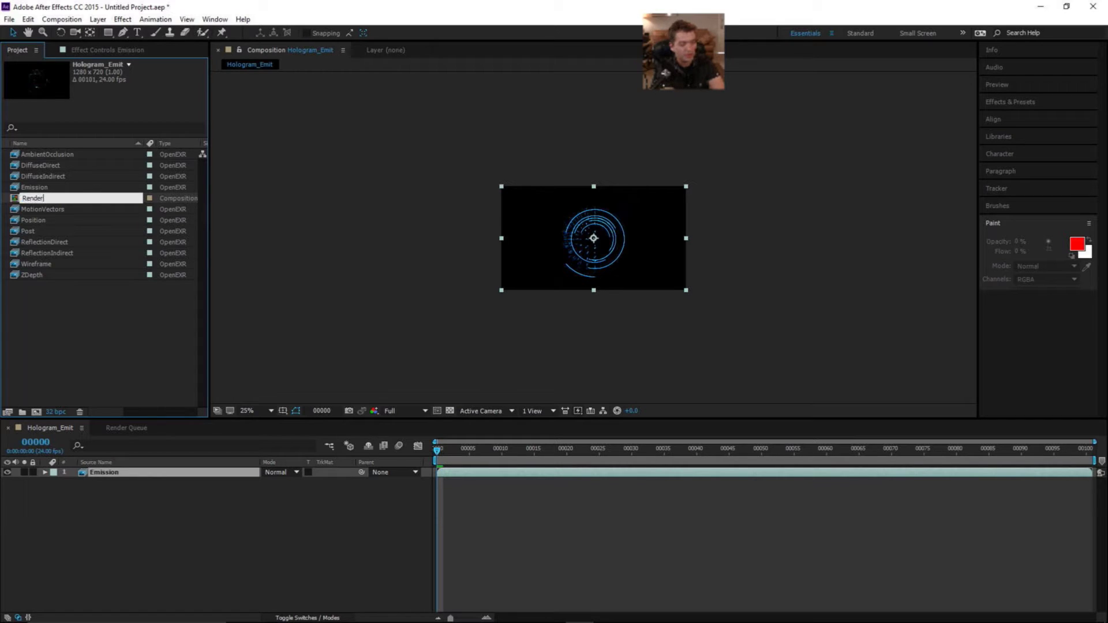
{"action": "type", "text": "Layers"}
{"action": "key", "text": "Return"}
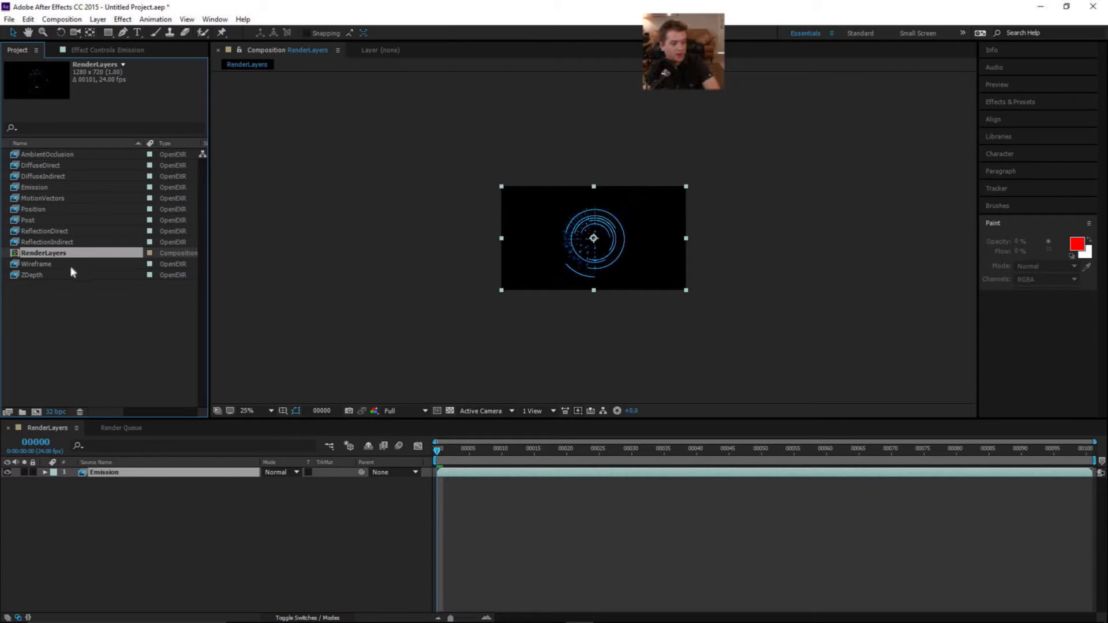
Step: Move the eleven EXR passes into a new folder named Hologram_RenderLayers
{"action": "left_click", "coordinate": [41, 276]}
{"action": "left_click", "coordinate": [38, 261], "text": "shift"}
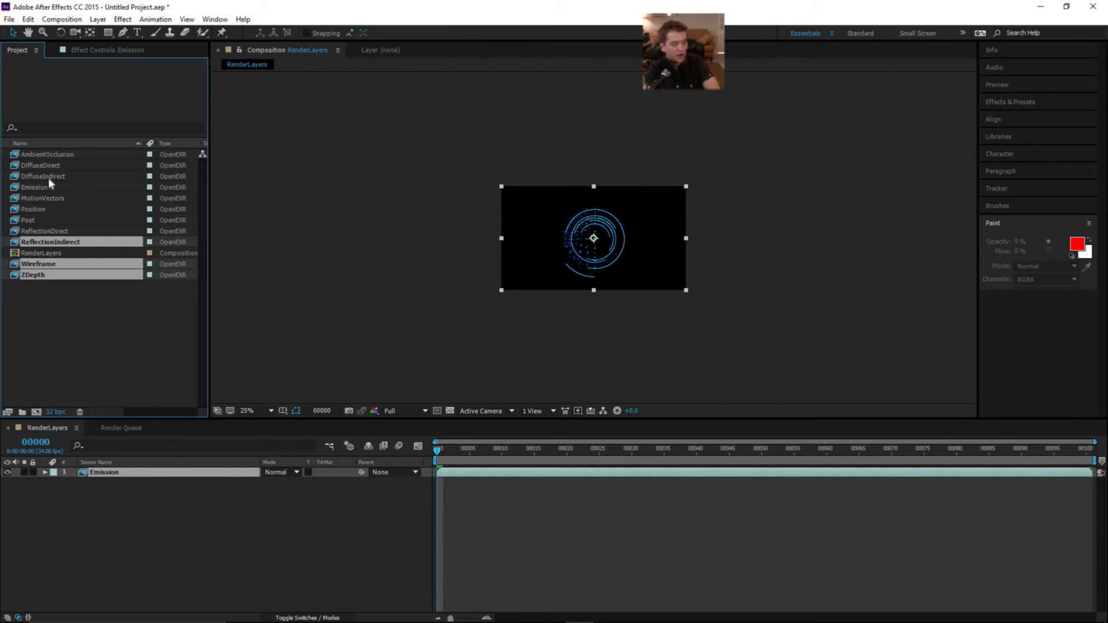
{"action": "left_click", "coordinate": [51, 160], "text": "shift"}
{"action": "left_click", "coordinate": [48, 254], "text": "ctrl"}
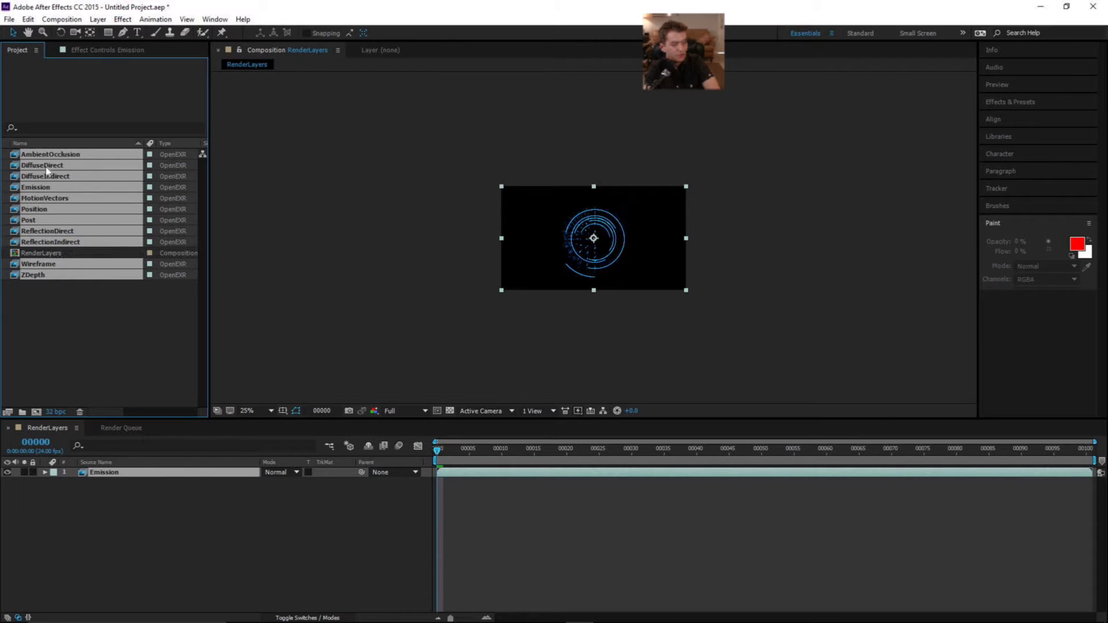
{"action": "left_click_drag", "start_coordinate": [47, 160], "coordinate": [24, 414]}
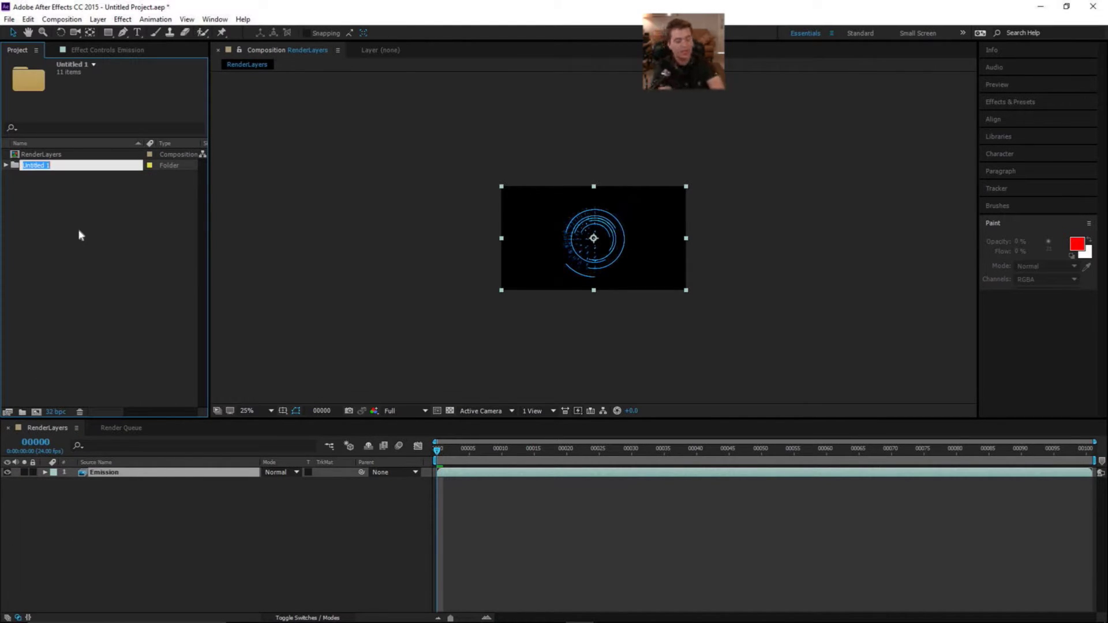
{"action": "type", "text": "Holog"}
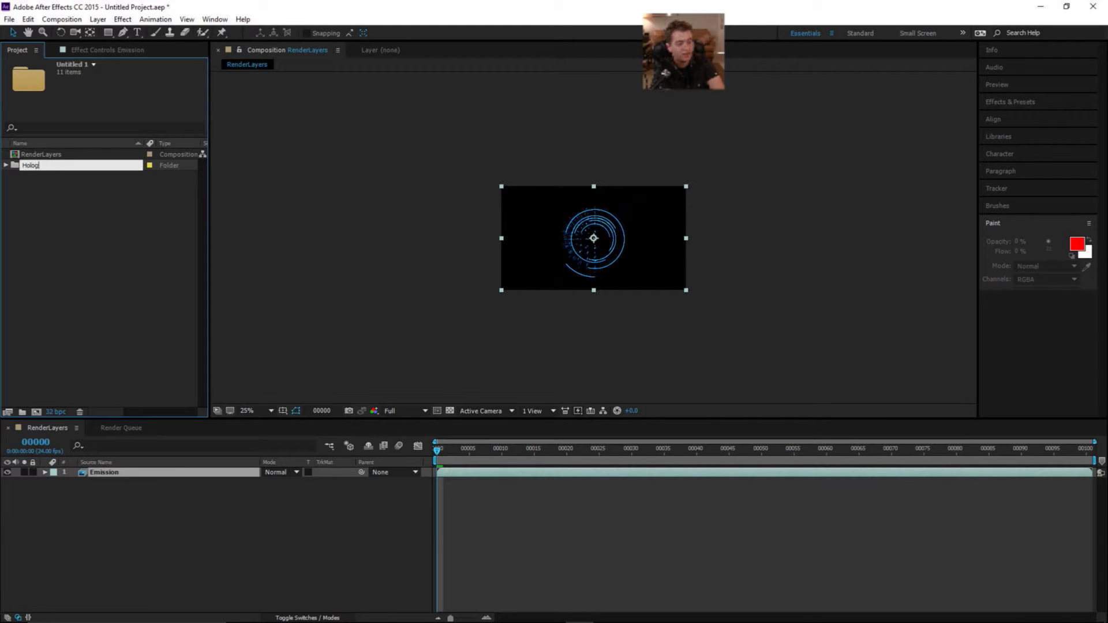
{"action": "type", "text": "ram_RenderLayers"}
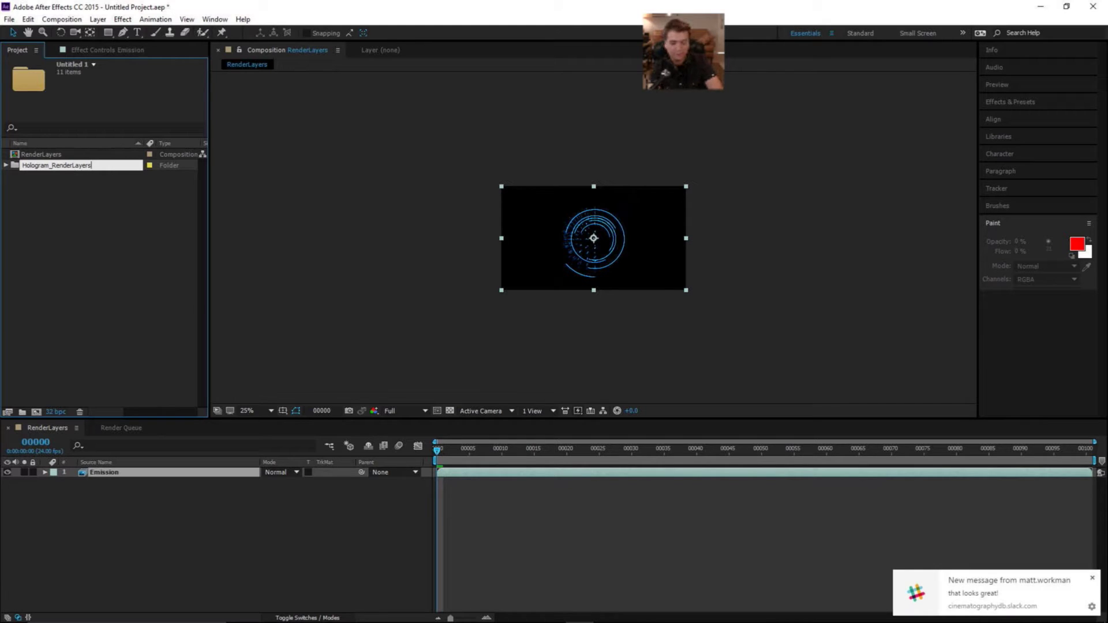
{"action": "key", "text": "Return"}
{"action": "key", "text": "slash"}
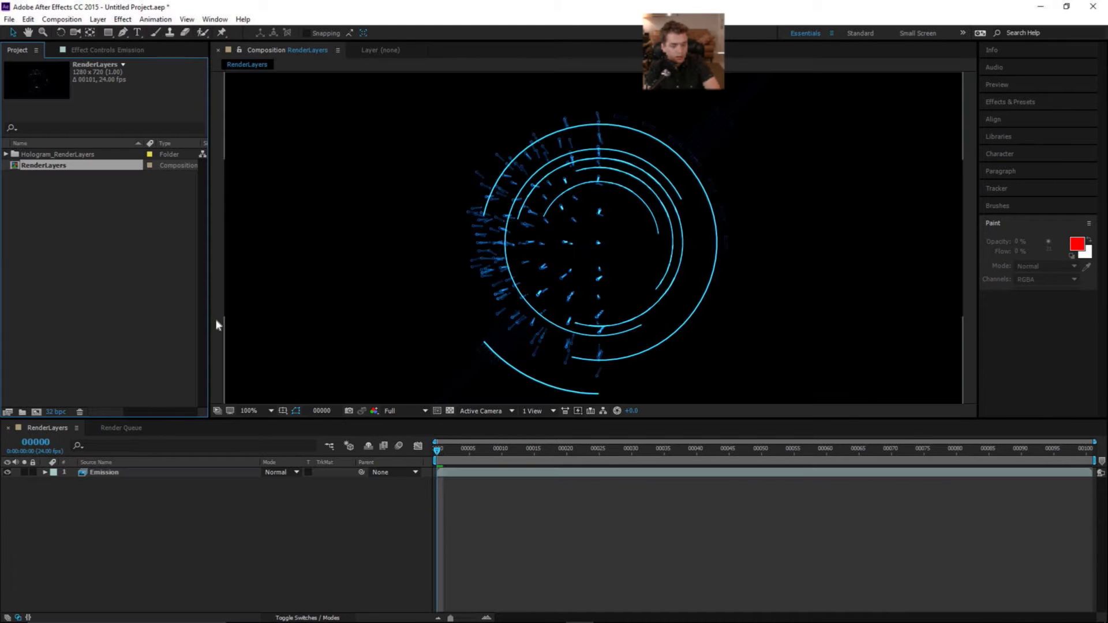
Step: Add the ten passes other than Emission to RenderLayers and hide them all
{"action": "left_click", "coordinate": [5, 155]}
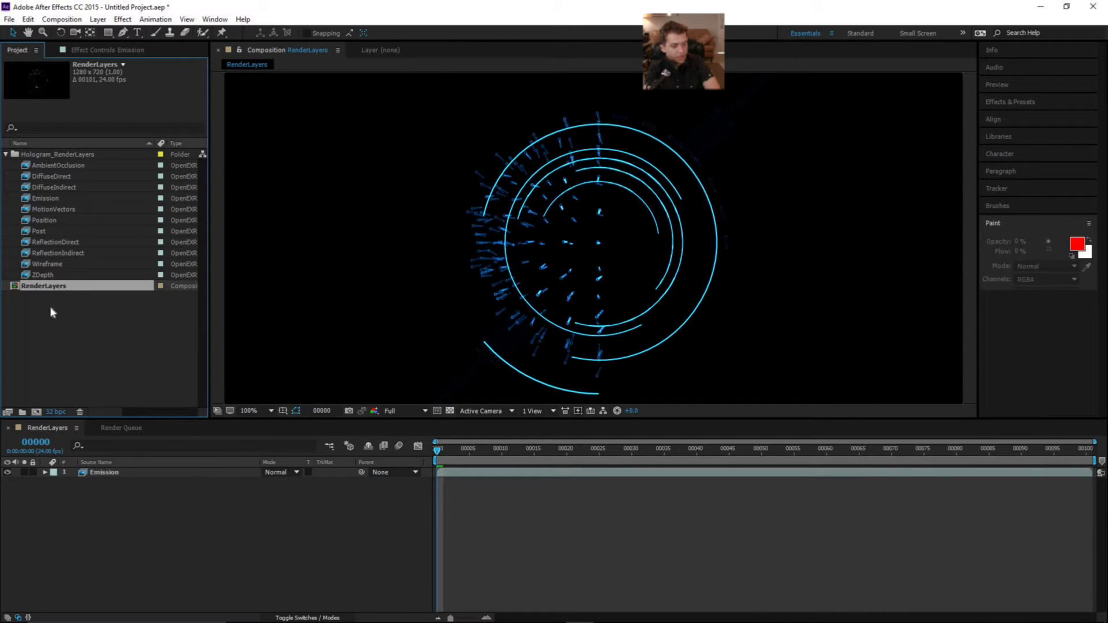
{"action": "left_click", "coordinate": [157, 507]}
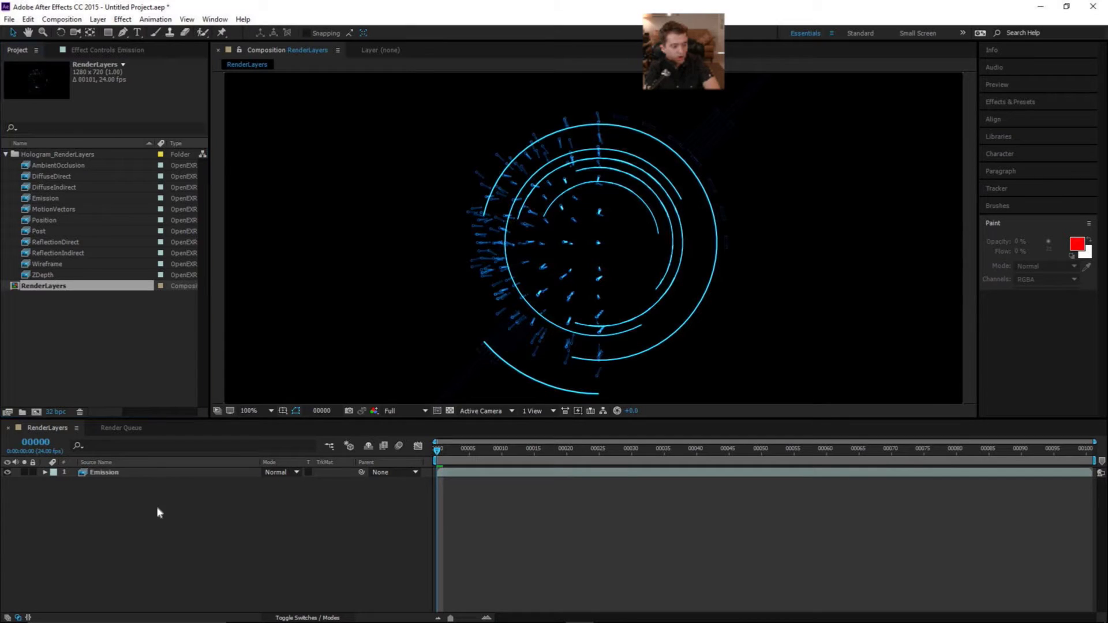
{"action": "left_click", "coordinate": [66, 277]}
{"action": "left_click", "coordinate": [59, 167], "text": "shift"}
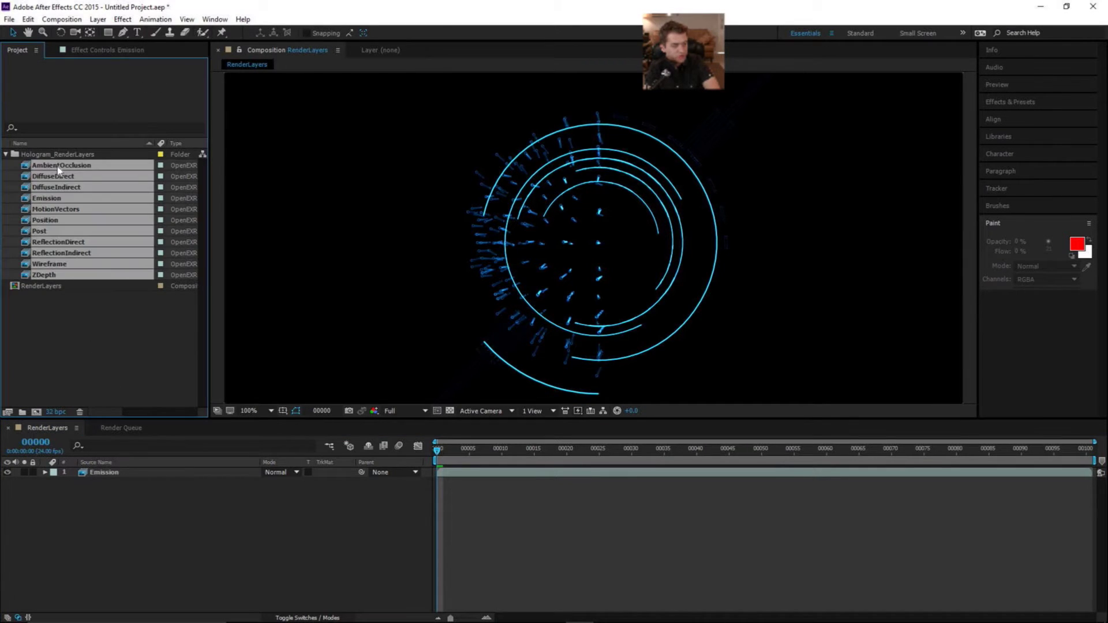
{"action": "left_click", "coordinate": [54, 199], "text": "ctrl"}
{"action": "left_click_drag", "start_coordinate": [59, 188], "coordinate": [123, 472]}
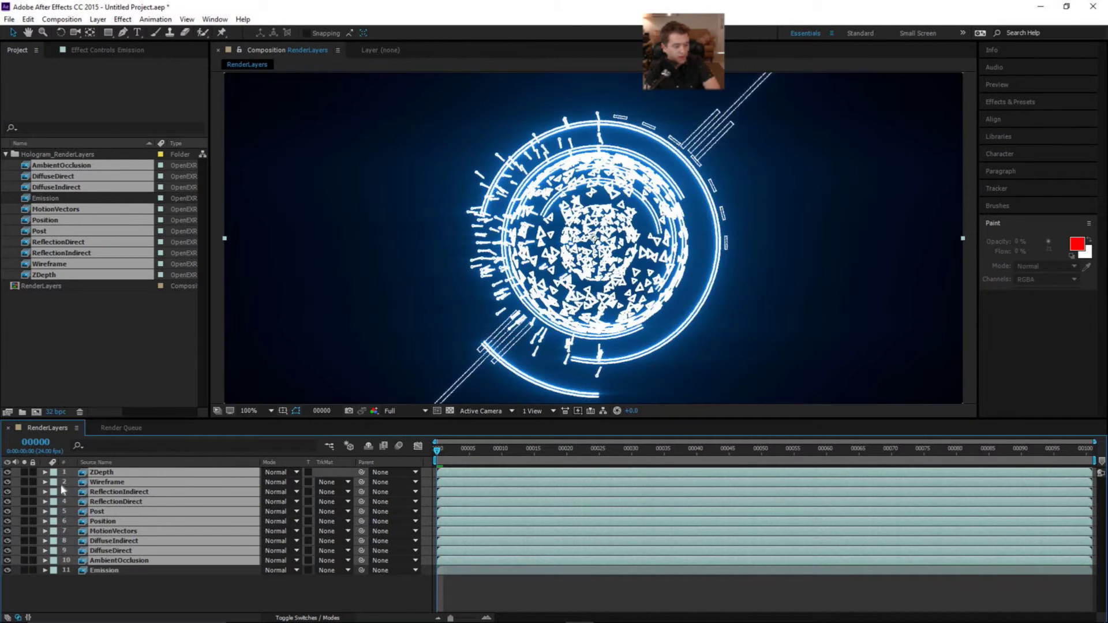
{"action": "left_click_drag", "start_coordinate": [12, 474], "coordinate": [11, 560]}
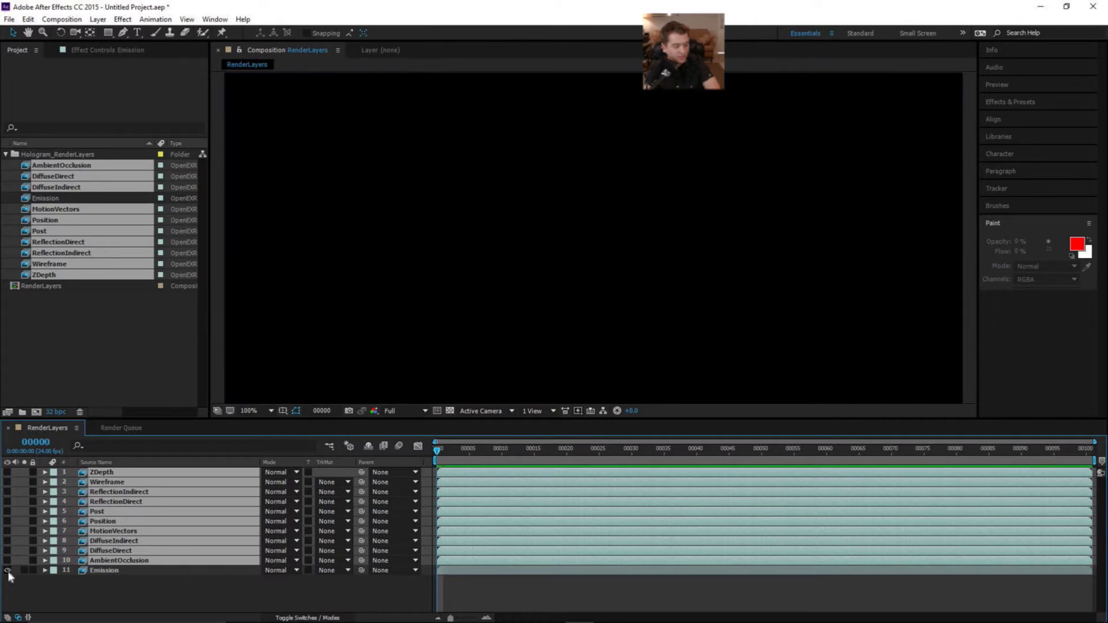
{"action": "left_click", "coordinate": [136, 580]}
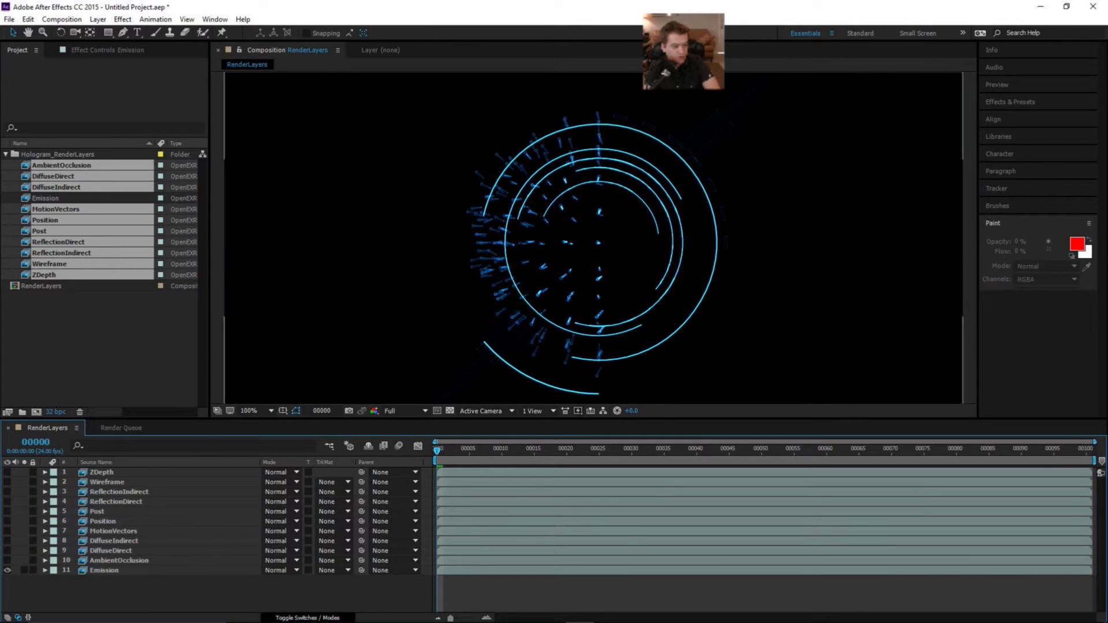
Step: Inspect the Emission layer's effect settings and toggle the transparency grid on and off
{"action": "scroll", "coordinate": [651, 240], "scroll_direction": "down", "scroll_amount": 3}
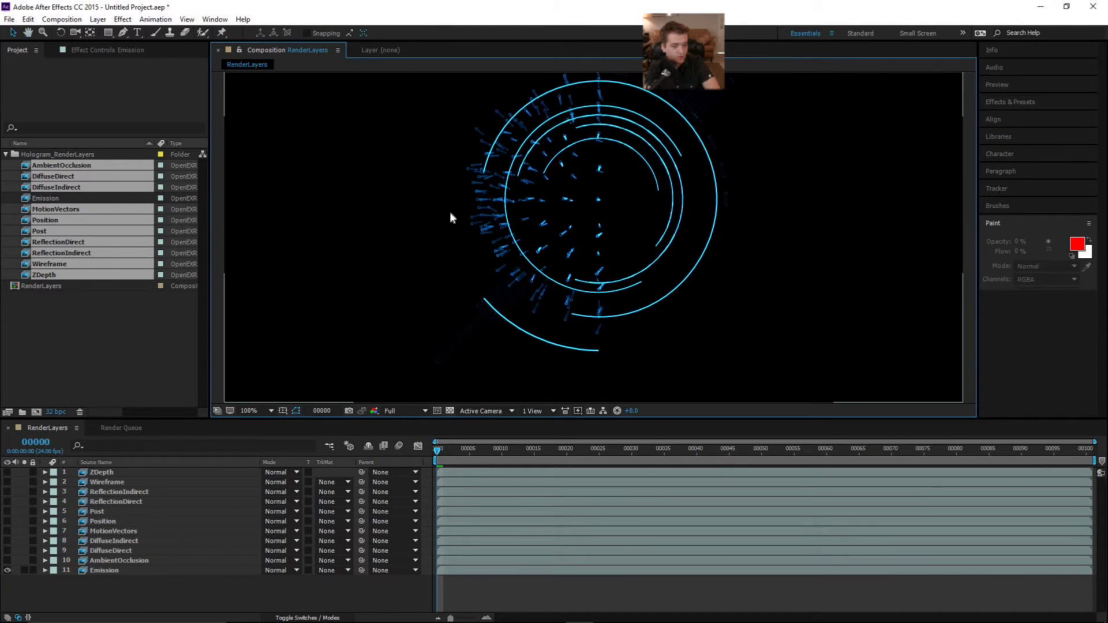
{"action": "left_click", "coordinate": [108, 572]}
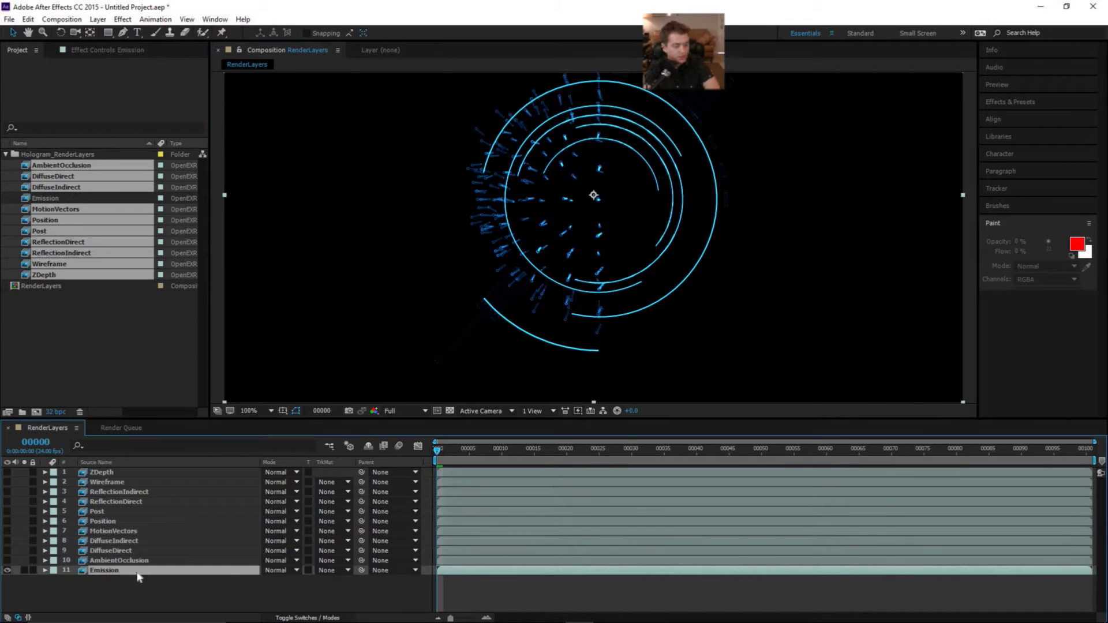
{"action": "left_click", "coordinate": [107, 51]}
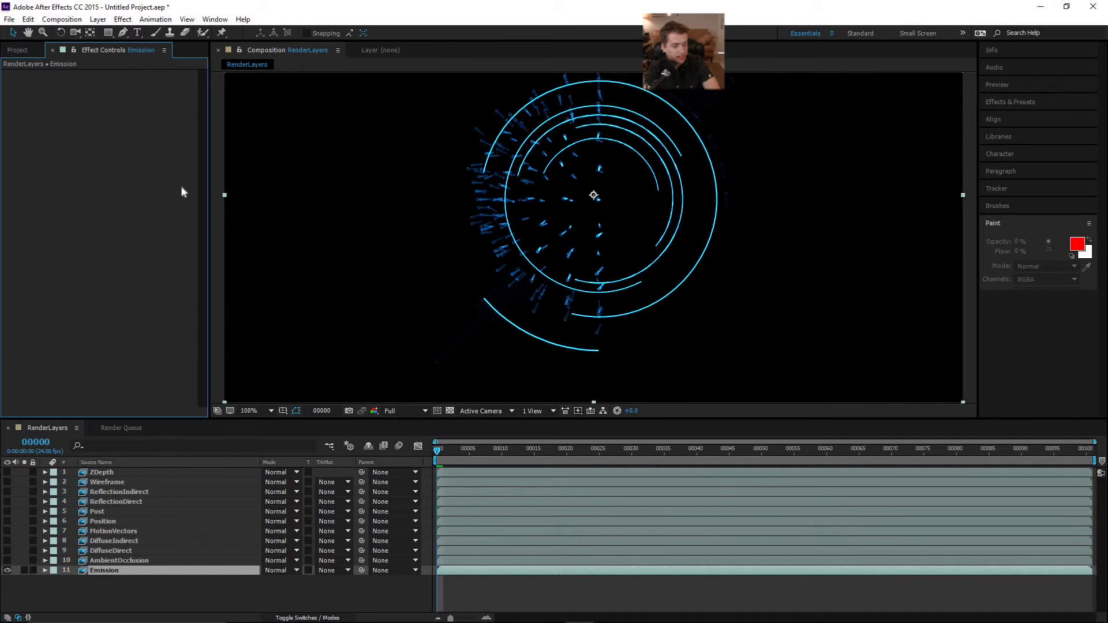
{"action": "left_click", "coordinate": [449, 411]}
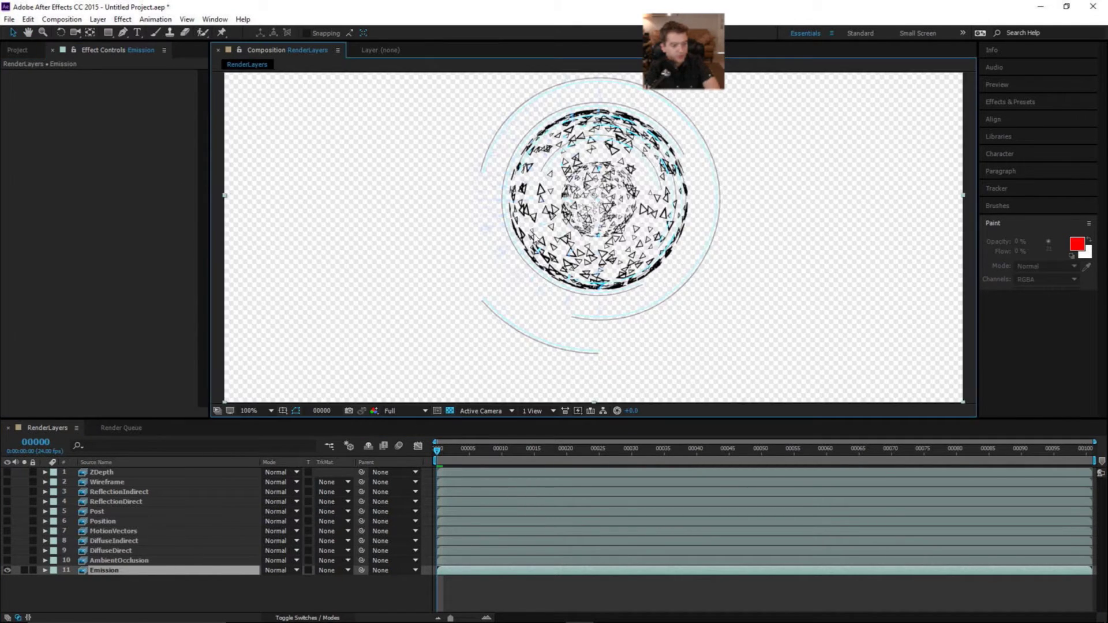
{"action": "left_click", "coordinate": [450, 411]}
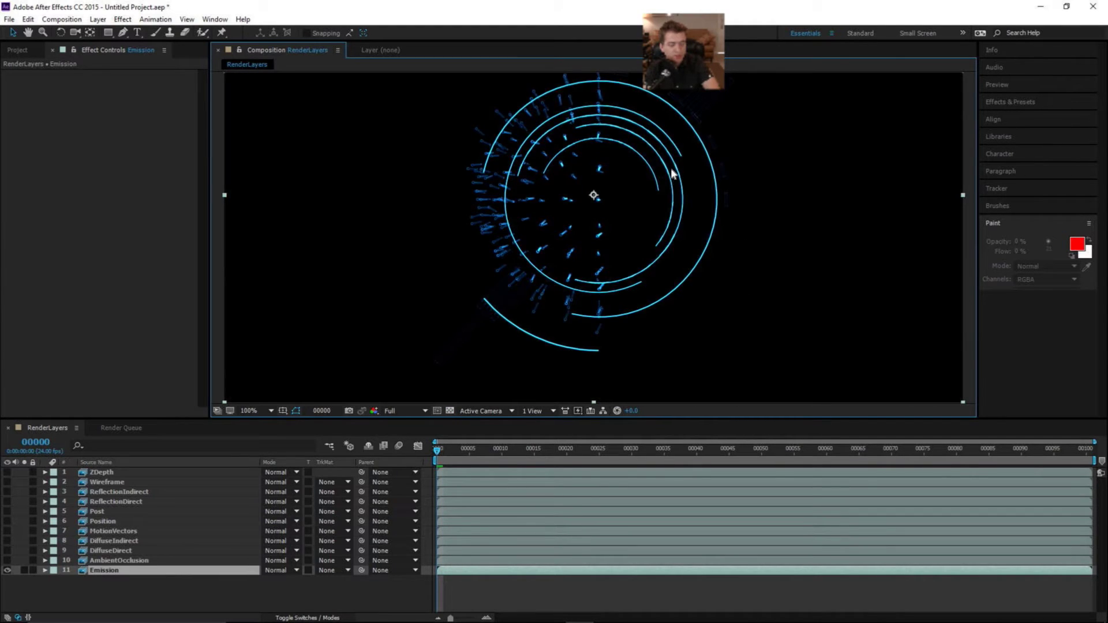
Step: Show and solo AmbientOcclusion, then set its blending mode to Add
{"action": "left_click", "coordinate": [115, 560]}
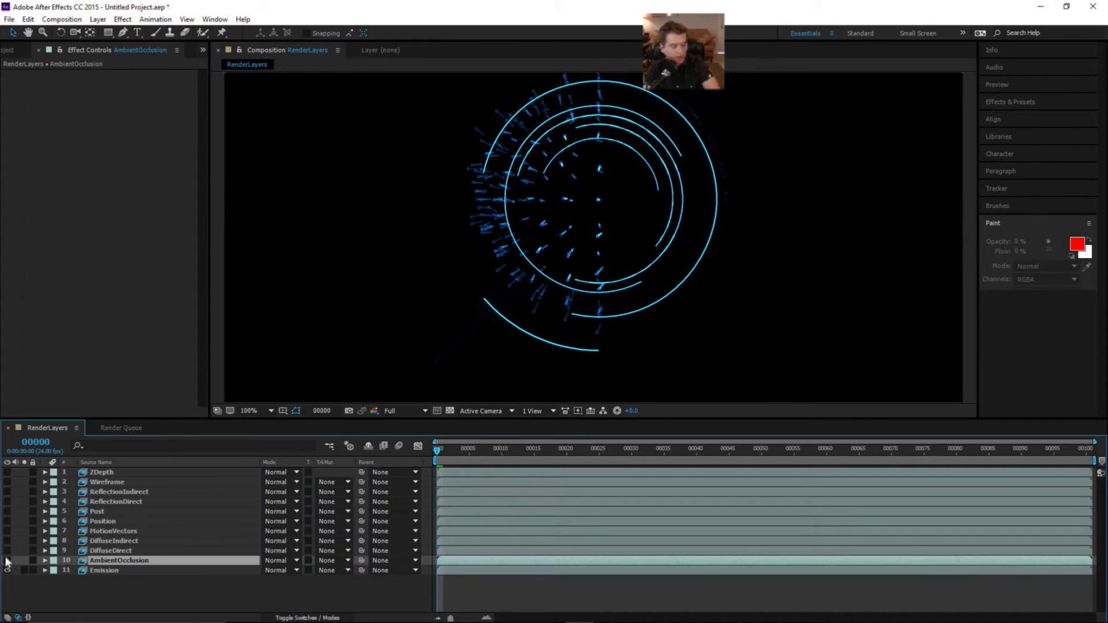
{"action": "left_click", "coordinate": [7, 560]}
{"action": "left_click", "coordinate": [23, 560]}
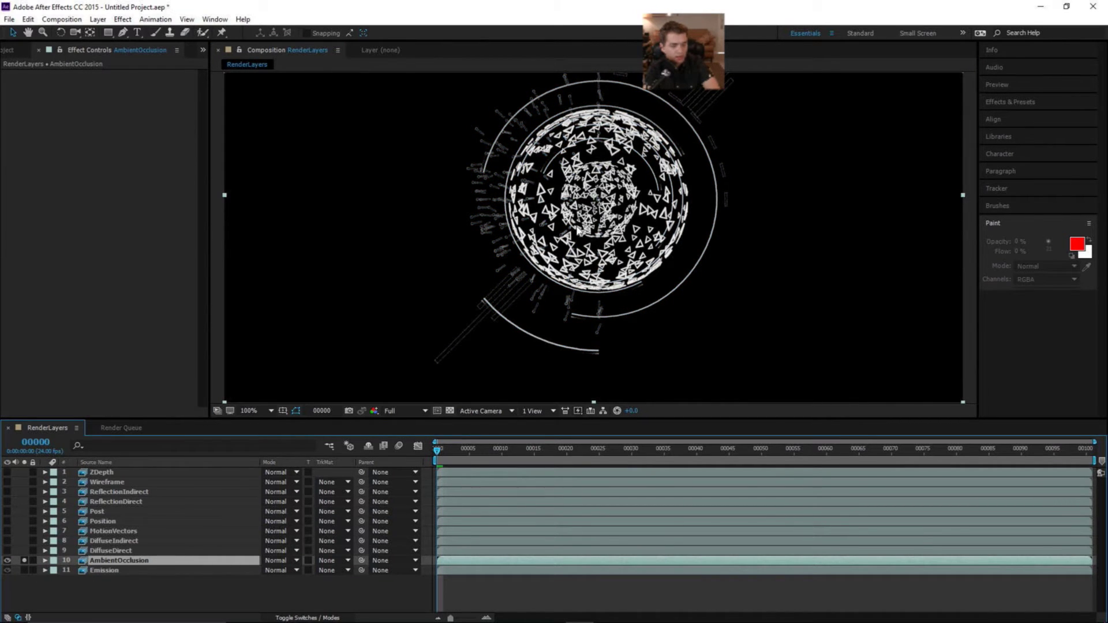
{"action": "scroll", "coordinate": [491, 197], "scroll_direction": "up", "scroll_amount": 2}
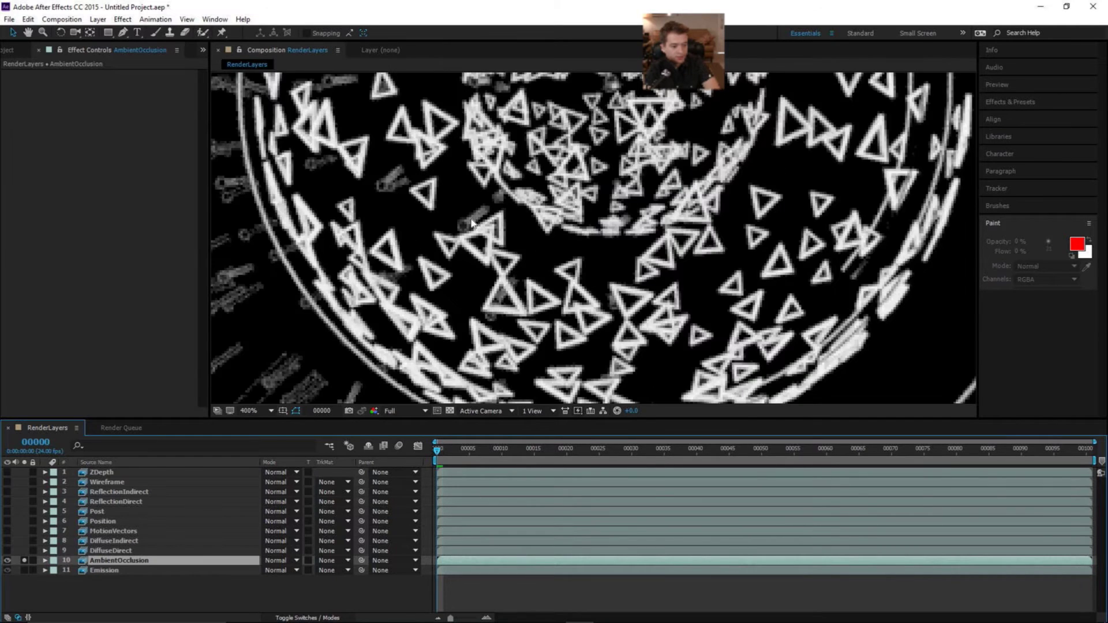
{"action": "scroll", "coordinate": [553, 218], "scroll_direction": "down", "scroll_amount": 1}
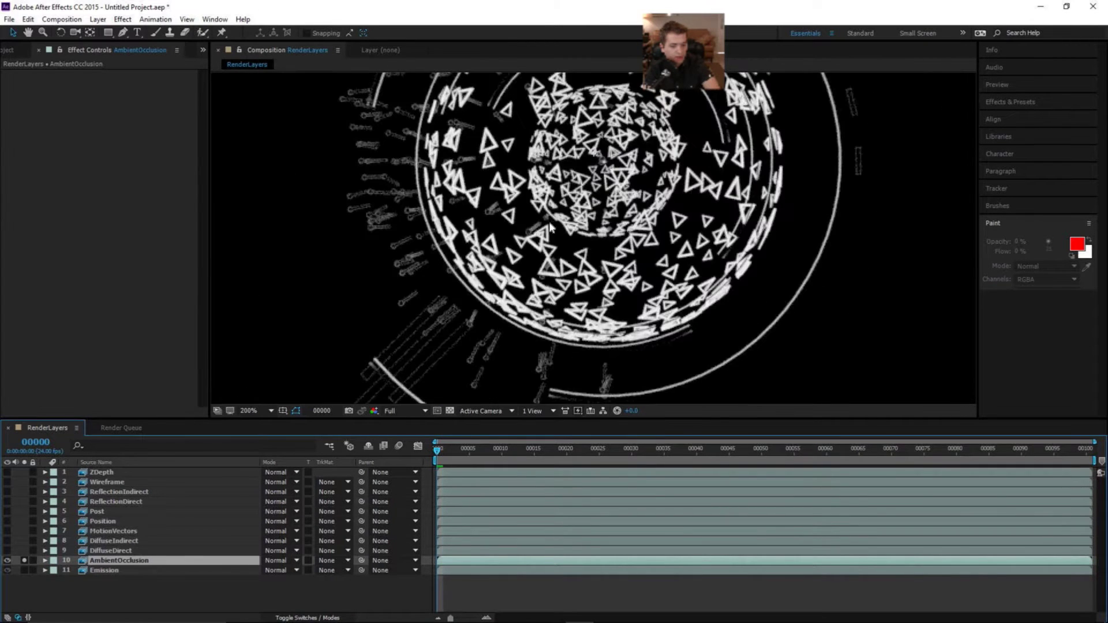
{"action": "scroll", "coordinate": [566, 386], "scroll_direction": "down", "scroll_amount": 1}
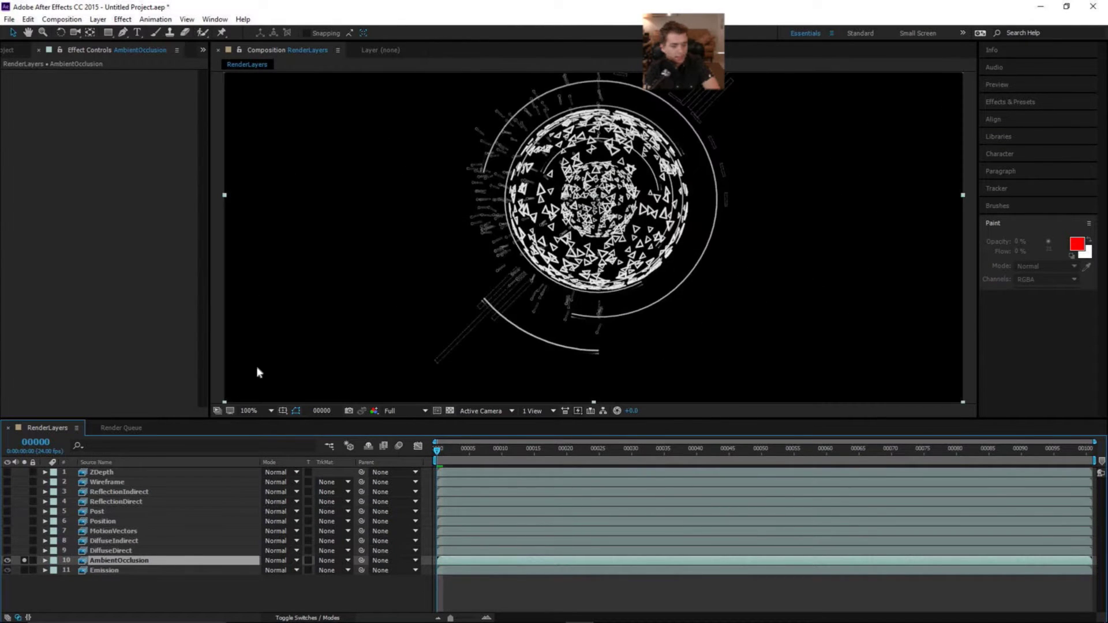
{"action": "left_click", "coordinate": [277, 560]}
{"action": "left_click", "coordinate": [302, 167]}
Step: Hide AmbientOcclusion and Emission; show DiffuseDirect and DiffuseIndirect blended in Add mode
{"action": "left_click", "coordinate": [24, 560]}
{"action": "left_click", "coordinate": [7, 560]}
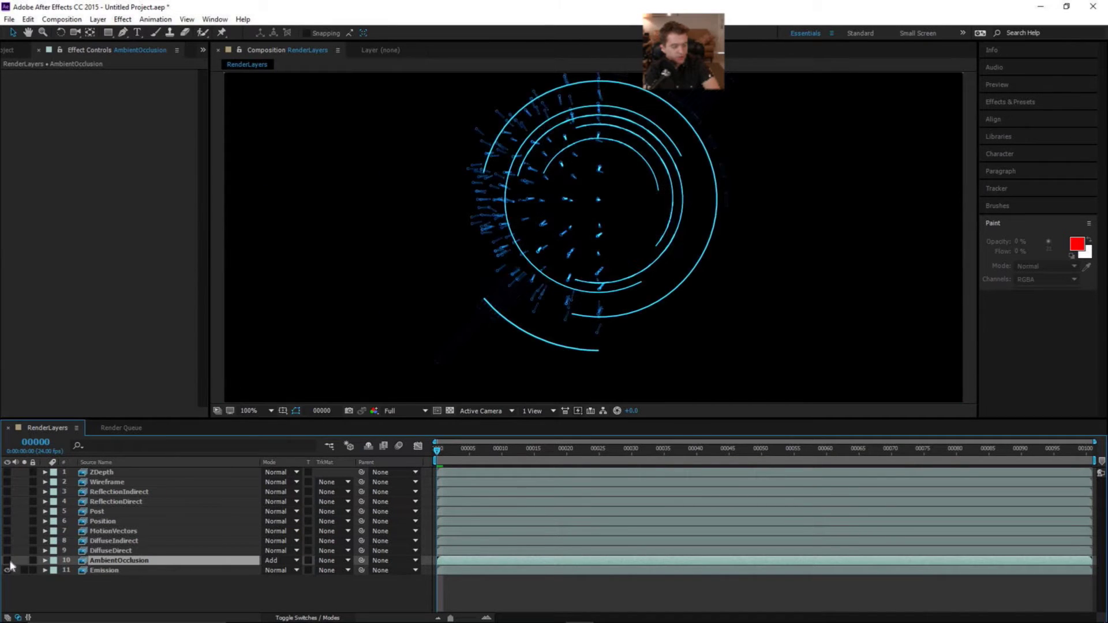
{"action": "left_click", "coordinate": [7, 571]}
{"action": "left_click", "coordinate": [107, 552]}
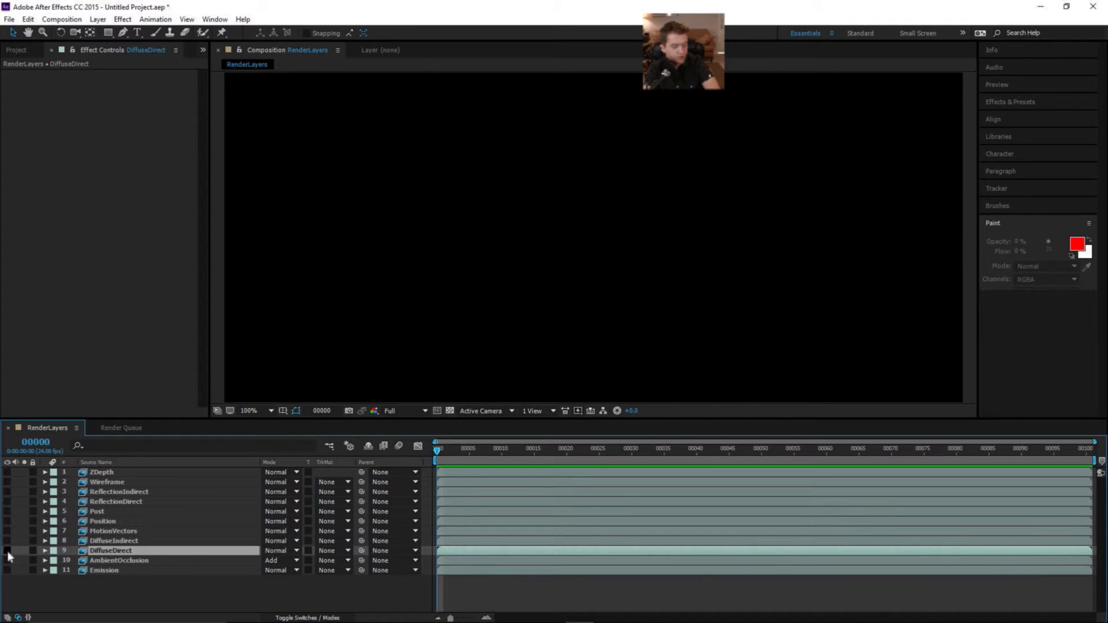
{"action": "left_click", "coordinate": [7, 551]}
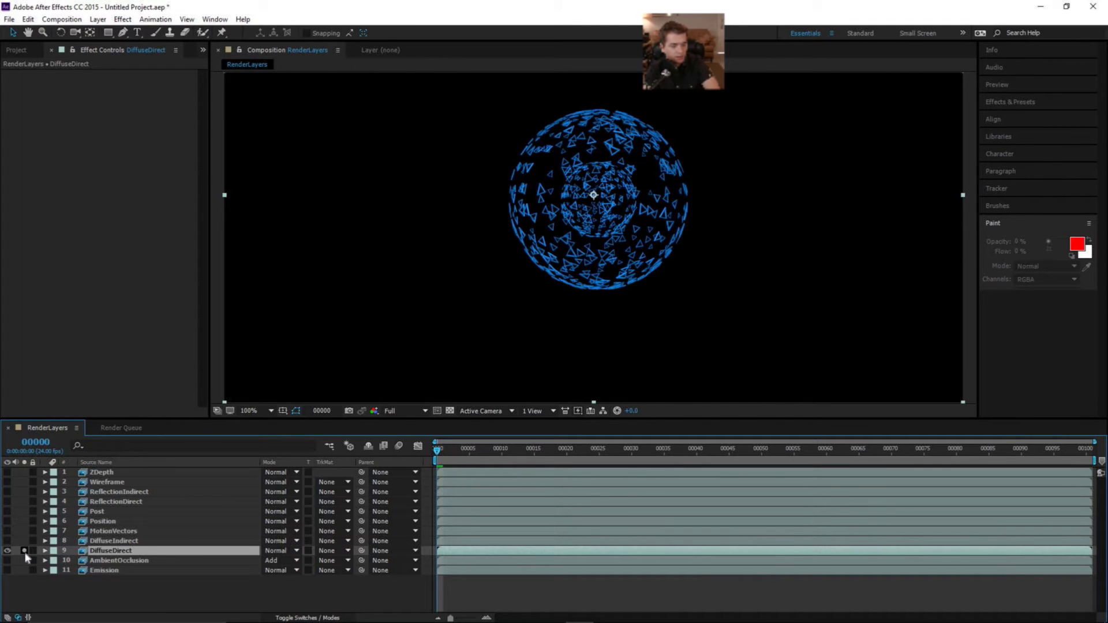
{"action": "left_click", "coordinate": [286, 551]}
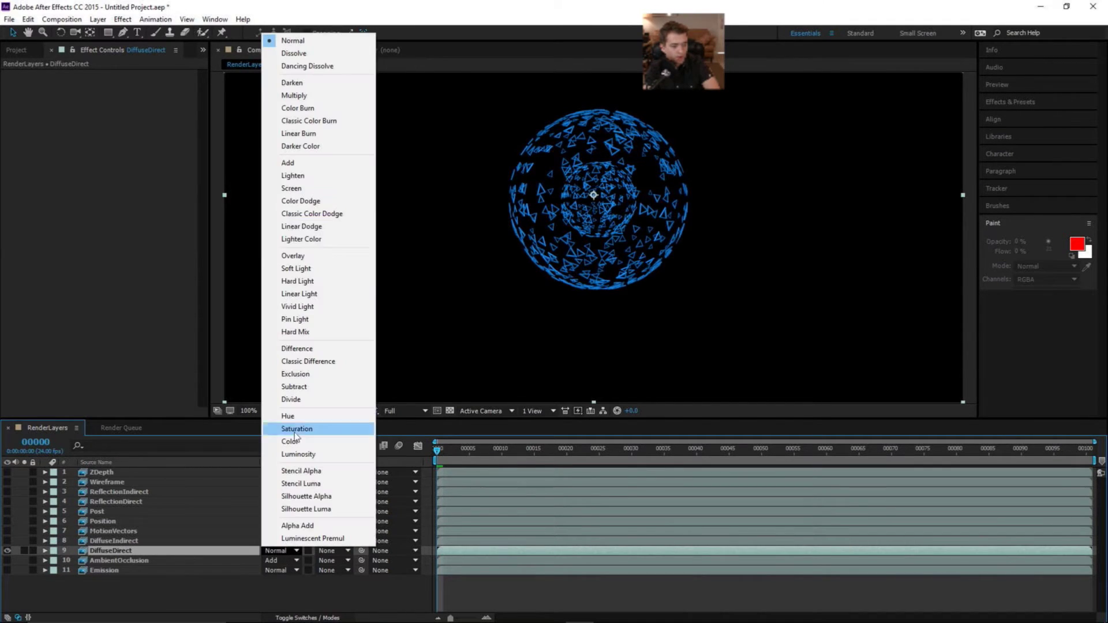
{"action": "left_click", "coordinate": [311, 164]}
{"action": "left_click", "coordinate": [7, 541]}
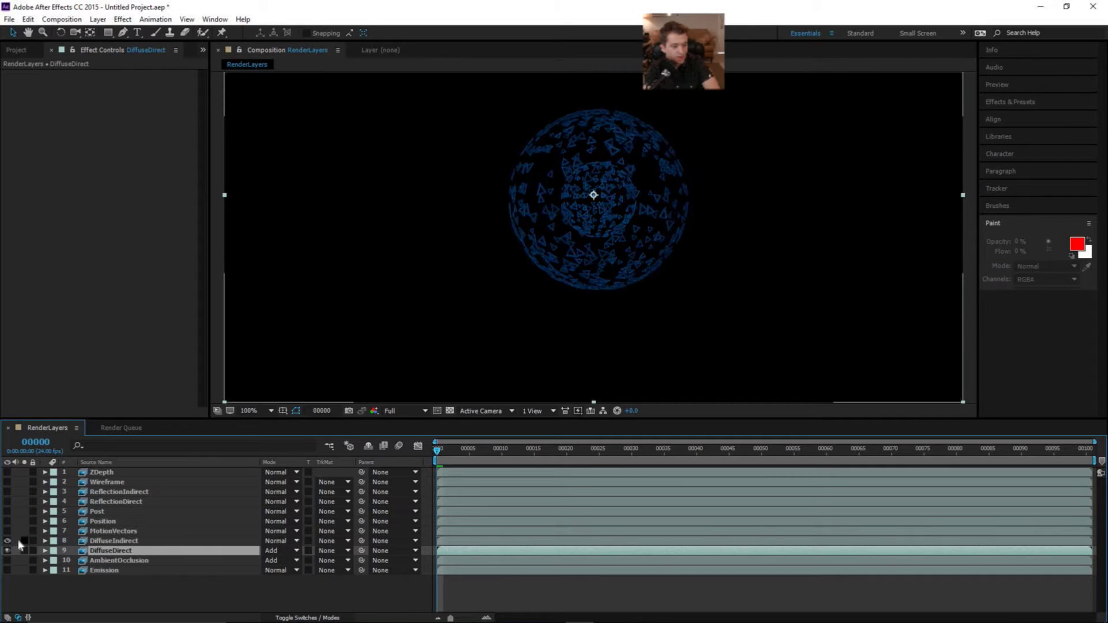
{"action": "left_click", "coordinate": [286, 543]}
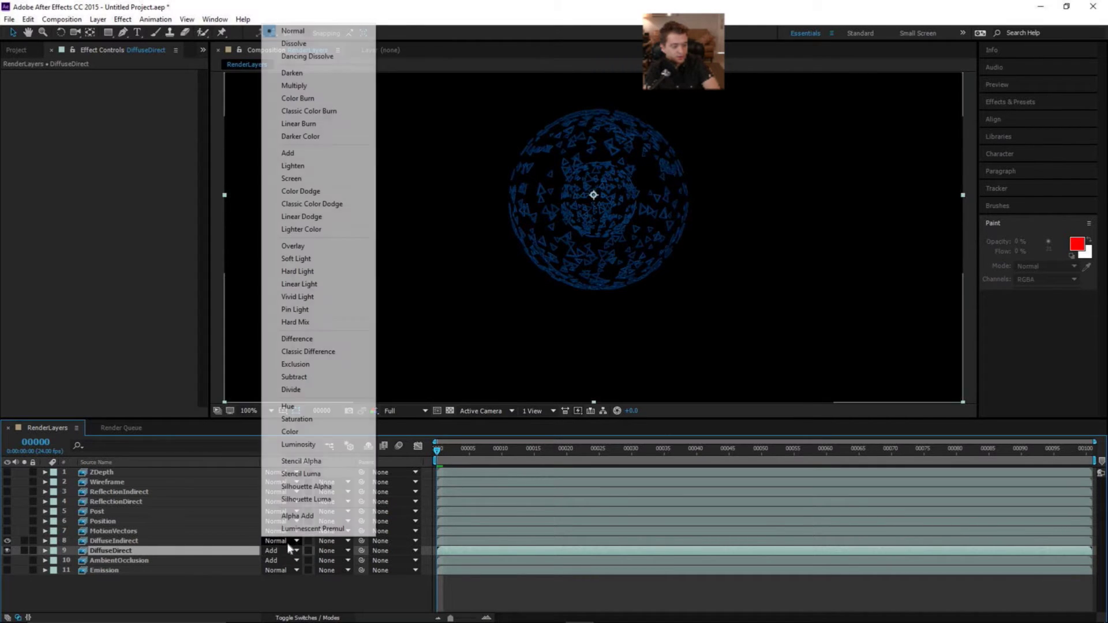
{"action": "left_click", "coordinate": [297, 156]}
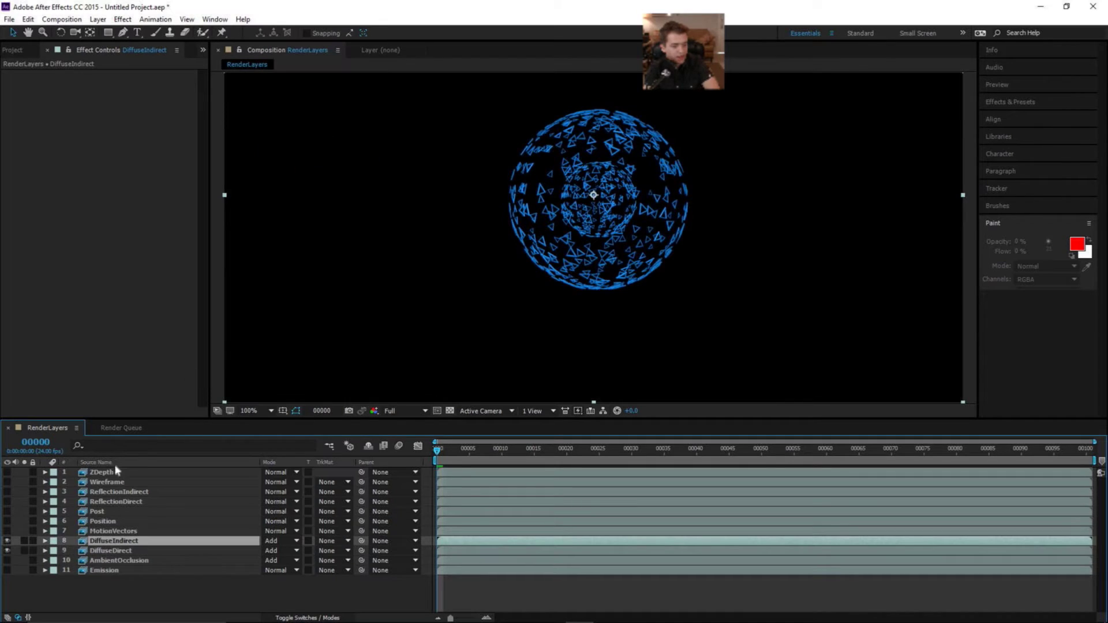
Step: Move ReflectionIndirect and ReflectionDirect down the stack and blend them with Add
{"action": "left_click", "coordinate": [137, 493]}
{"action": "left_click", "coordinate": [147, 501], "text": "shift"}
{"action": "left_click_drag", "start_coordinate": [147, 502], "coordinate": [145, 538]}
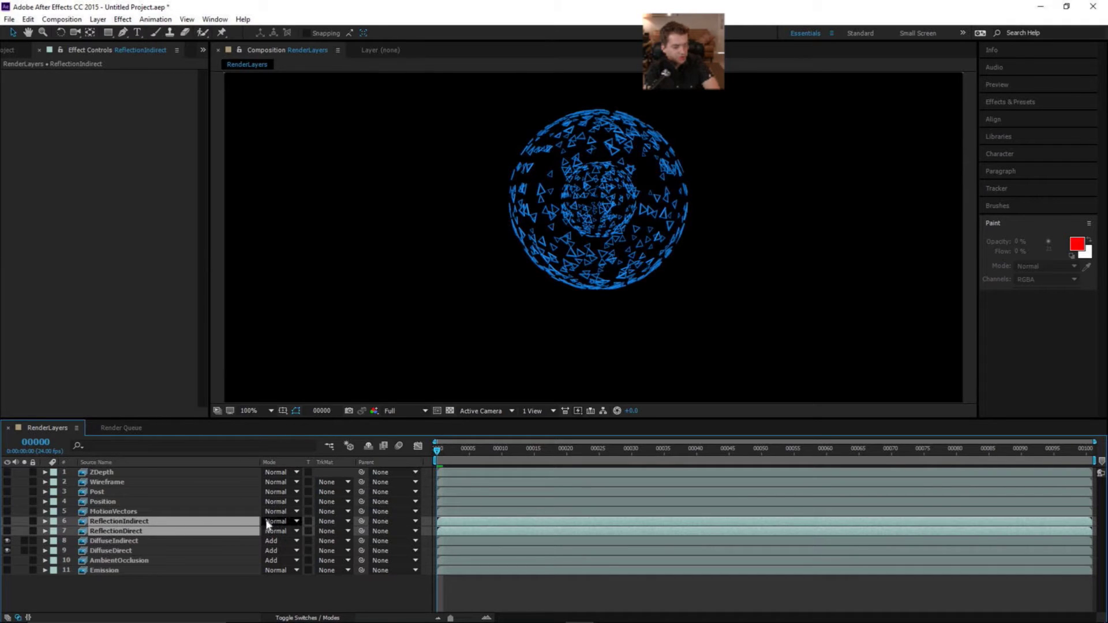
{"action": "left_click", "coordinate": [288, 521]}
{"action": "left_click", "coordinate": [314, 134]}
Step: Show both reflection passes, then move Wireframe below MotionVectors and make it visible
{"action": "left_click_drag", "start_coordinate": [7, 521], "coordinate": [6, 531]}
{"action": "left_click", "coordinate": [113, 511]}
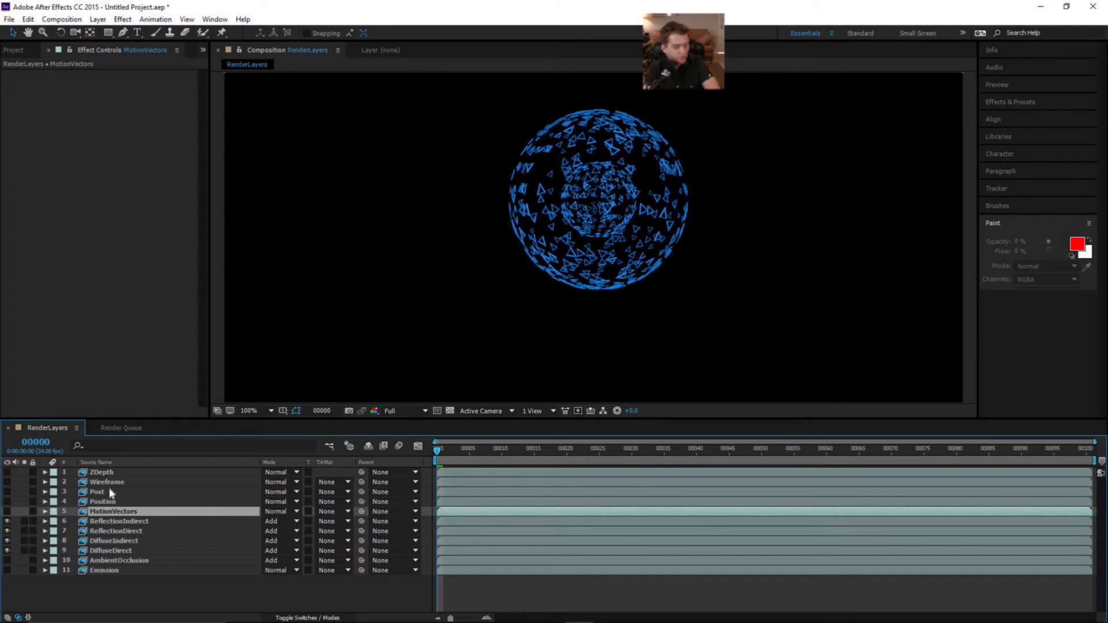
{"action": "left_click_drag", "start_coordinate": [110, 484], "coordinate": [107, 521]}
{"action": "left_click", "coordinate": [7, 512]}
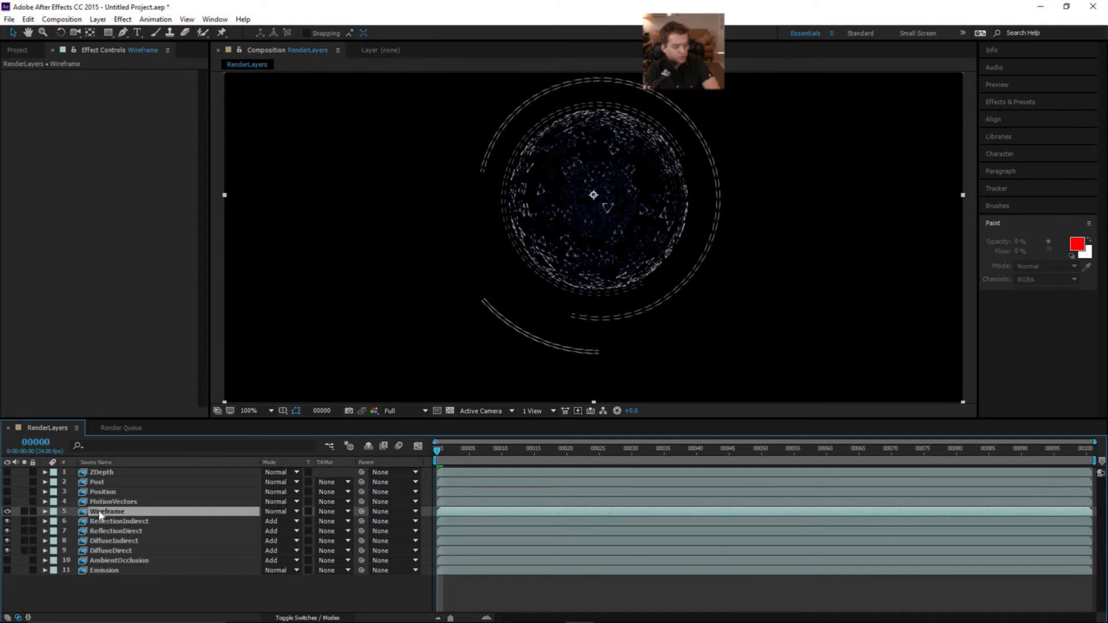
Step: Zoom the view to 200% and set the Wireframe layer's mode to Add
{"action": "key", "text": "period"}
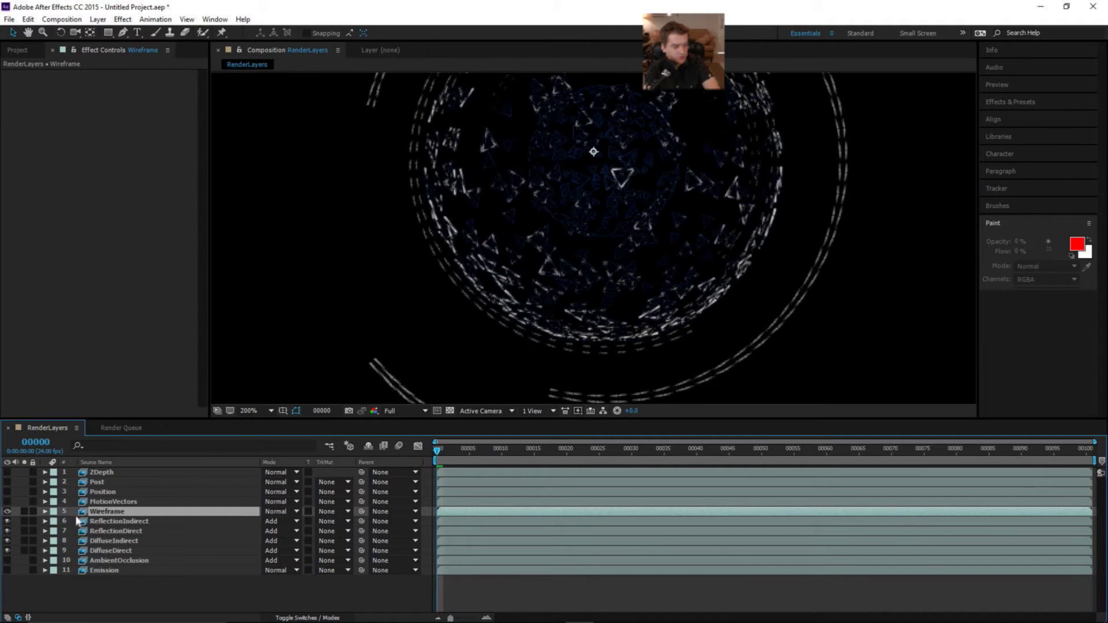
{"action": "key", "text": "F2"}
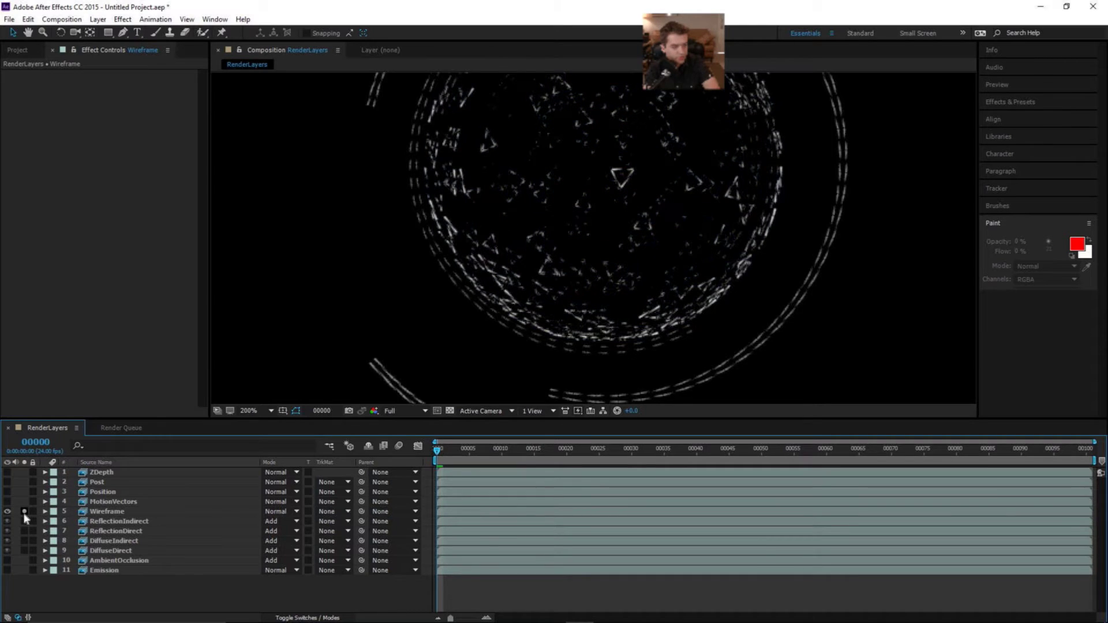
{"action": "left_click_drag", "start_coordinate": [766, 344], "coordinate": [623, 184]}
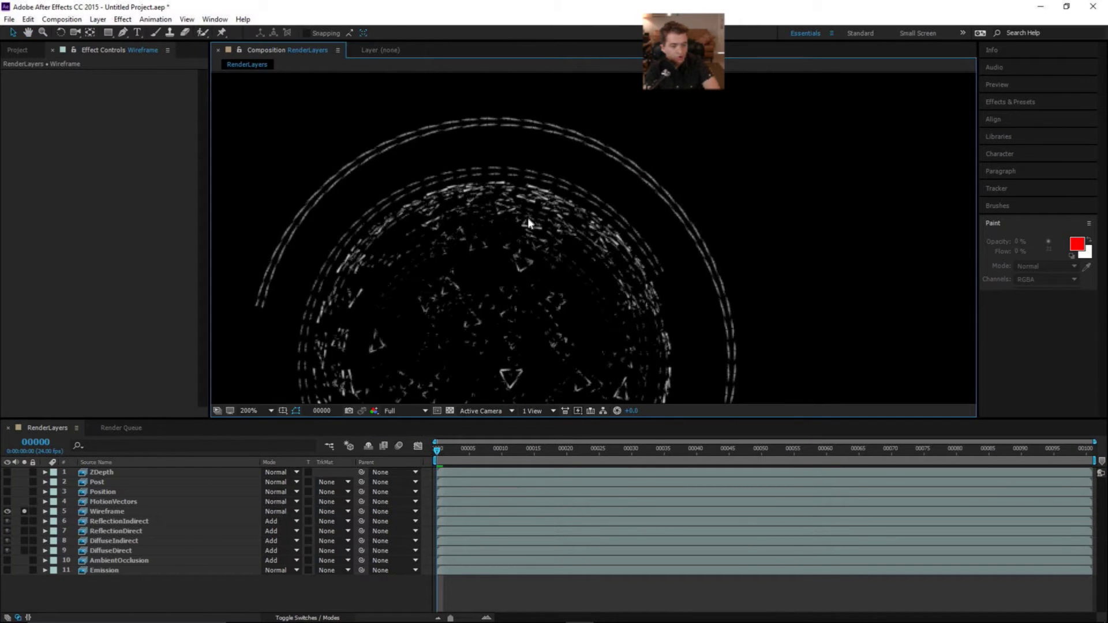
{"action": "left_click", "coordinate": [275, 512]}
{"action": "left_click", "coordinate": [333, 132]}
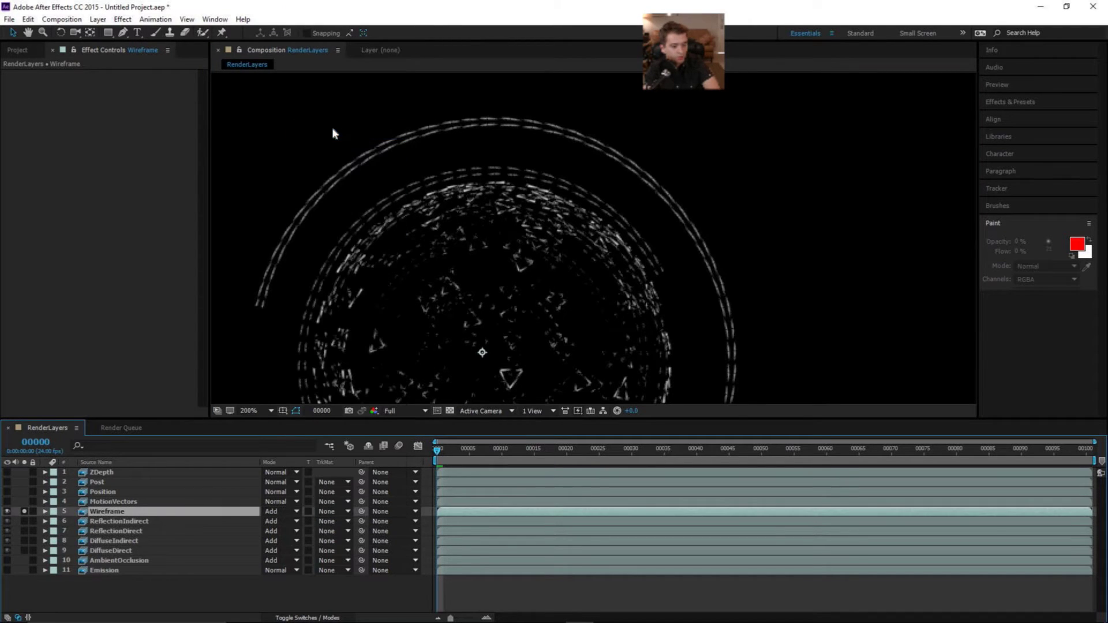
Step: Compare Wireframe on and off, then move Emission from layer 11 above Wireframe
{"action": "left_click", "coordinate": [7, 512]}
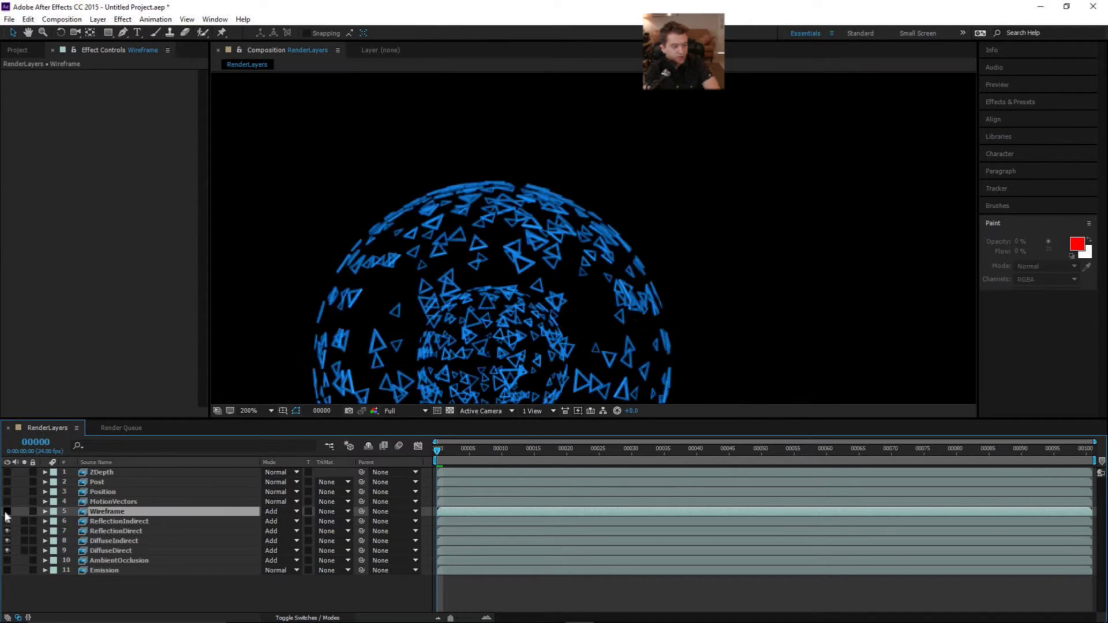
{"action": "left_click", "coordinate": [7, 512]}
{"action": "left_click_drag", "start_coordinate": [531, 340], "coordinate": [560, 217]}
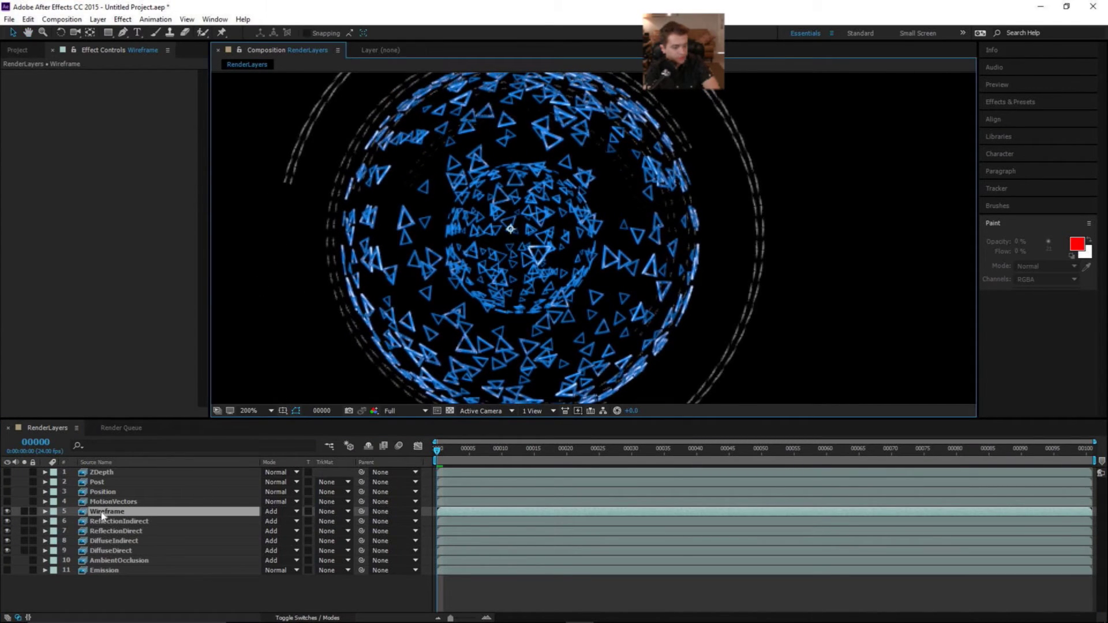
{"action": "left_click_drag", "start_coordinate": [114, 571], "coordinate": [115, 512]}
Step: Show the Emission pass and blend it with Add
{"action": "left_click", "coordinate": [7, 511]}
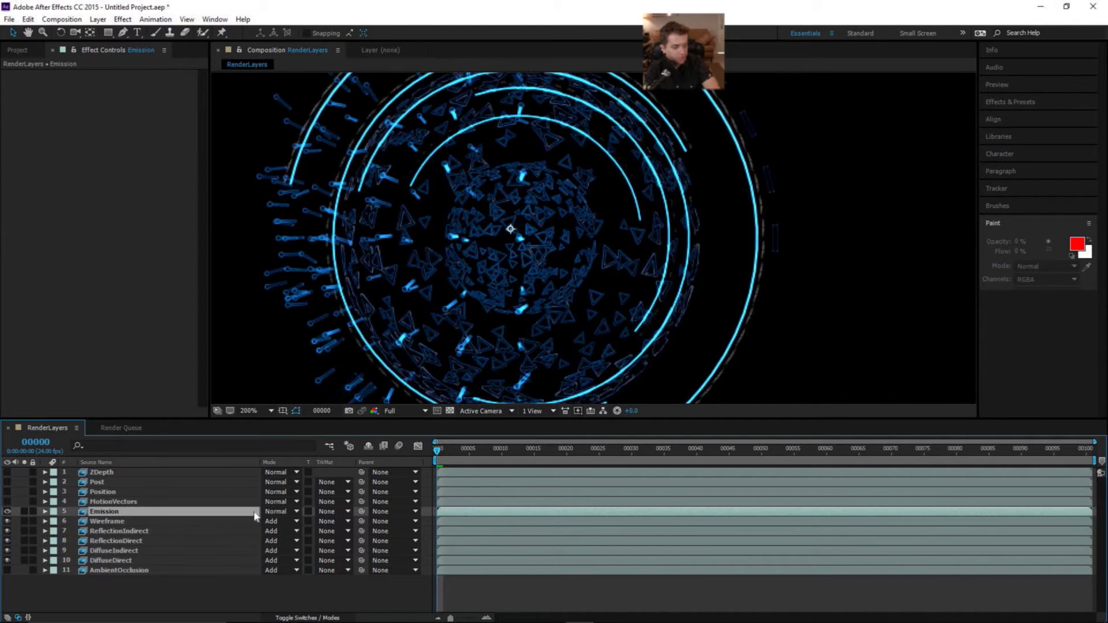
{"action": "left_click", "coordinate": [272, 512]}
{"action": "left_click", "coordinate": [334, 133]}
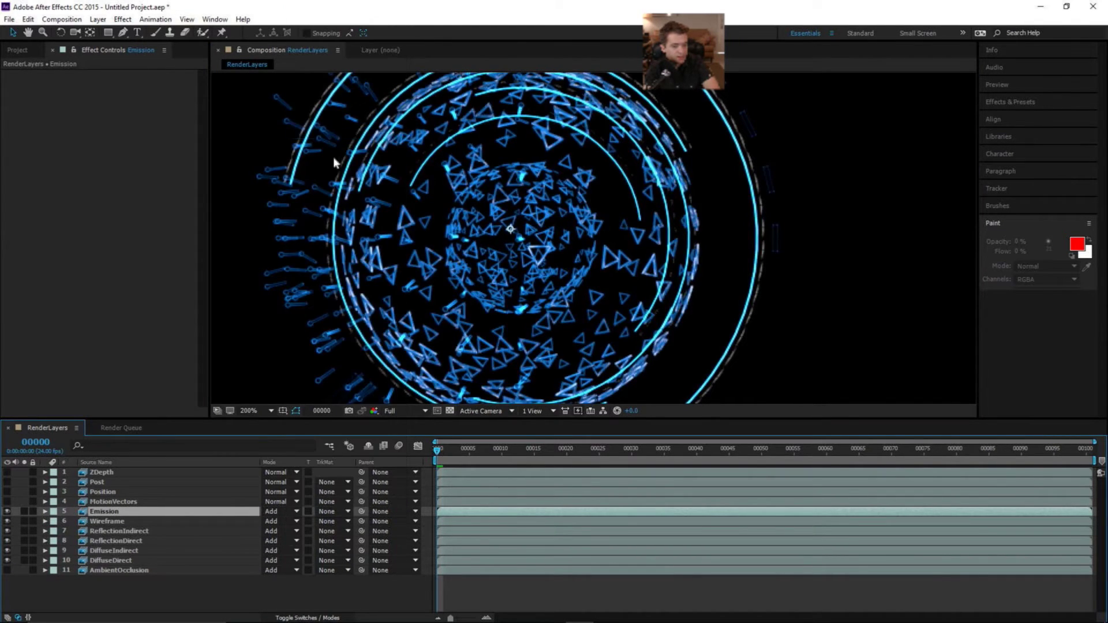
Step: Move Post below MotionVectors, preview it once, and leave it hidden and selected
{"action": "left_click", "coordinate": [105, 504]}
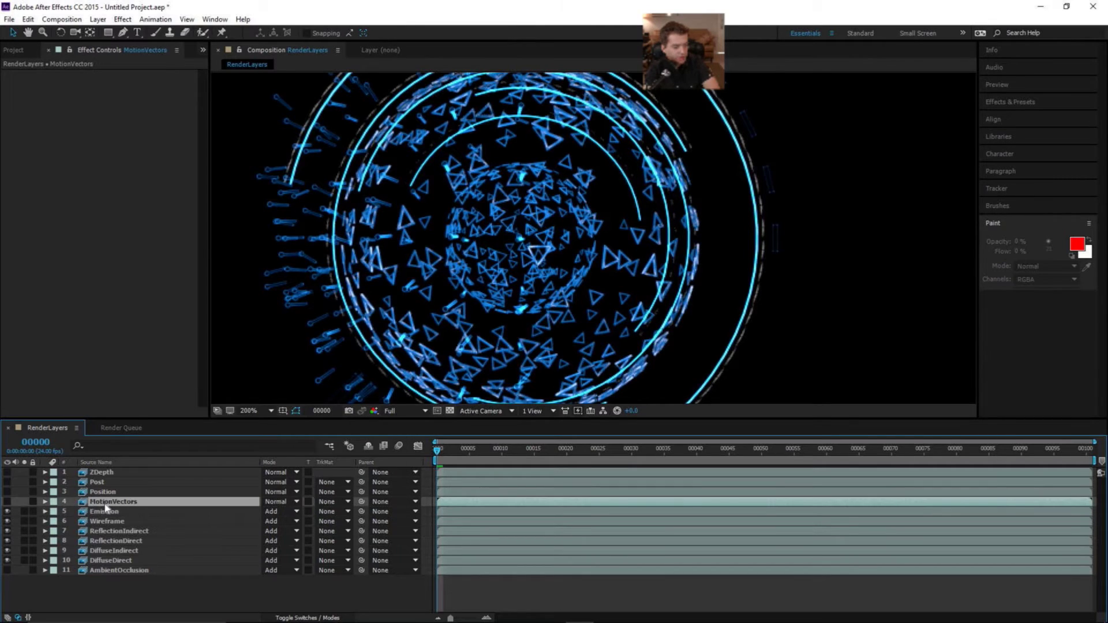
{"action": "left_click", "coordinate": [103, 493]}
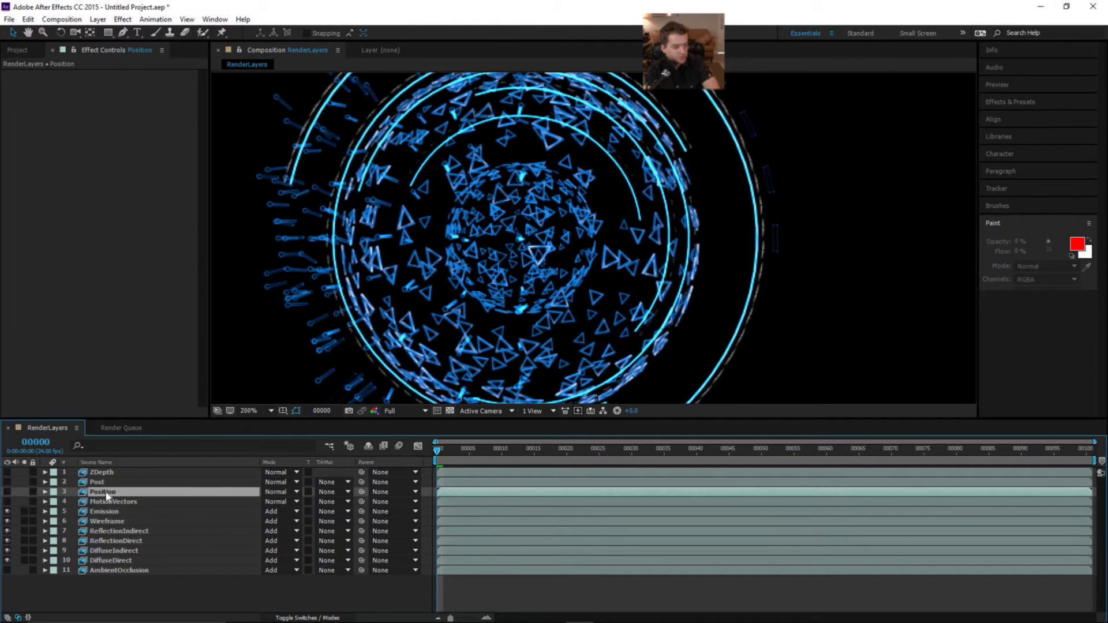
{"action": "left_click_drag", "start_coordinate": [104, 483], "coordinate": [105, 508]}
{"action": "left_click", "coordinate": [11, 502]}
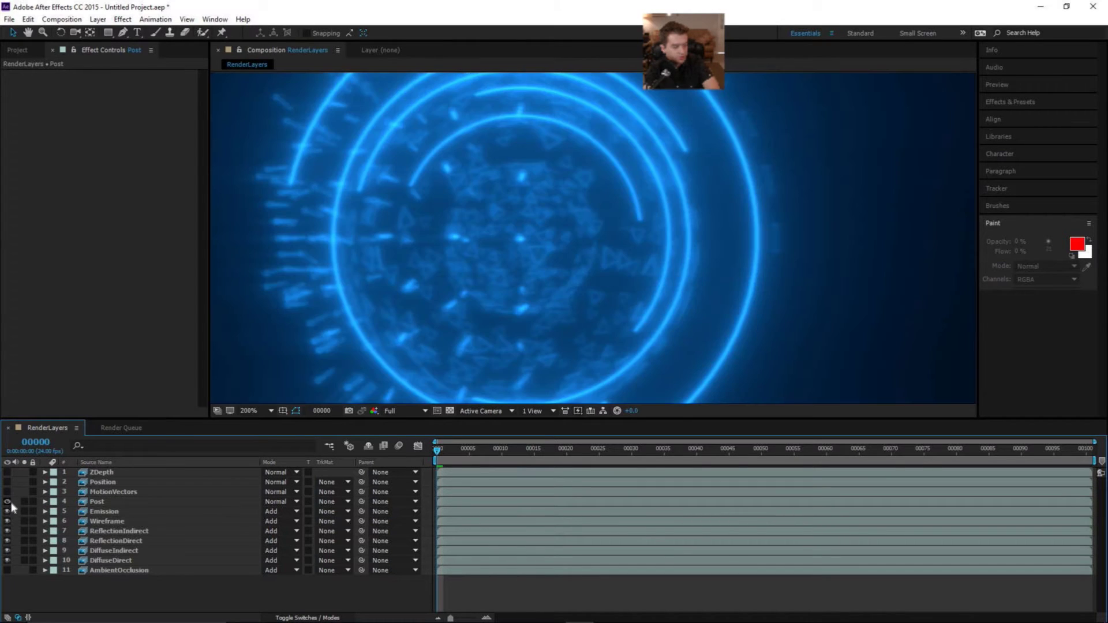
{"action": "left_click", "coordinate": [7, 501]}
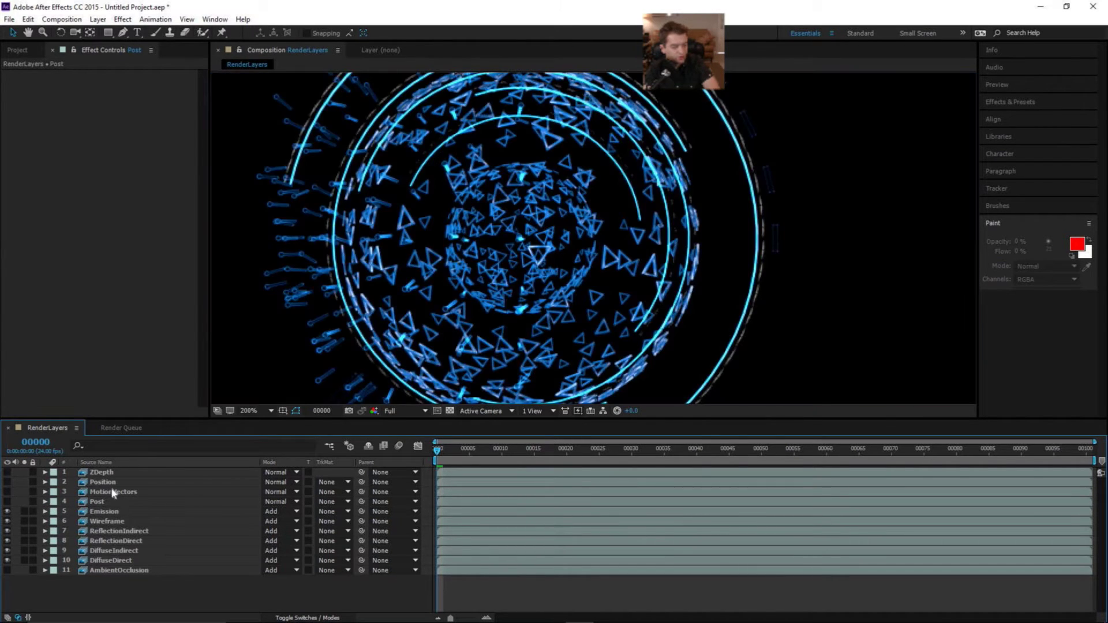
{"action": "left_click", "coordinate": [112, 492]}
{"action": "left_click", "coordinate": [110, 475], "text": "shift"}
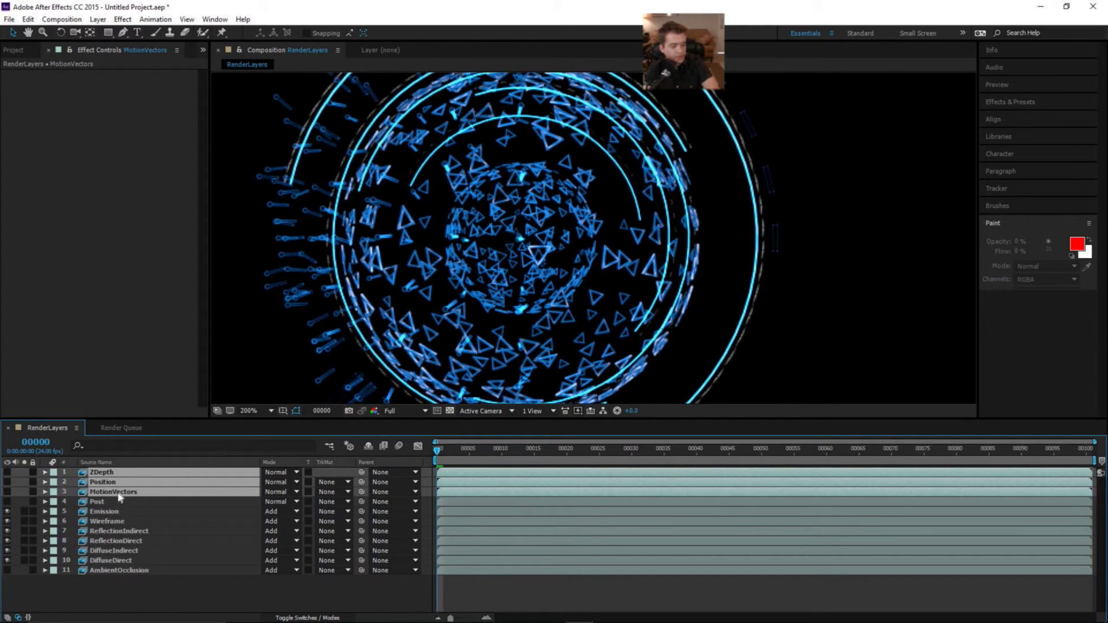
{"action": "left_click", "coordinate": [97, 502]}
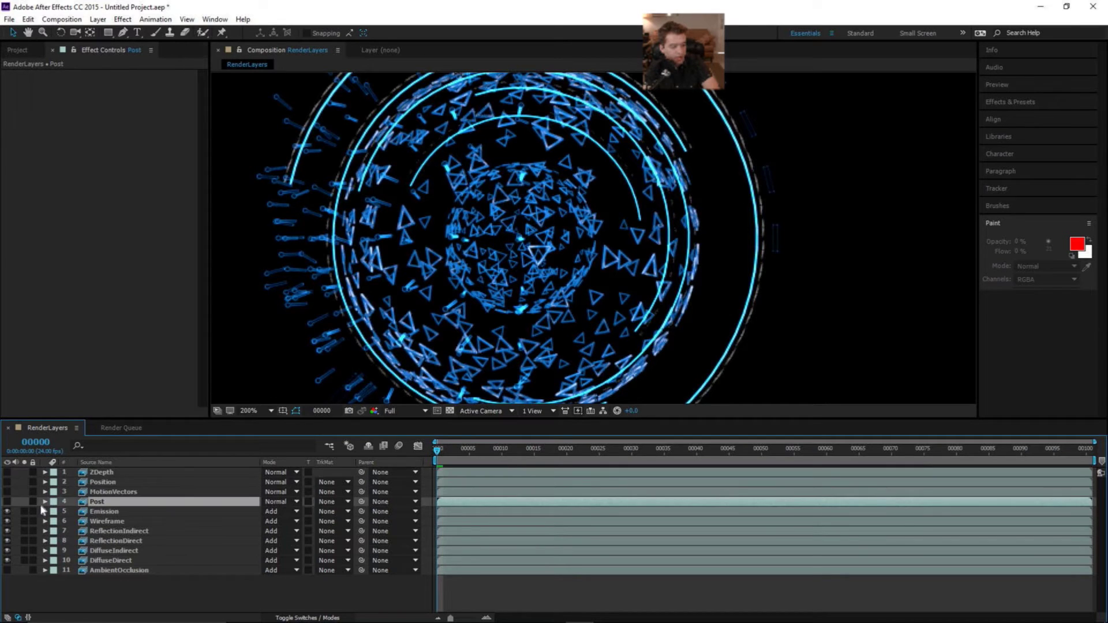
Step: Set the Post layer's mode to Add, check the result, then hide Post
{"action": "left_click", "coordinate": [7, 501]}
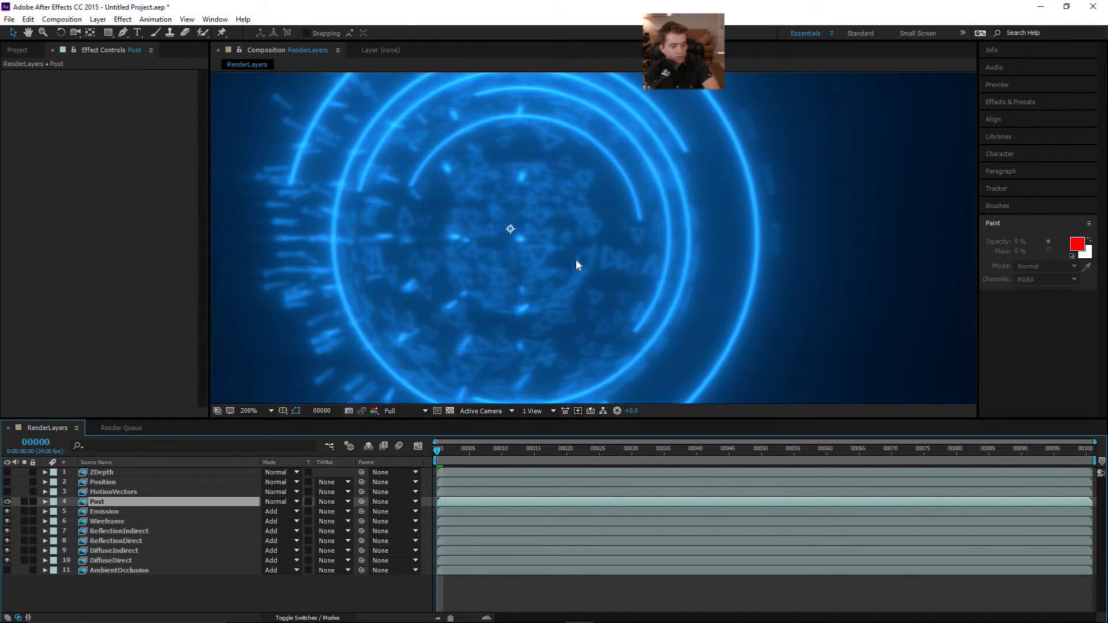
{"action": "scroll", "coordinate": [576, 259], "scroll_direction": "down", "scroll_amount": 3}
{"action": "scroll", "coordinate": [576, 259], "scroll_direction": "up", "scroll_amount": 1}
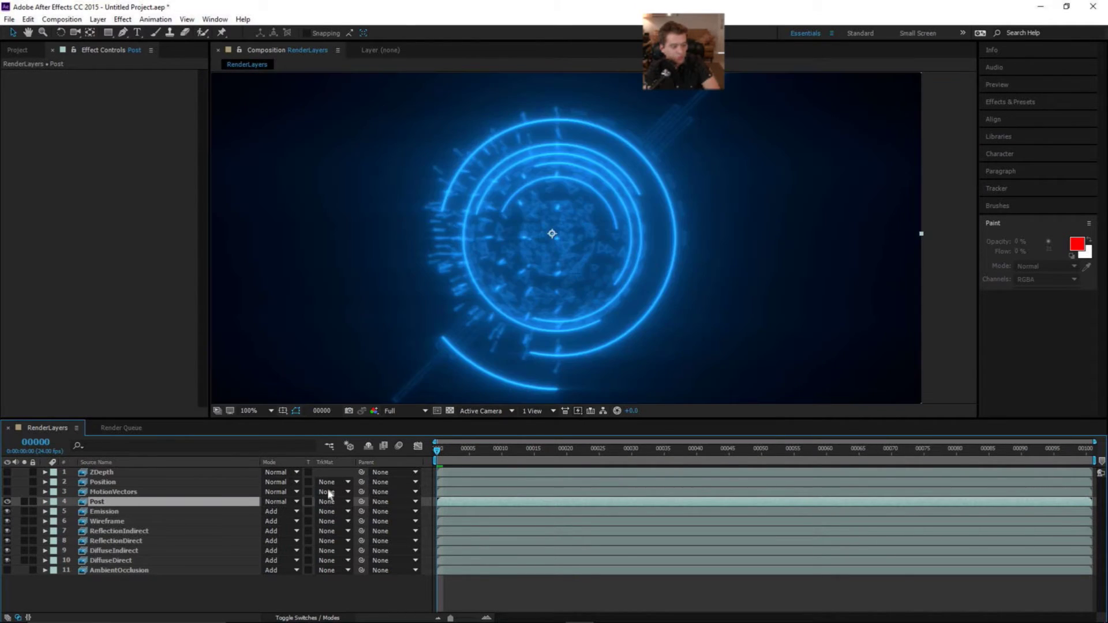
{"action": "left_click", "coordinate": [280, 501]}
{"action": "left_click", "coordinate": [338, 239]}
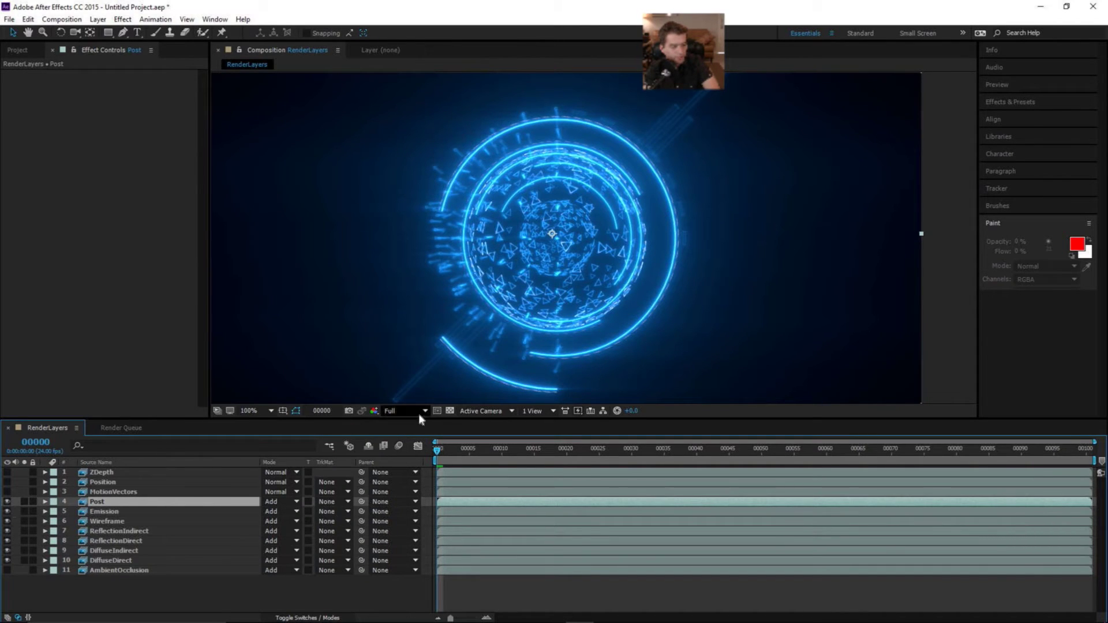
{"action": "left_click", "coordinate": [451, 417]}
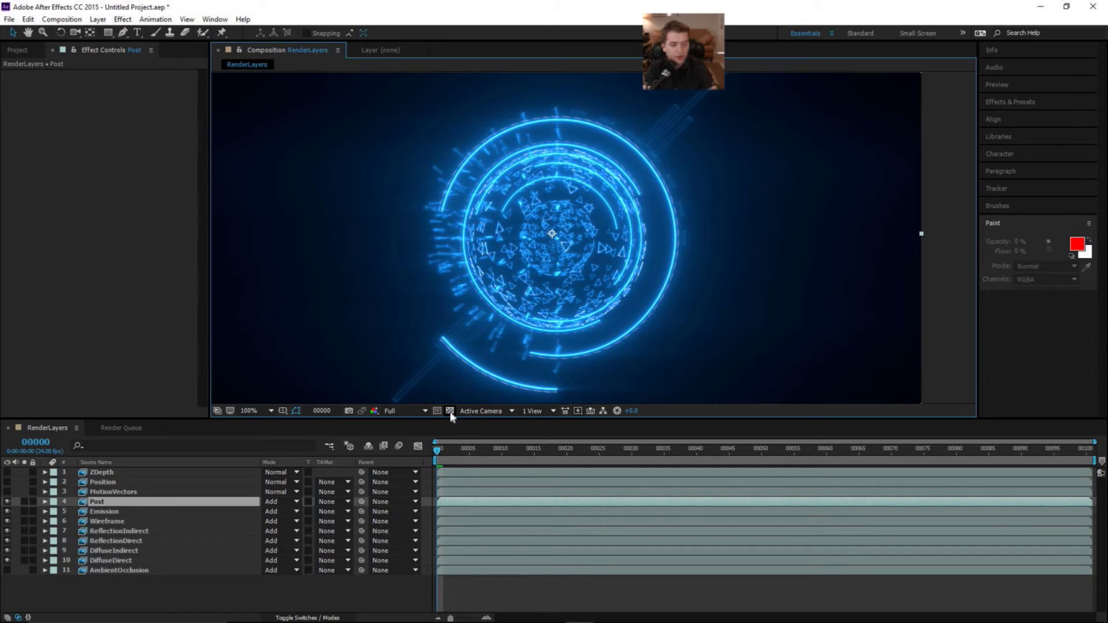
{"action": "left_click_drag", "start_coordinate": [578, 333], "coordinate": [580, 318]}
{"action": "left_click", "coordinate": [99, 504]}
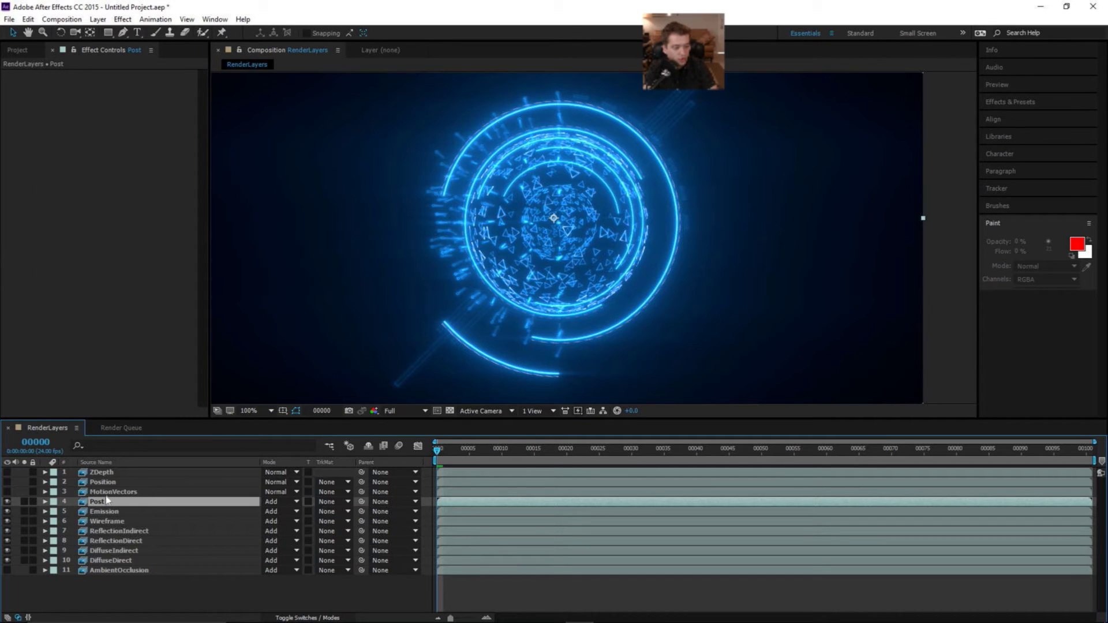
{"action": "left_click", "coordinate": [6, 502]}
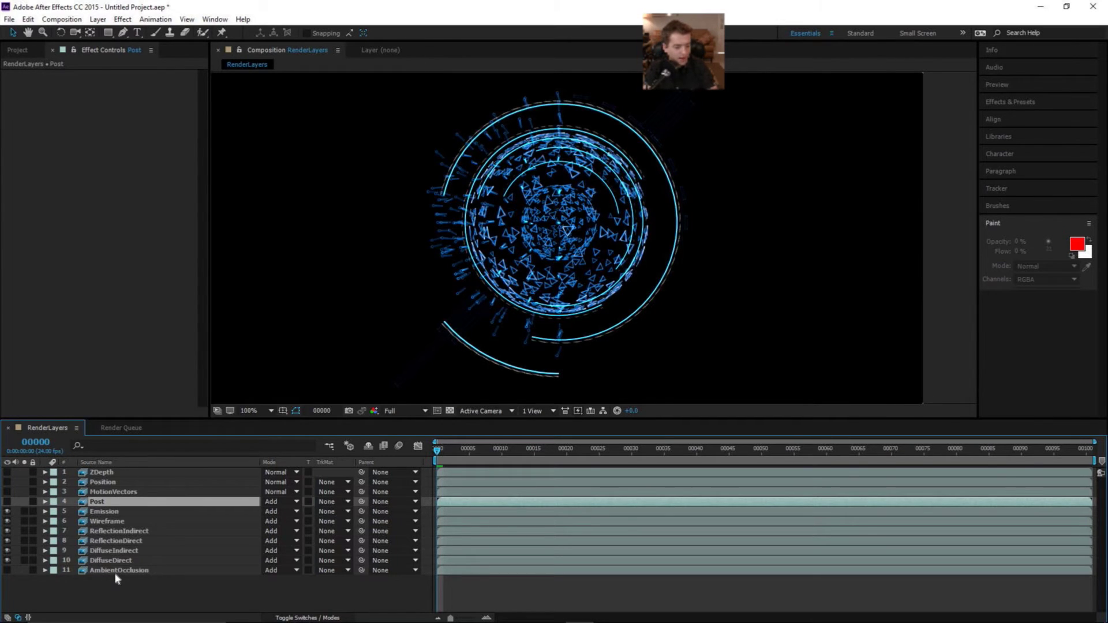
Step: Move AmbientOcclusion up to layer 5, show it, and set it to Multiply
{"action": "left_click_drag", "start_coordinate": [115, 574], "coordinate": [113, 511]}
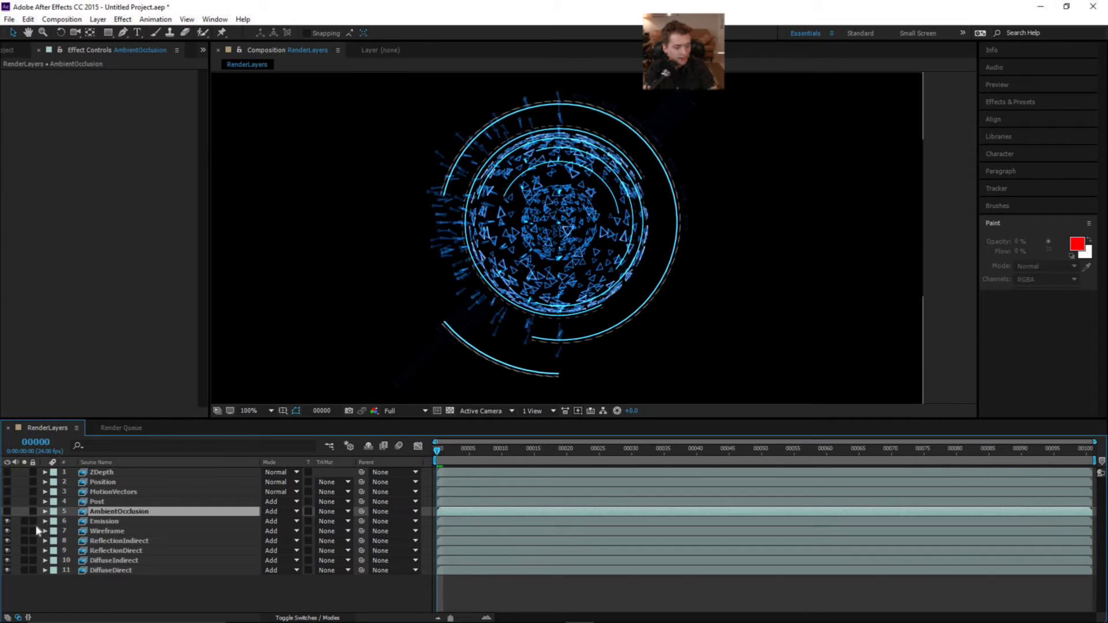
{"action": "left_click", "coordinate": [7, 512]}
{"action": "left_click", "coordinate": [279, 512]}
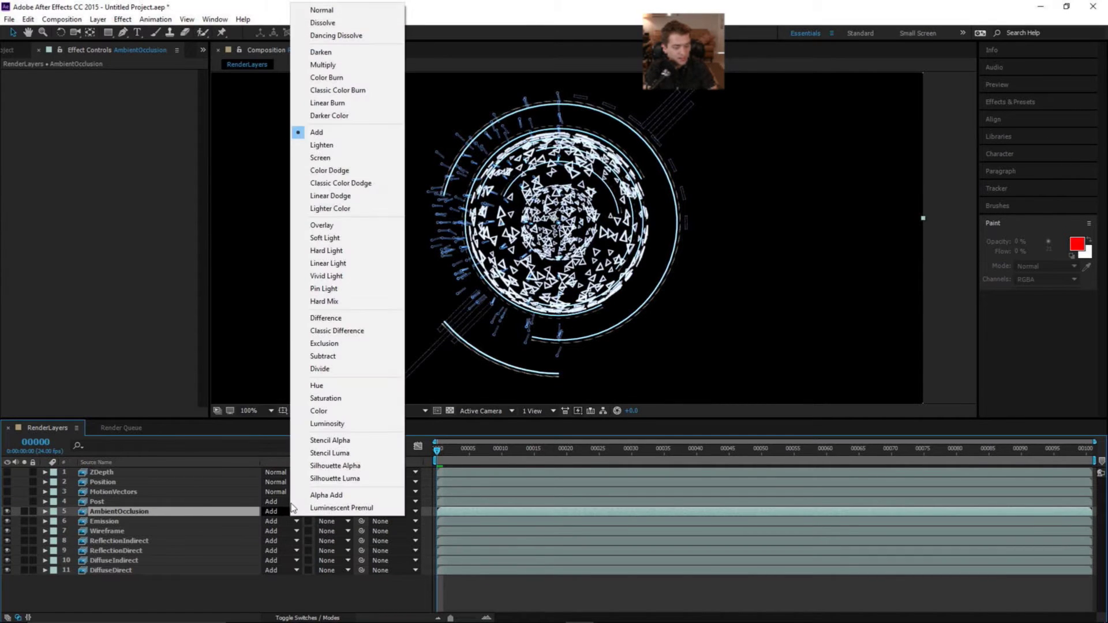
{"action": "left_click", "coordinate": [324, 65]}
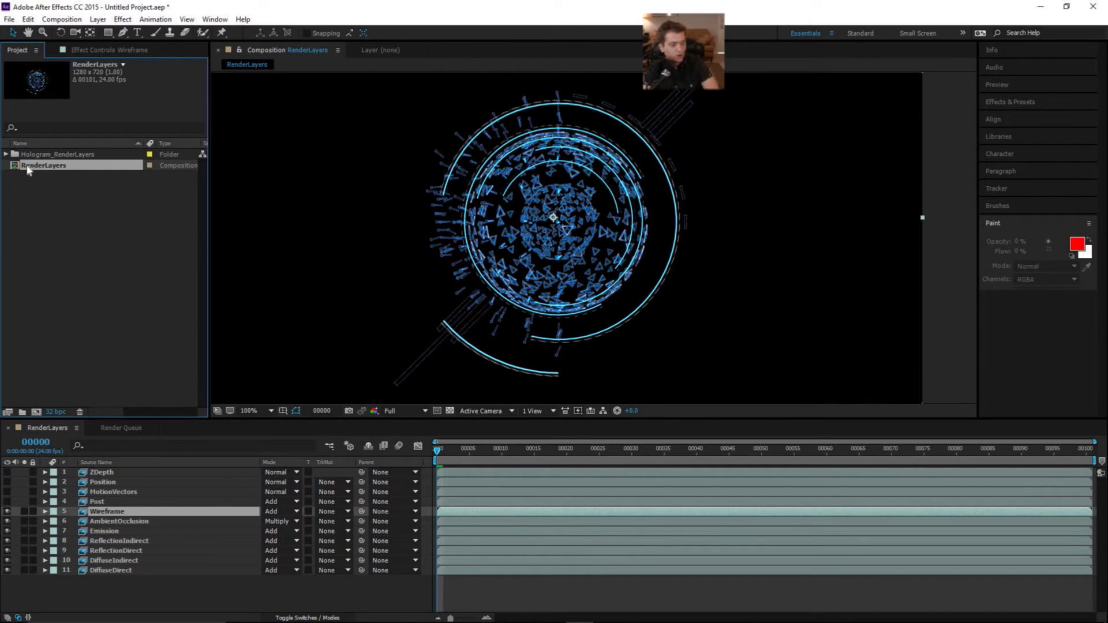
Step: Nest RenderLayers in a new composition and name that composition Hologram
{"action": "left_click_drag", "start_coordinate": [28, 169], "coordinate": [36, 413]}
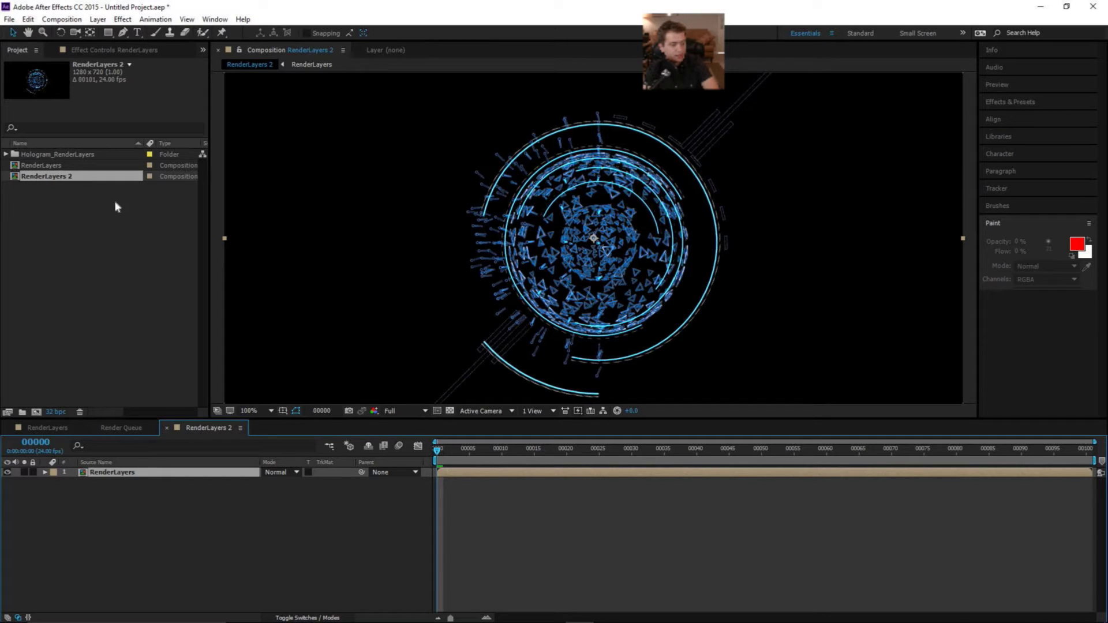
{"action": "left_click", "coordinate": [115, 479]}
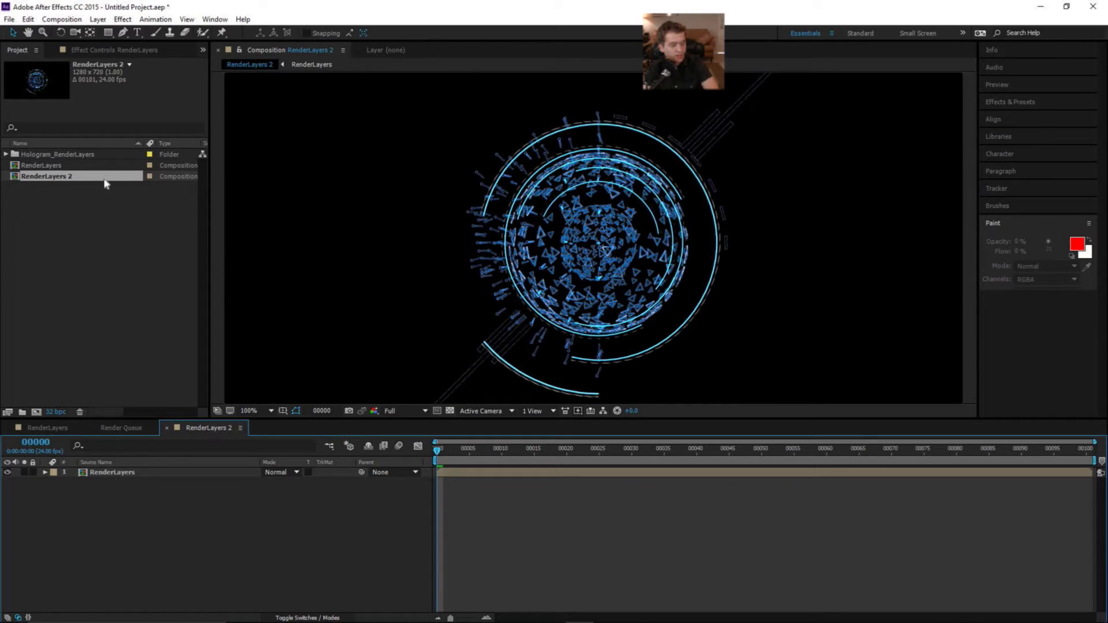
{"action": "left_click", "coordinate": [46, 182]}
{"action": "key", "text": "Return"}
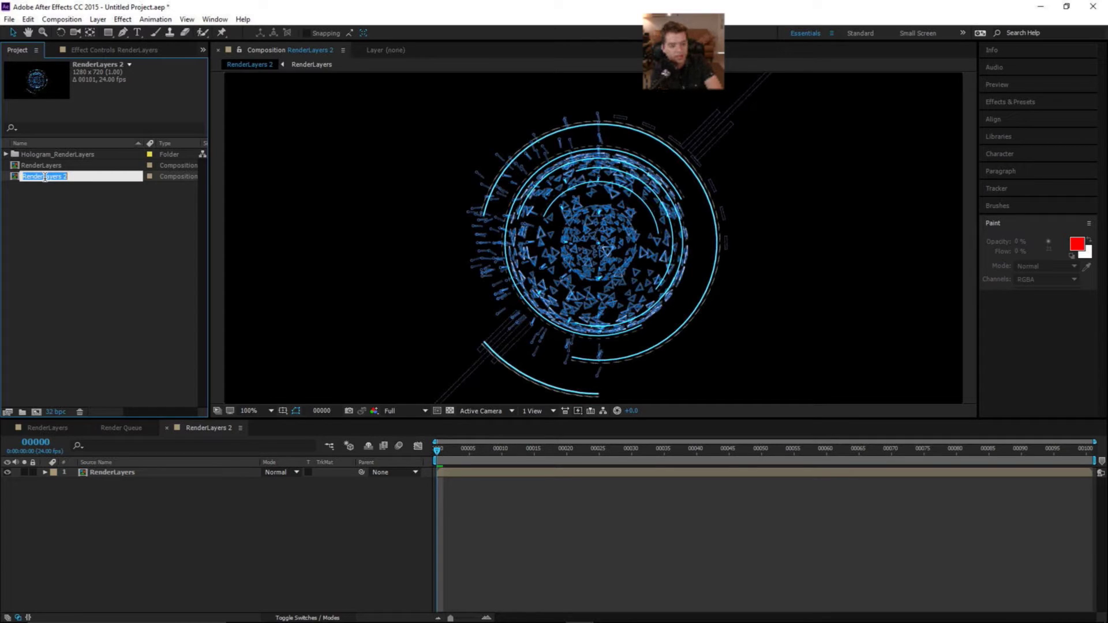
{"action": "type", "text": "Ho"}
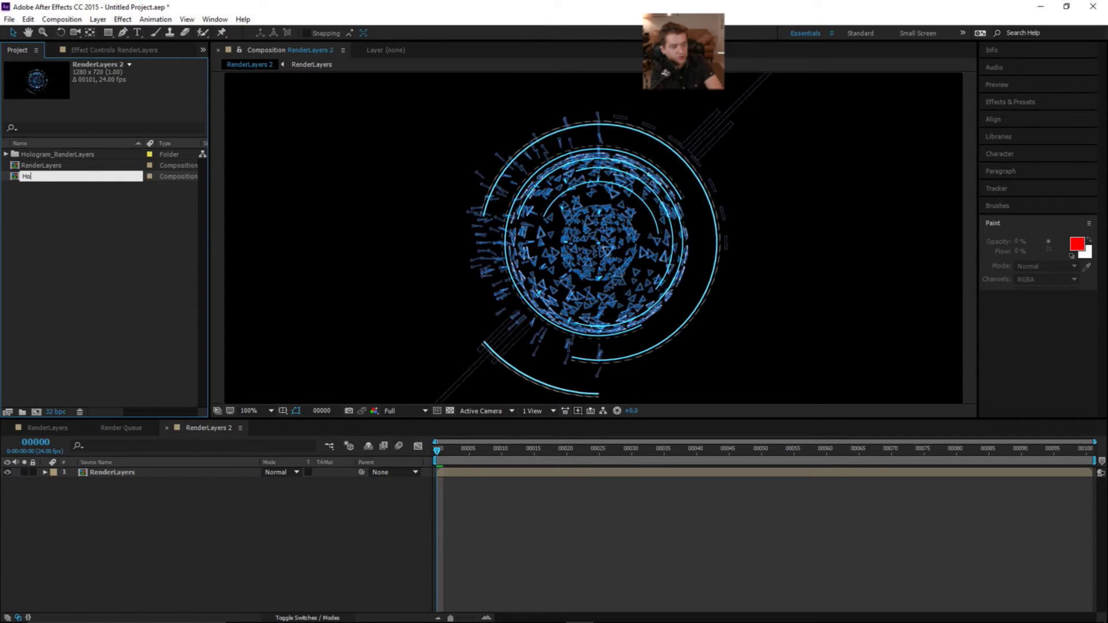
{"action": "type", "text": "logram"}
{"action": "key", "text": "Return"}
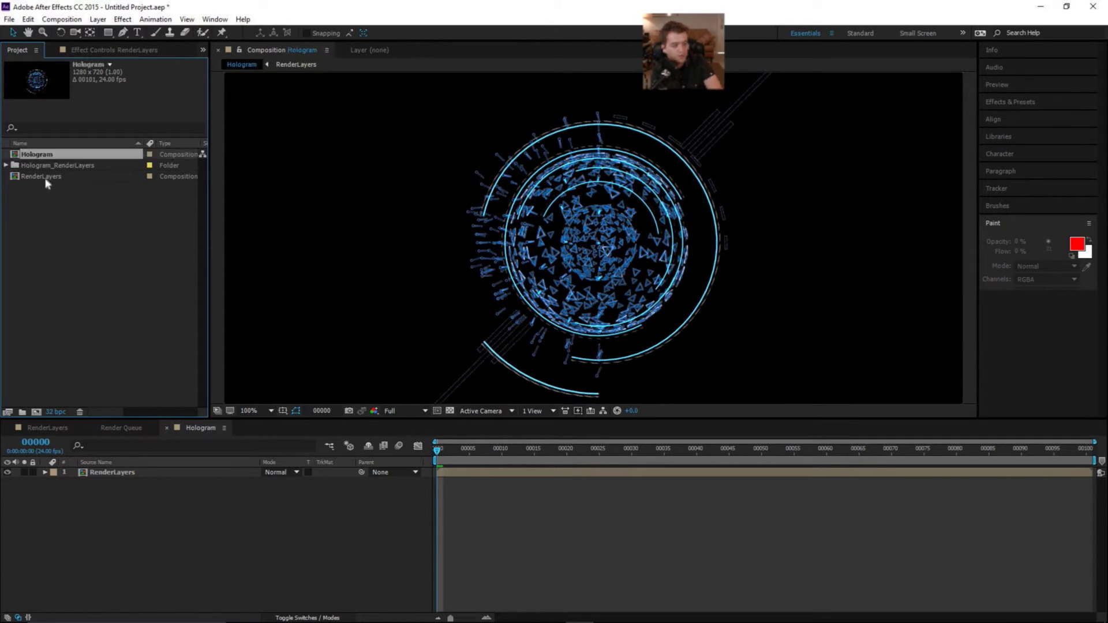
Step: Rename the RenderLayers composition to RenderLayers_Precomp
{"action": "left_click", "coordinate": [142, 475]}
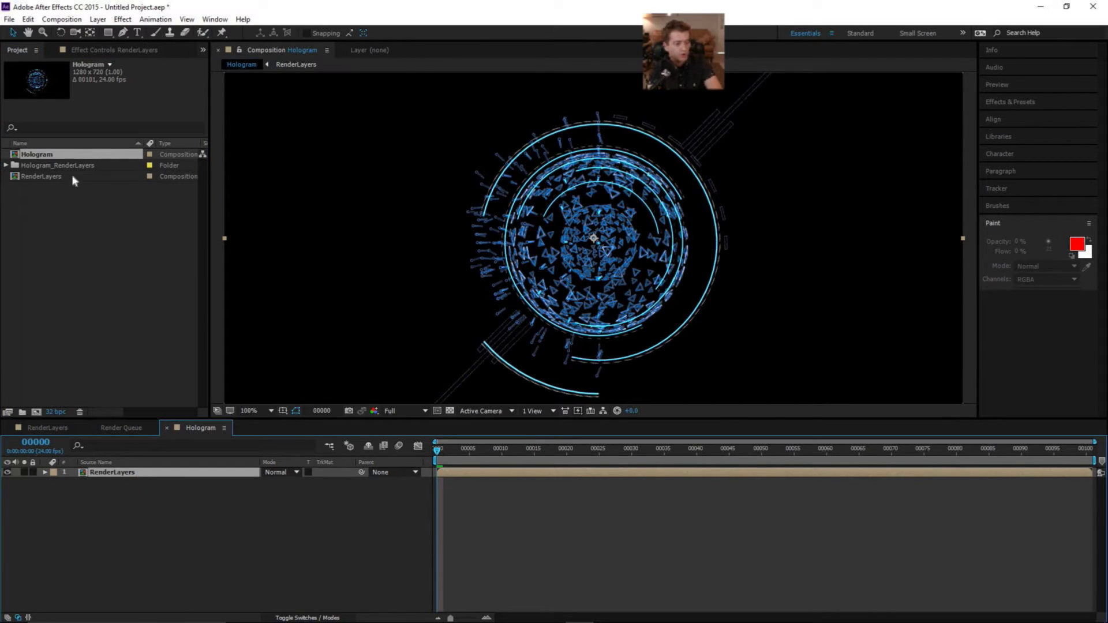
{"action": "left_click", "coordinate": [94, 177]}
{"action": "key", "text": "Return"}
{"action": "left_click", "coordinate": [94, 174]}
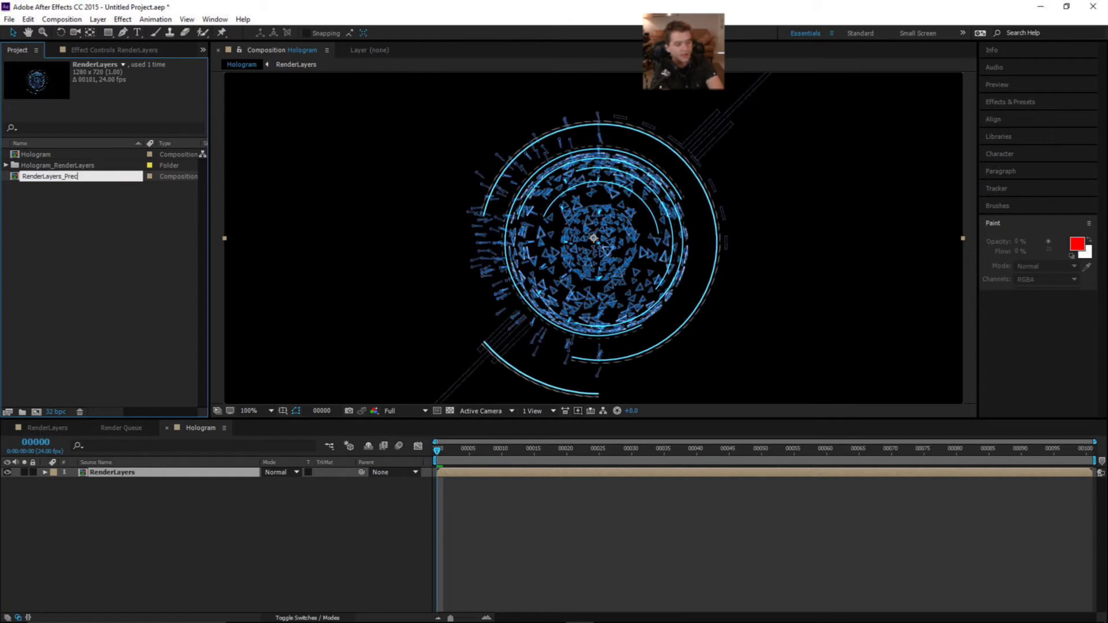
{"action": "type", "text": "_Precomp"}
{"action": "key", "text": "Return"}
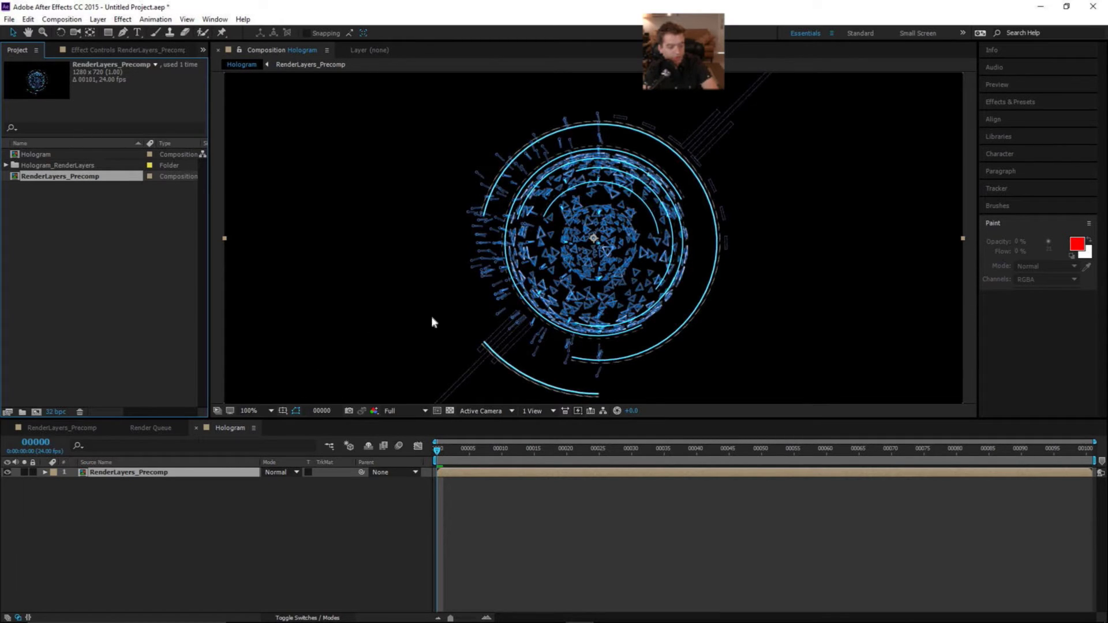
Step: Check the composition nesting in the flowchart view
{"action": "left_click", "coordinate": [348, 542]}
{"action": "key", "text": "Tab"}
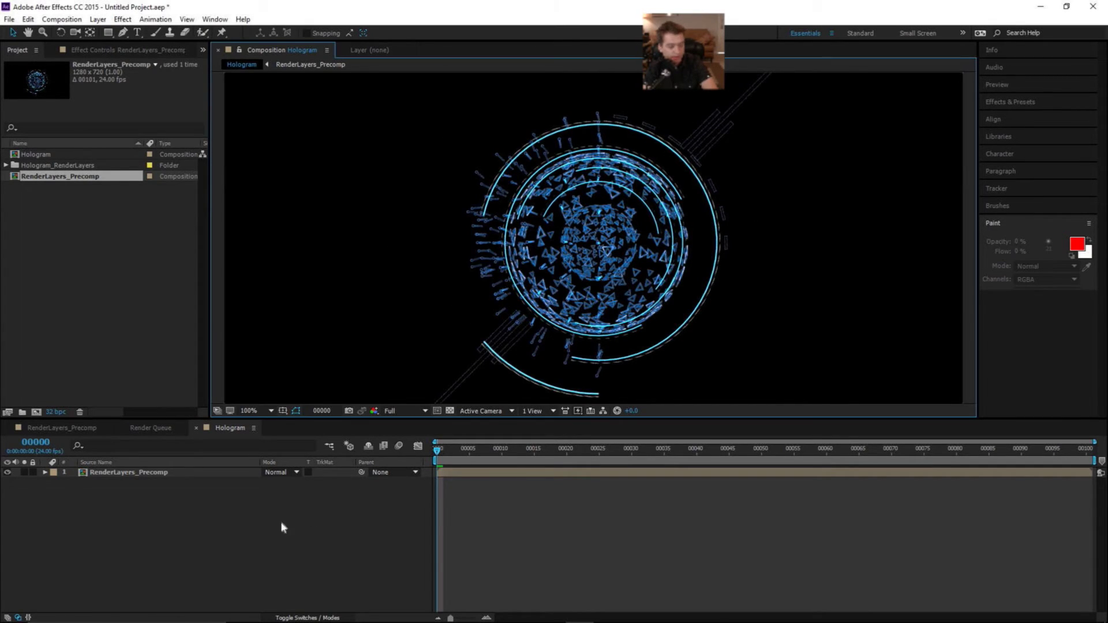
{"action": "left_click", "coordinate": [228, 525]}
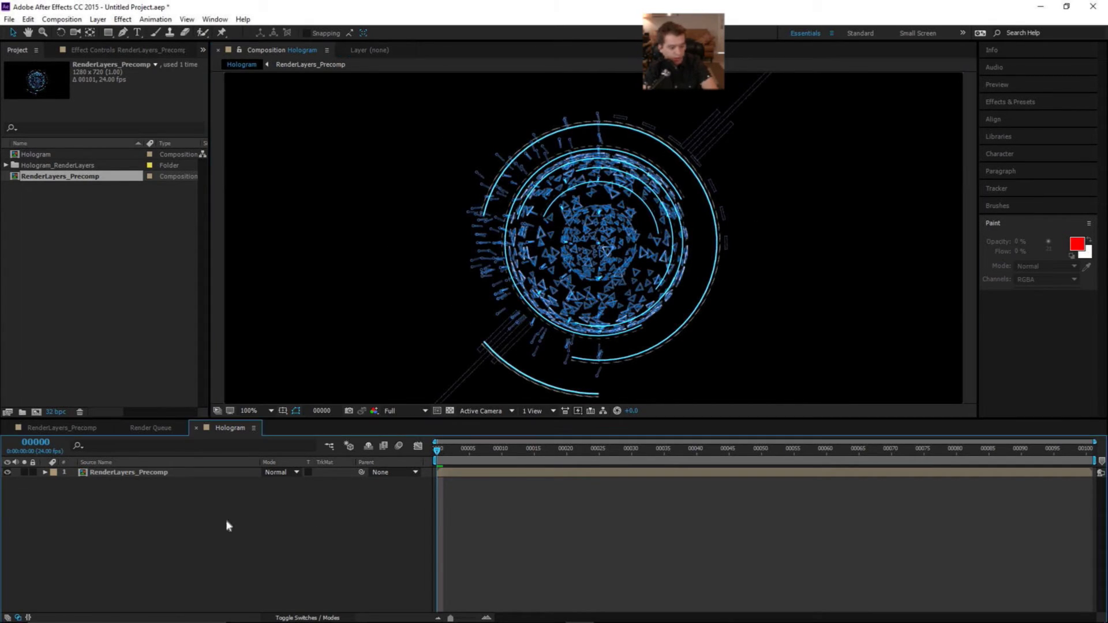
Step: Duplicate the RenderLayers_Precomp layer twice, then toggle the transparency grid on and off to check
{"action": "left_click", "coordinate": [167, 474]}
{"action": "key", "text": "ctrl+d"}
{"action": "key", "text": "ctrl+d"}
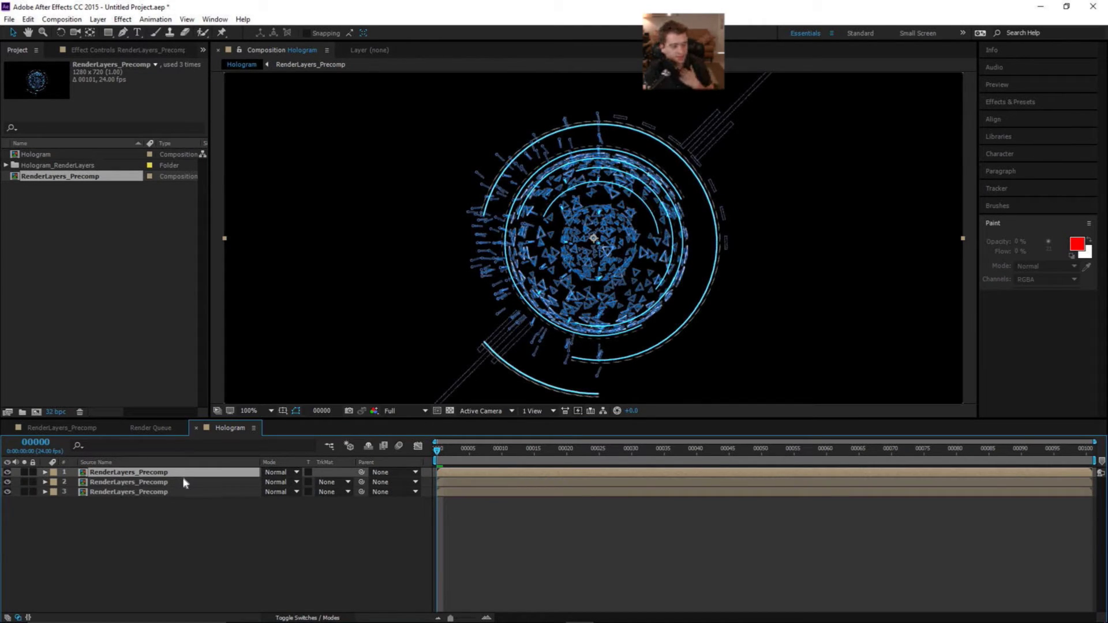
{"action": "left_click", "coordinate": [450, 411]}
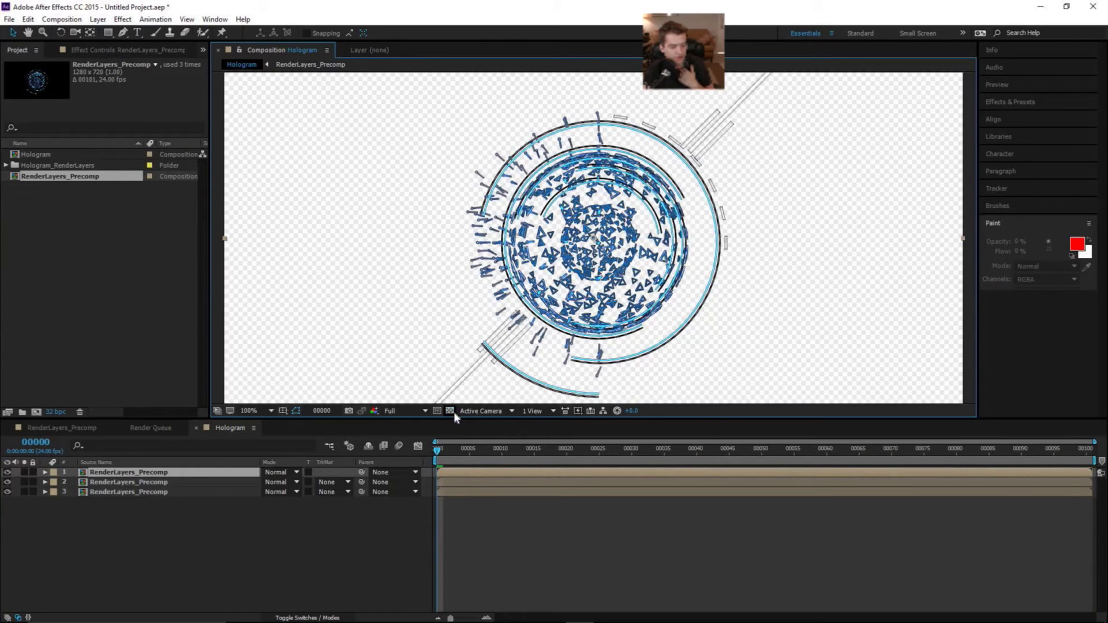
{"action": "left_click", "coordinate": [451, 411]}
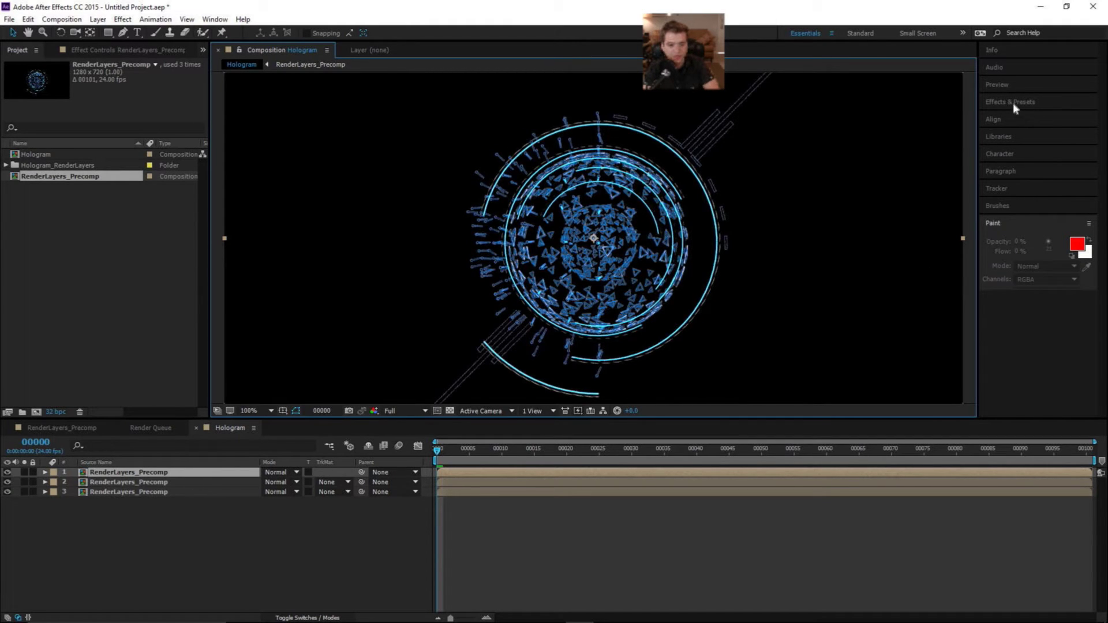
Step: Apply Shift Channels to the top layer with Take Green and Take Blue set to Full Off
{"action": "left_click", "coordinate": [121, 19]}
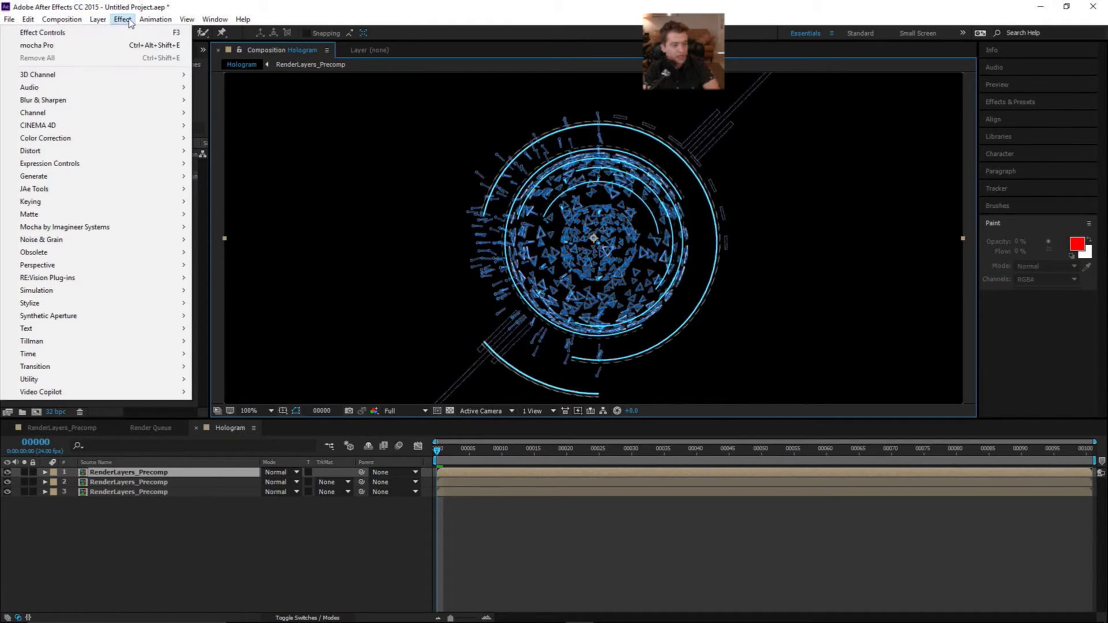
{"action": "mouse_move", "coordinate": [109, 112]}
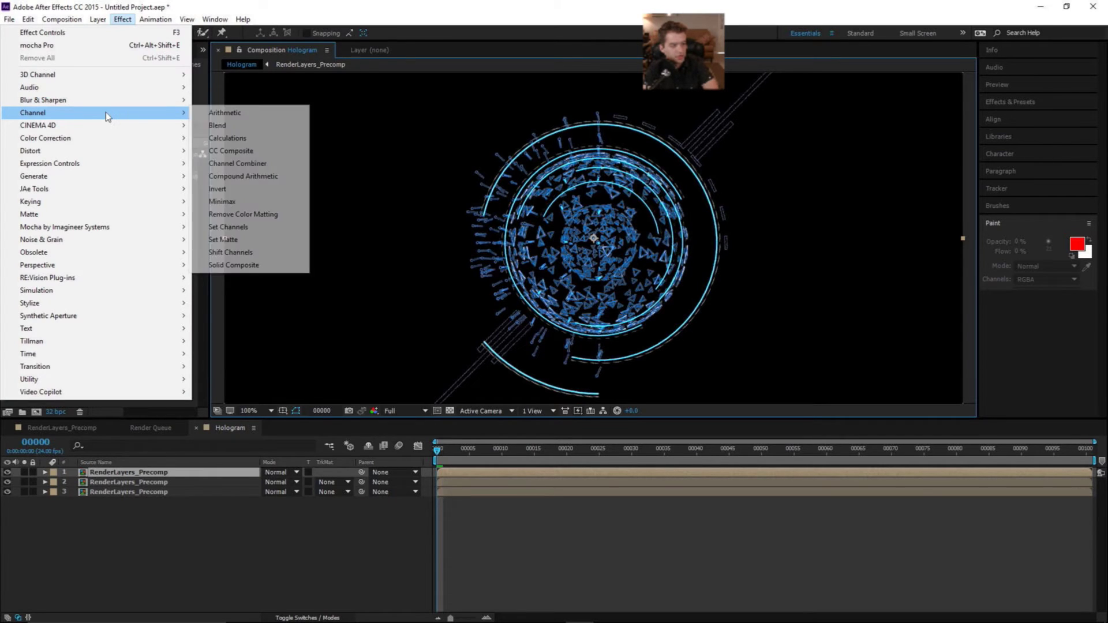
{"action": "left_click", "coordinate": [243, 253]}
{"action": "left_click", "coordinate": [141, 105]}
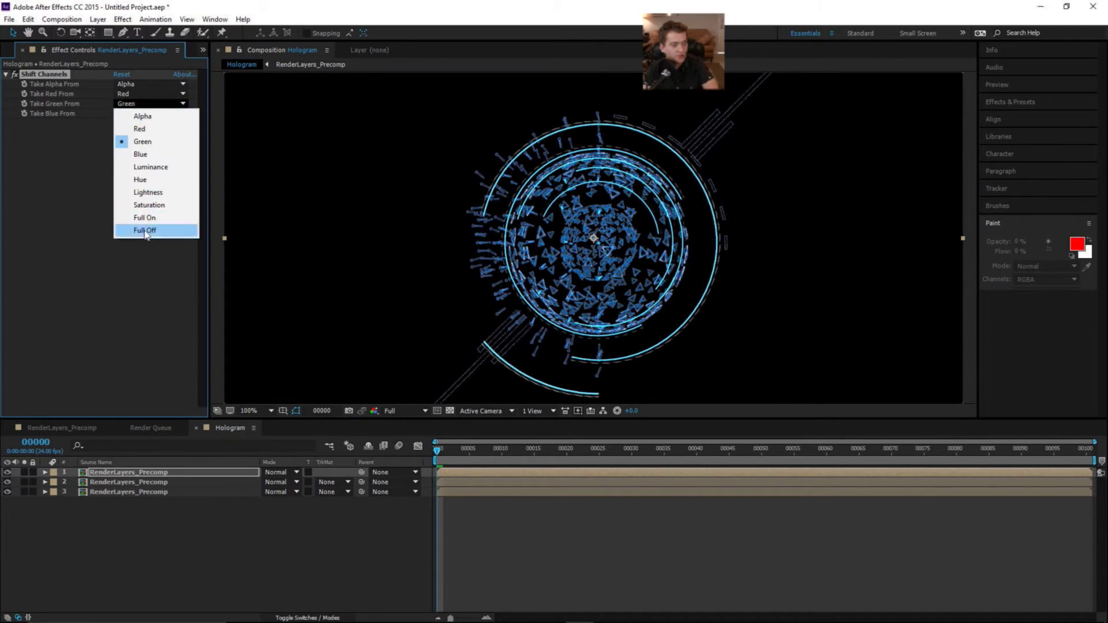
{"action": "left_click", "coordinate": [144, 232]}
{"action": "left_click", "coordinate": [143, 116]}
{"action": "left_click", "coordinate": [144, 241]}
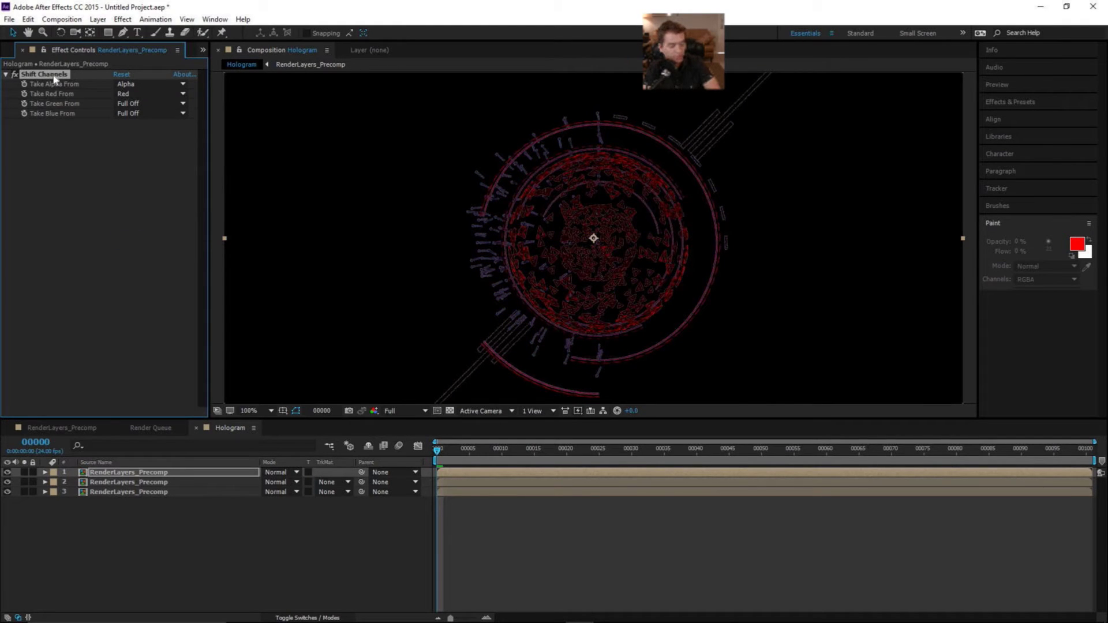
Step: Paste Shift Channels onto layer 2, turning red off and keeping green
{"action": "left_click", "coordinate": [152, 482]}
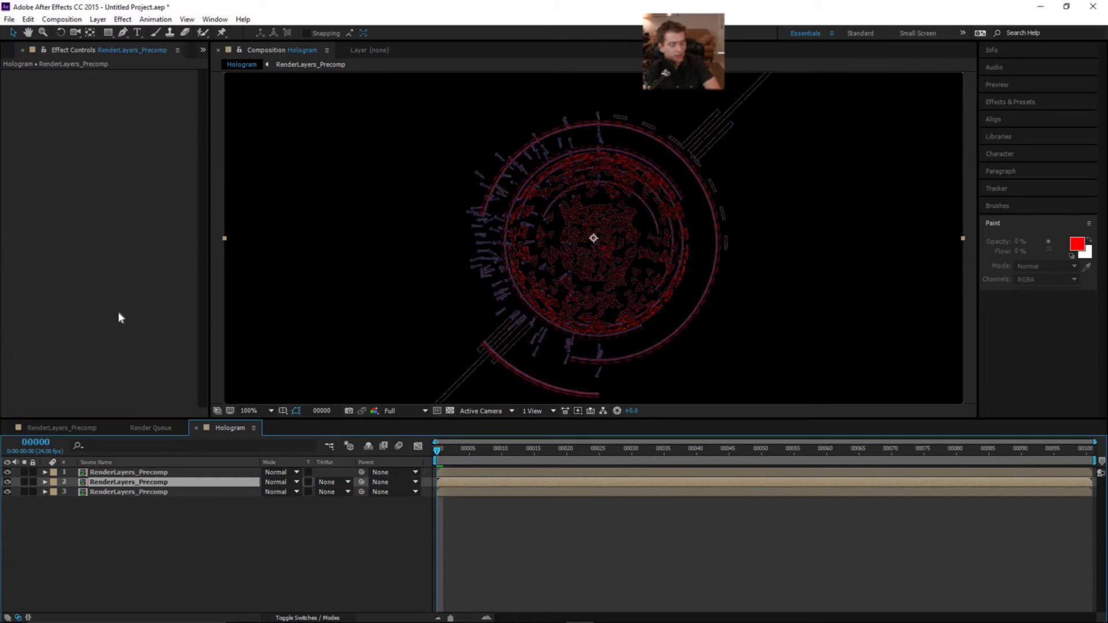
{"action": "key", "text": "ctrl+v"}
{"action": "left_click", "coordinate": [150, 93]}
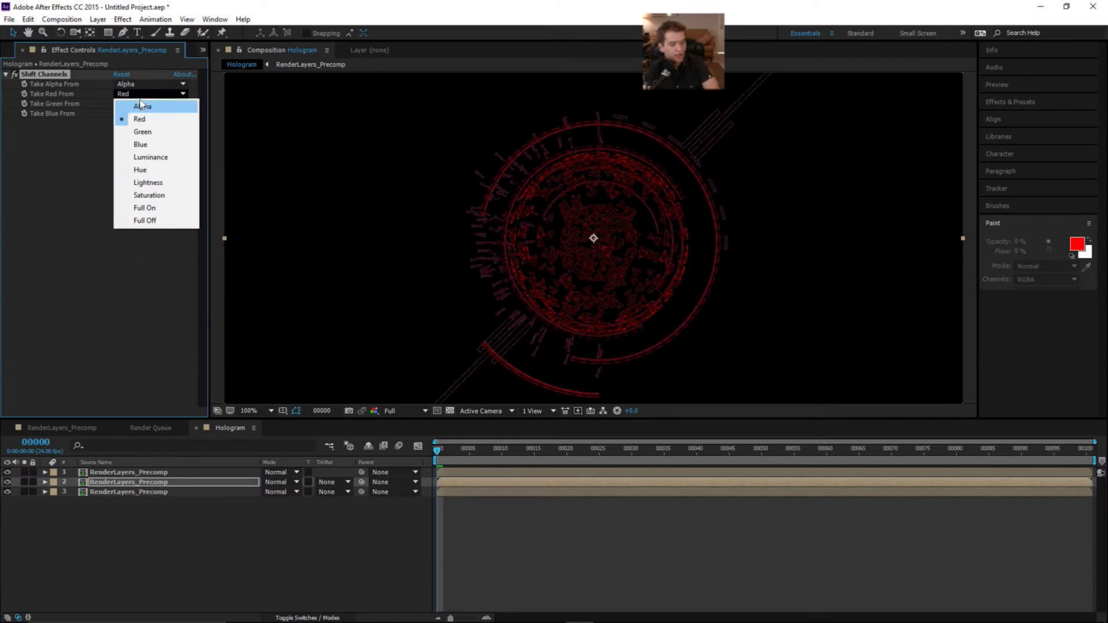
{"action": "left_click", "coordinate": [144, 221]}
{"action": "left_click", "coordinate": [140, 104]}
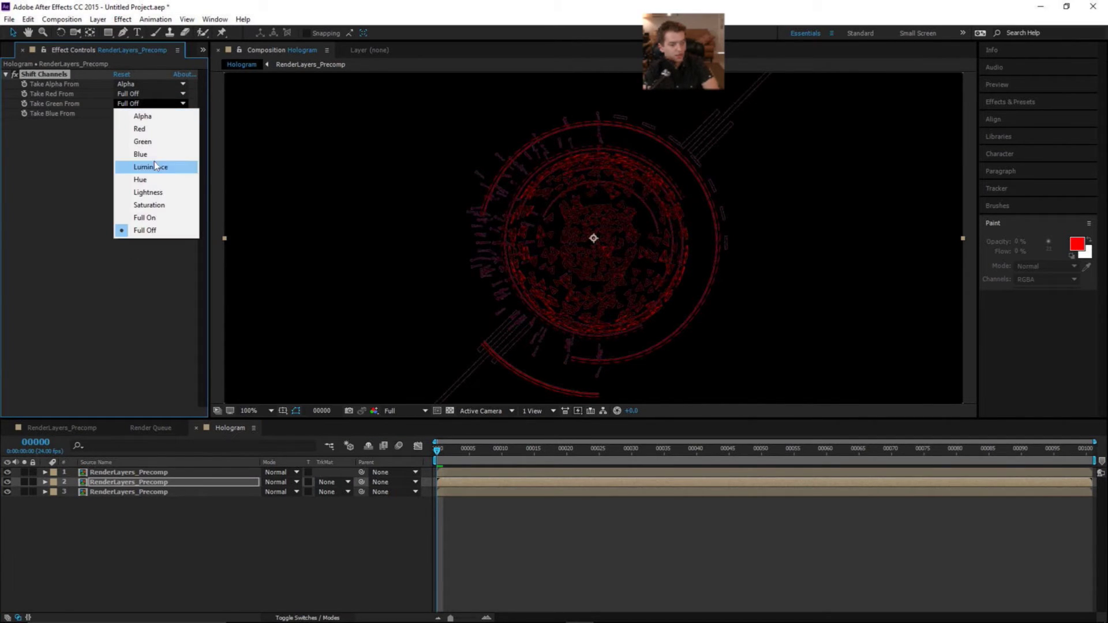
{"action": "left_click", "coordinate": [153, 142]}
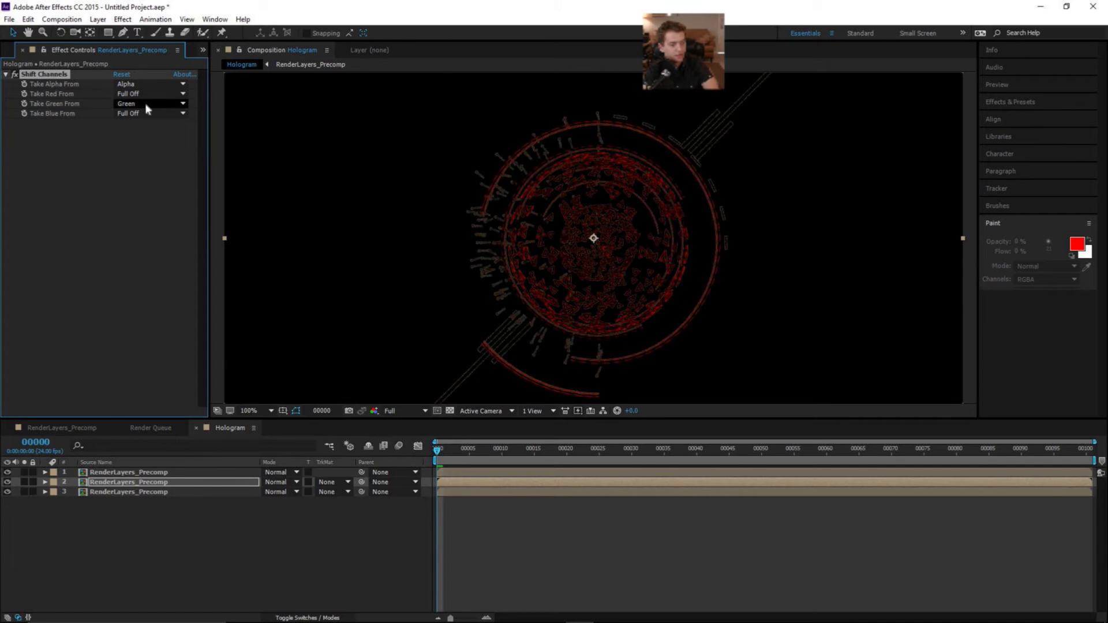
Step: Paste Shift Channels onto layer 3, turning red off and taking blue from Blue
{"action": "left_click", "coordinate": [141, 492]}
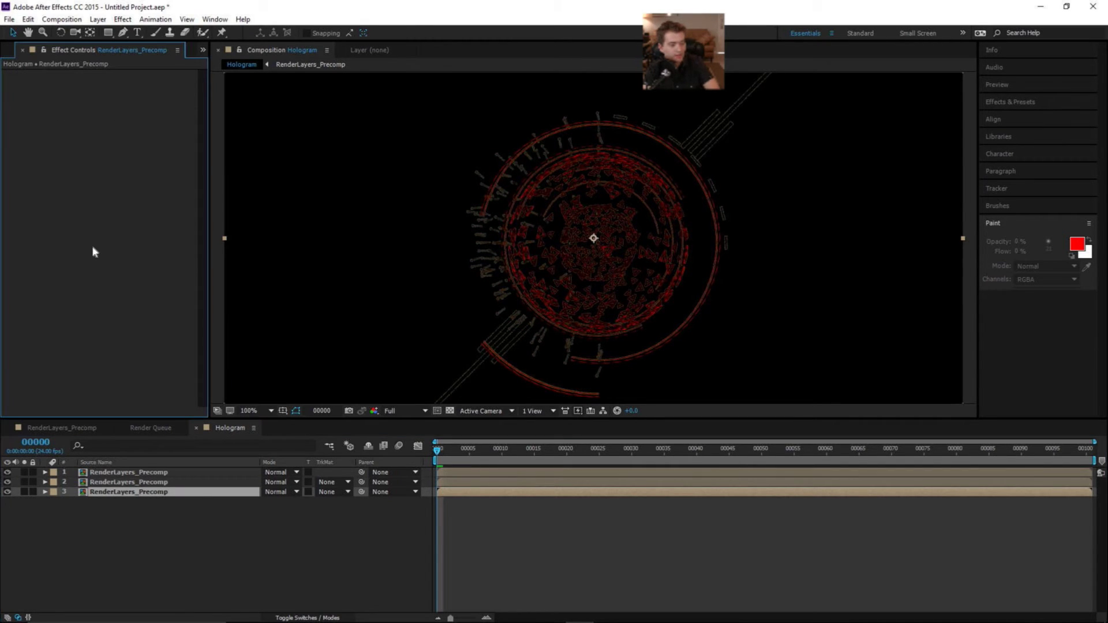
{"action": "key", "text": "ctrl+v"}
{"action": "left_click", "coordinate": [147, 93]}
{"action": "left_click", "coordinate": [144, 220]}
{"action": "left_click", "coordinate": [142, 113]}
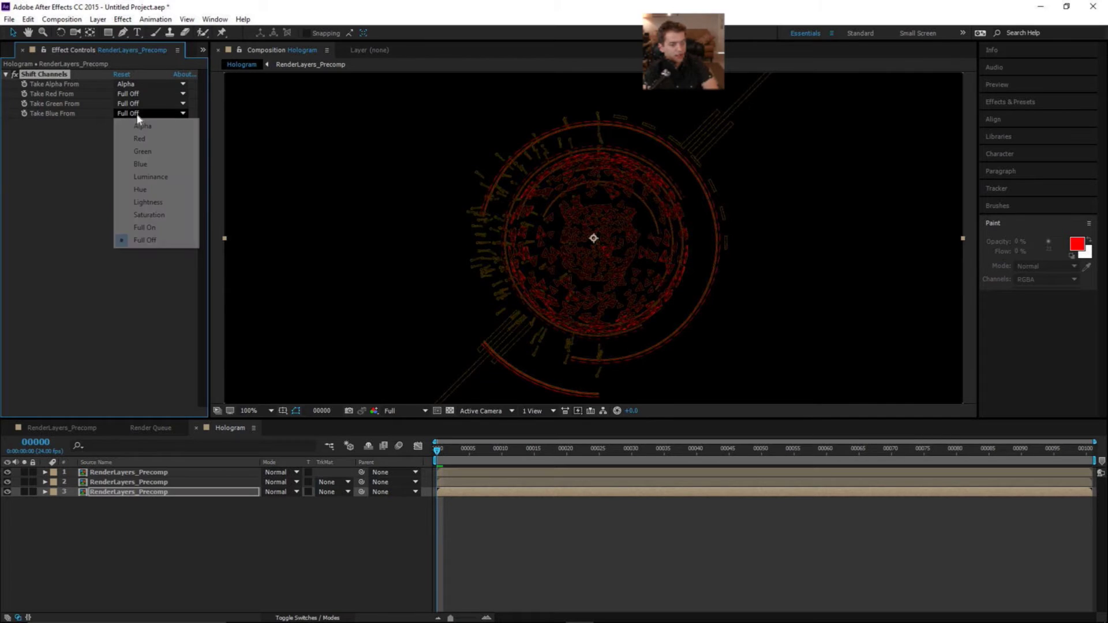
{"action": "left_click", "coordinate": [148, 164]}
Step: Select layers 1 and 2 together and bring up their blending mode list
{"action": "left_click", "coordinate": [153, 473]}
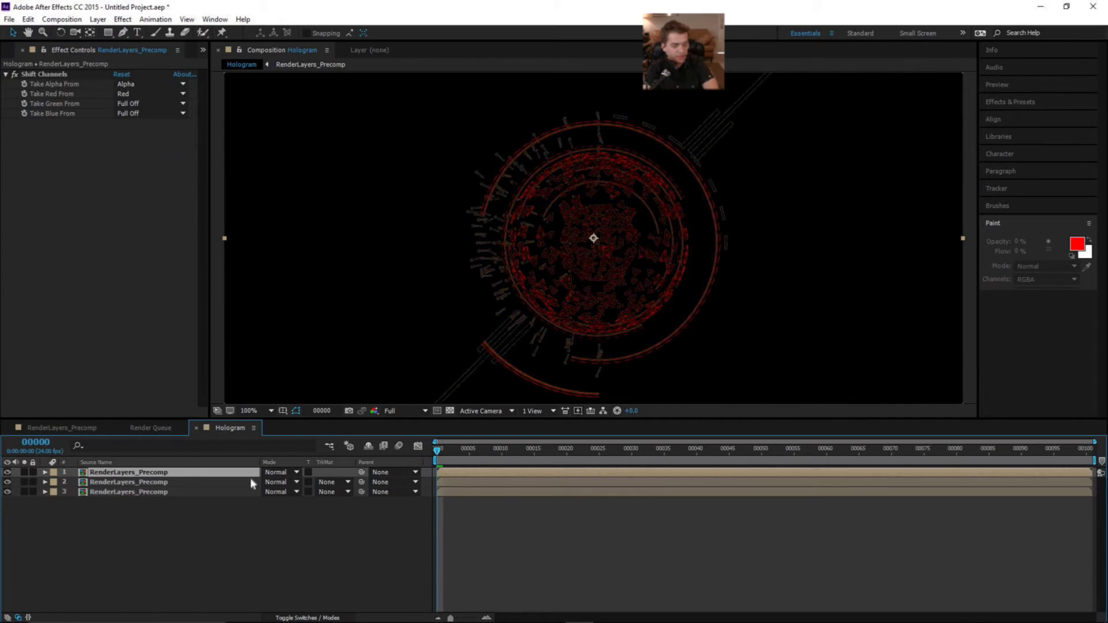
{"action": "left_click", "coordinate": [268, 475]}
{"action": "left_click", "coordinate": [216, 476]}
{"action": "left_click", "coordinate": [211, 484]}
{"action": "left_click", "coordinate": [214, 473], "text": "shift"}
{"action": "left_click", "coordinate": [276, 479]}
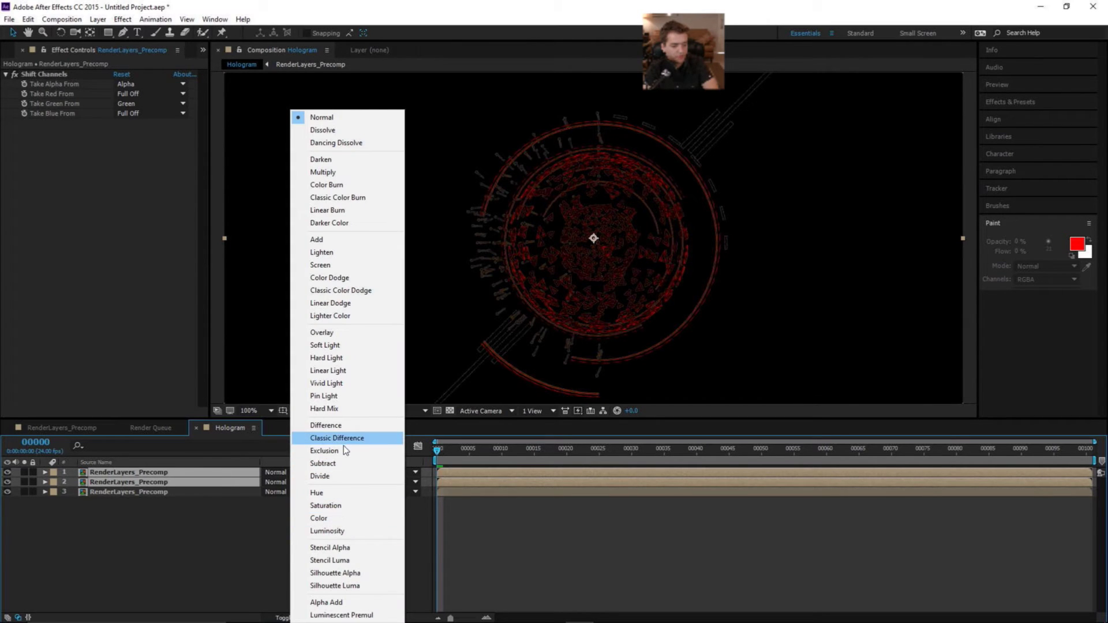
Step: Set layers 1 and 2 to Difference blending and review the layers' channel settings
{"action": "left_click", "coordinate": [326, 426]}
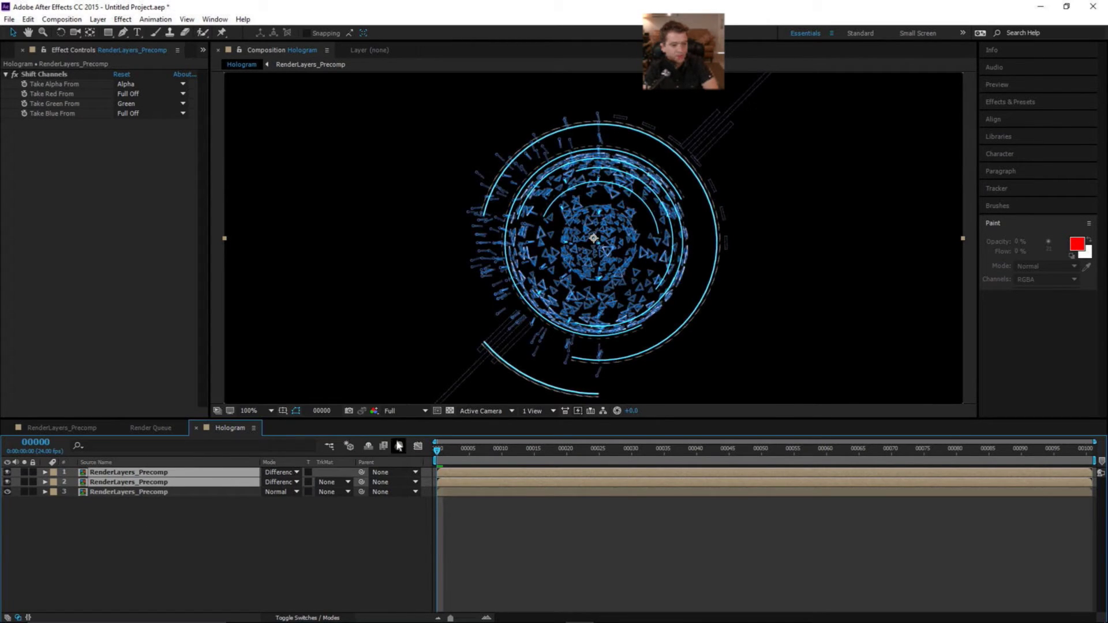
{"action": "left_click", "coordinate": [166, 492]}
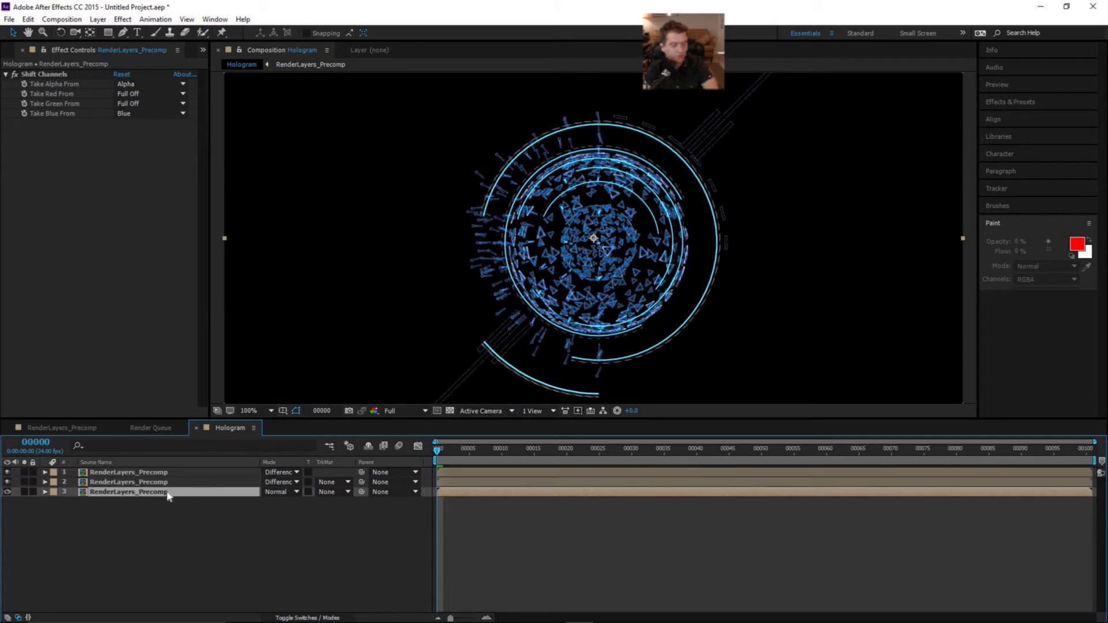
{"action": "left_click", "coordinate": [167, 482]}
Step: Scale layer 1 to 100.2% and layer 2 to 100.1%
{"action": "left_click", "coordinate": [176, 473]}
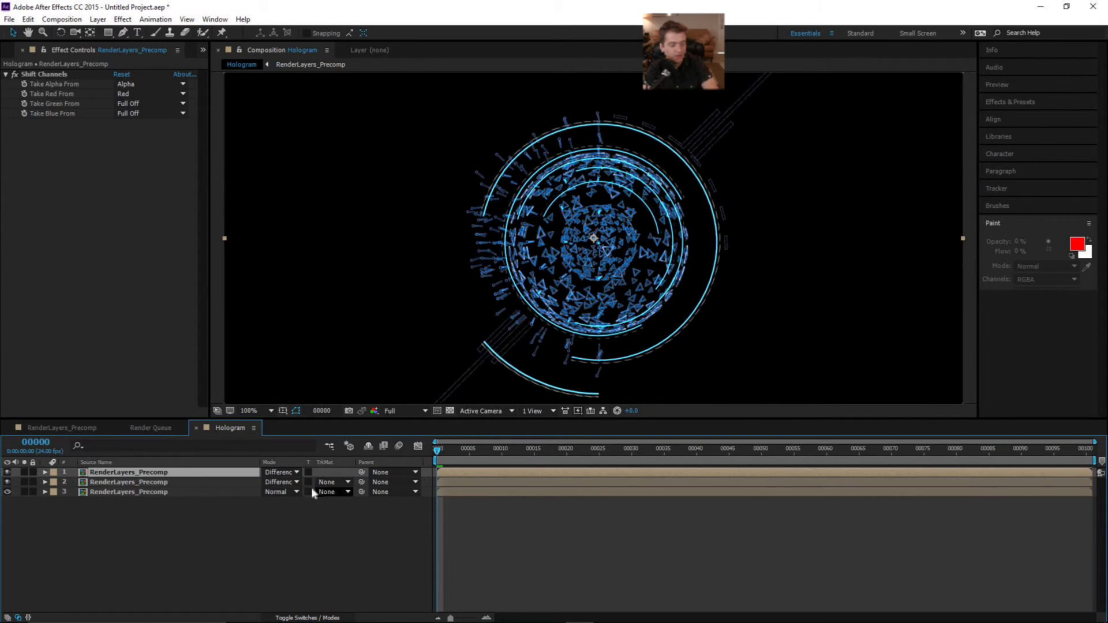
{"action": "key", "text": "s"}
{"action": "left_click", "coordinate": [281, 482]}
{"action": "type", "text": "100.2"}
{"action": "key", "text": "Return"}
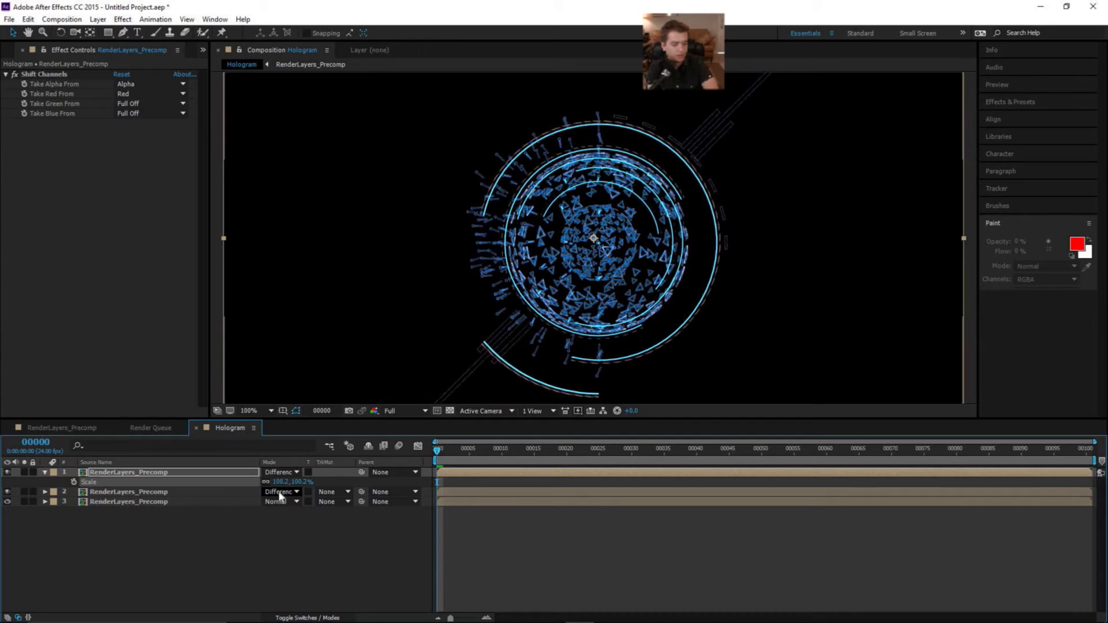
{"action": "left_click", "coordinate": [205, 502]}
{"action": "left_click", "coordinate": [230, 495]}
{"action": "key", "text": "s"}
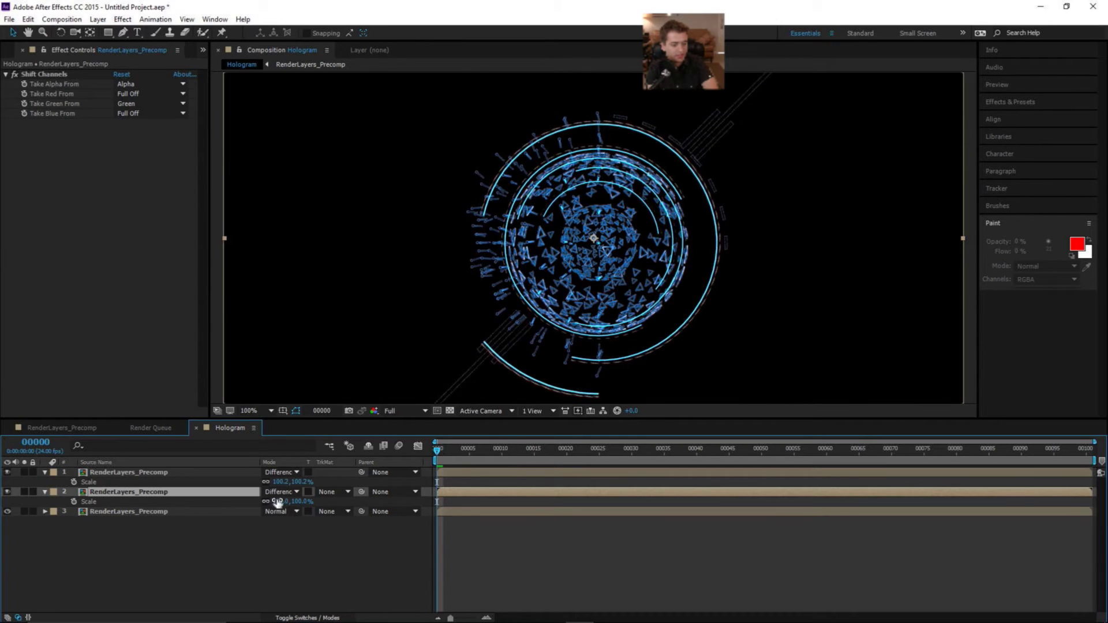
{"action": "left_click", "coordinate": [280, 501]}
{"action": "type", "text": ".1"}
{"action": "key", "text": "Return"}
Step: Raise layer 1's scale to 100.4% and layer 2's to 100.2%
{"action": "scroll", "coordinate": [658, 133], "scroll_direction": "up", "scroll_amount": 2}
{"action": "left_click_drag", "start_coordinate": [704, 112], "coordinate": [629, 279]}
{"action": "key", "text": "v"}
{"action": "left_click_drag", "start_coordinate": [280, 482], "coordinate": [281, 483]}
{"action": "scroll", "coordinate": [572, 196], "scroll_direction": "up", "scroll_amount": 1}
{"action": "scroll", "coordinate": [604, 159], "scroll_direction": "up", "scroll_amount": 1}
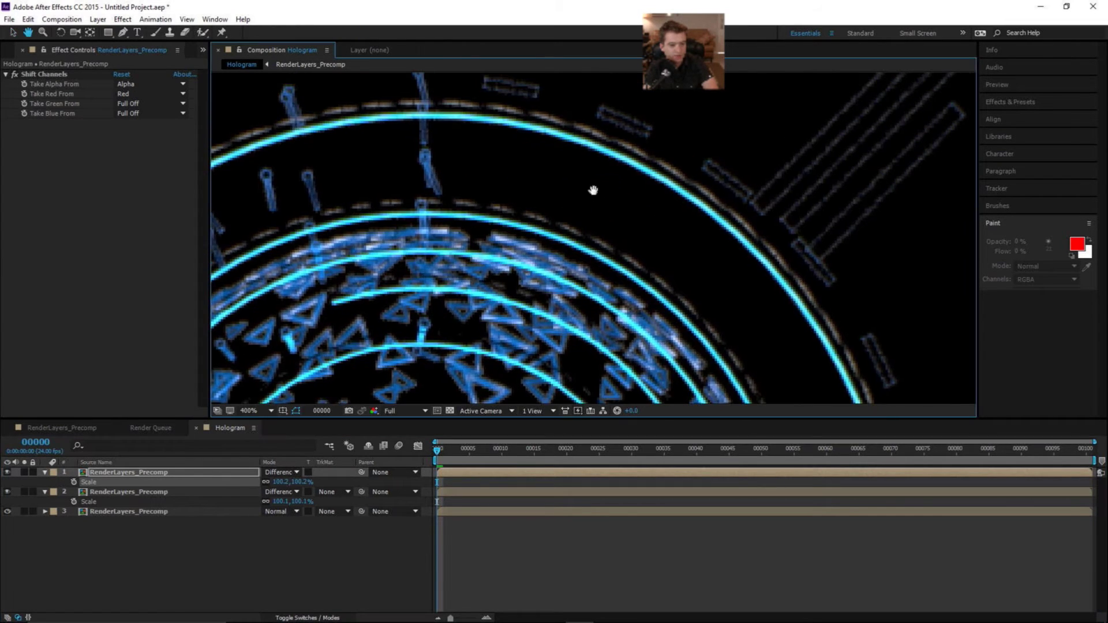
{"action": "left_click", "coordinate": [283, 482]}
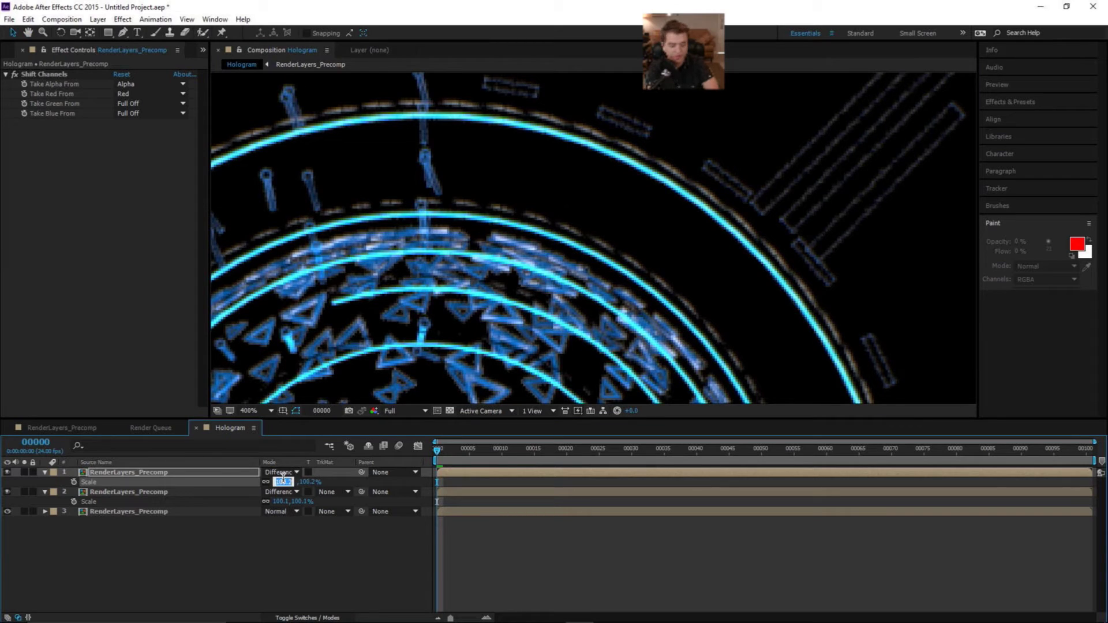
{"action": "type", "text": "100.4"}
{"action": "key", "text": "Return"}
{"action": "left_click", "coordinate": [278, 503]}
{"action": "type", "text": "100.2"}
{"action": "key", "text": "Return"}
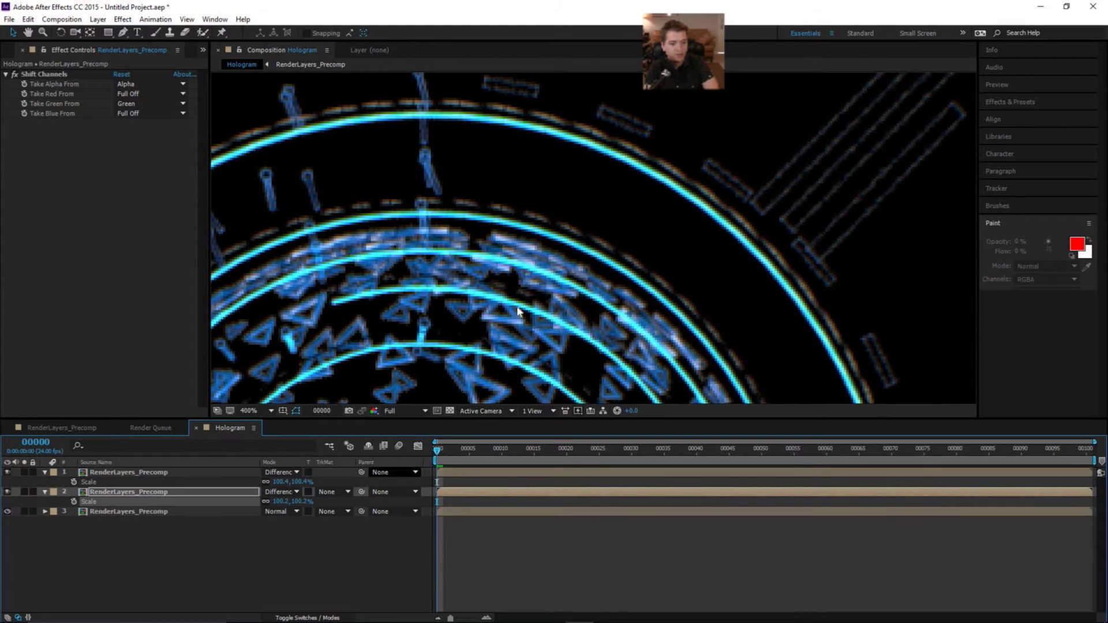
Step: Pan and zoom the Composition viewer across the rings to inspect the colour fringing
{"action": "scroll", "coordinate": [629, 250], "scroll_direction": "down", "scroll_amount": 2}
{"action": "left_click_drag", "start_coordinate": [629, 250], "coordinate": [580, 192]}
{"action": "left_click_drag", "start_coordinate": [632, 309], "coordinate": [585, 322]}
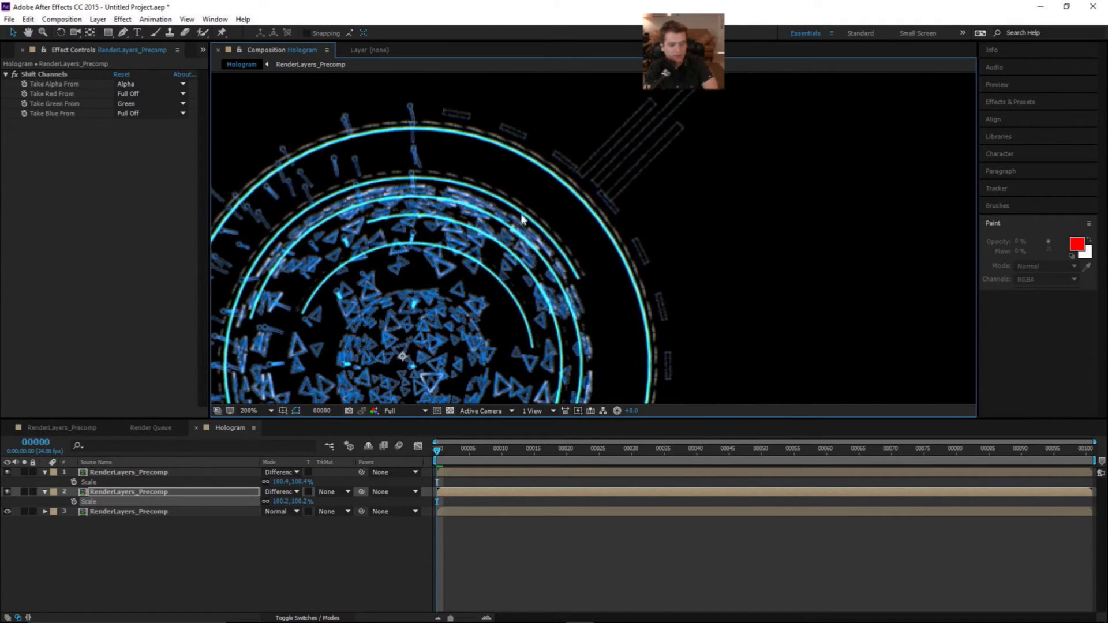
{"action": "scroll", "coordinate": [557, 172], "scroll_direction": "up", "scroll_amount": 2}
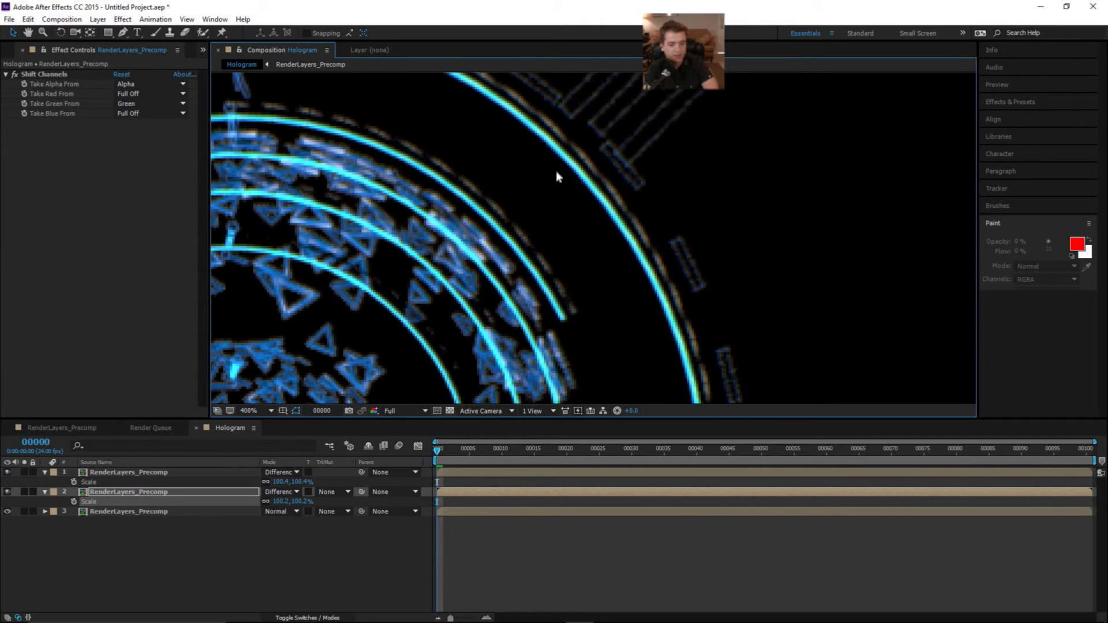
{"action": "scroll", "coordinate": [635, 223], "scroll_direction": "down", "scroll_amount": 3}
{"action": "left_click_drag", "start_coordinate": [615, 253], "coordinate": [667, 199]}
{"action": "left_click", "coordinate": [310, 501]}
Step: Copy the Post layer from RenderLayers_Precomp and paste it into the Hologram comp
{"action": "left_click", "coordinate": [45, 472]}
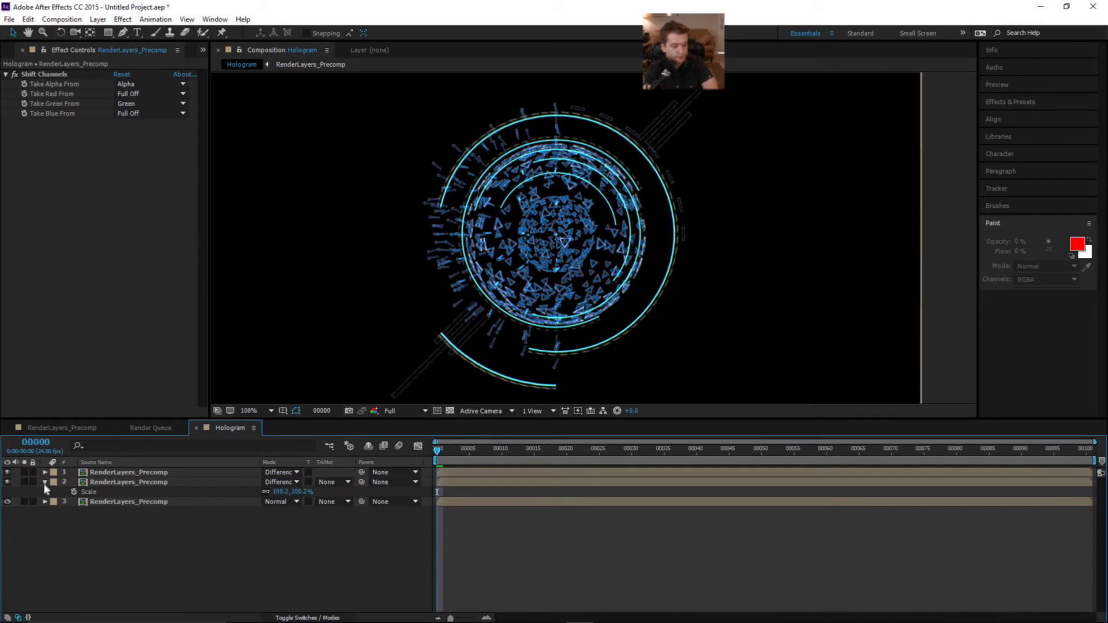
{"action": "left_click", "coordinate": [45, 482]}
{"action": "left_click", "coordinate": [45, 492]}
{"action": "left_click", "coordinate": [45, 492]}
{"action": "left_click", "coordinate": [70, 427]}
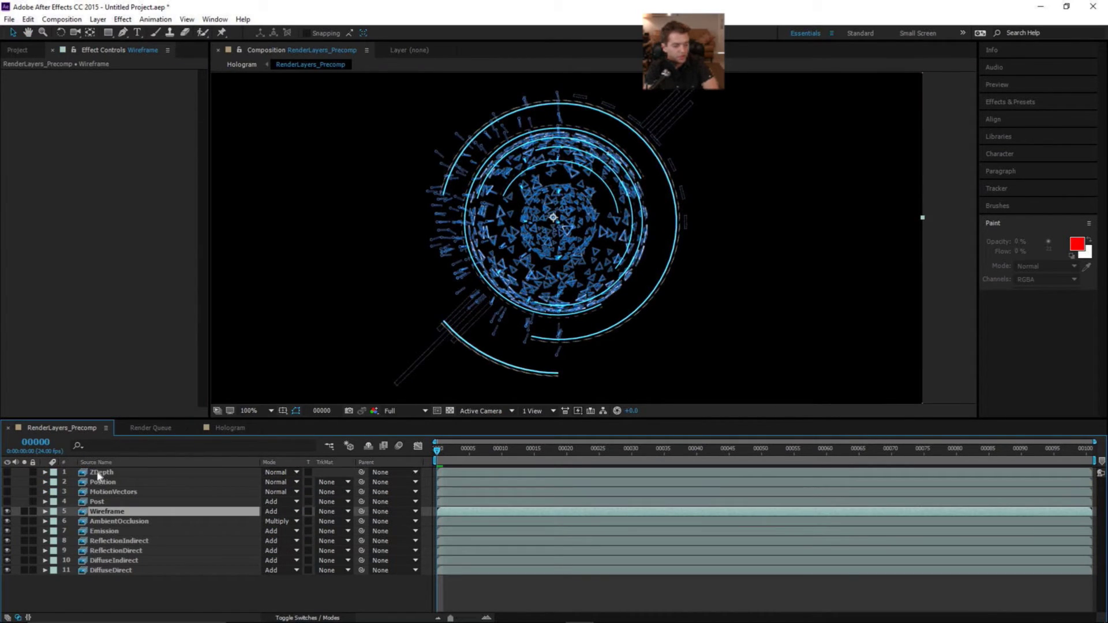
{"action": "left_click", "coordinate": [112, 504]}
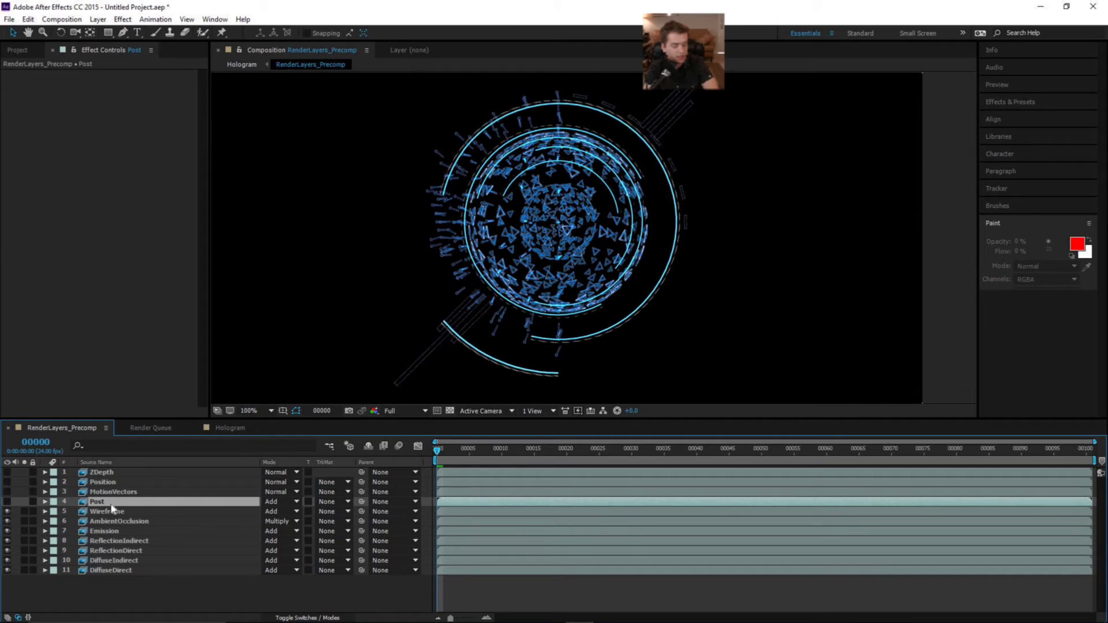
{"action": "left_click", "coordinate": [219, 429]}
{"action": "key", "text": "ctrl+v"}
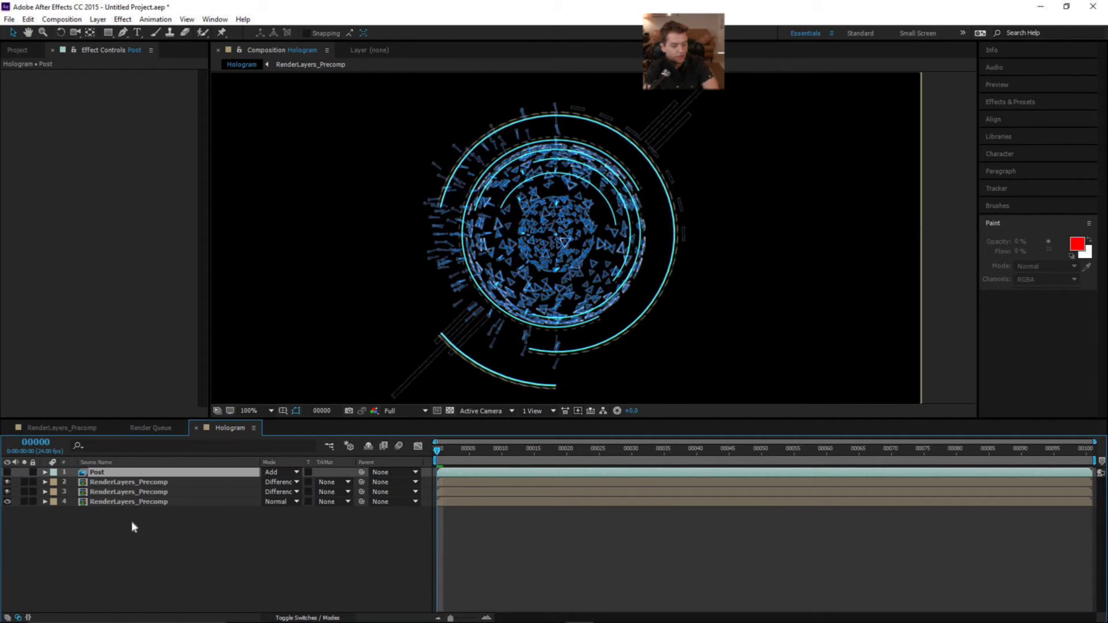
Step: Preview the Post glow layer briefly, then hide it again
{"action": "left_click", "coordinate": [7, 473]}
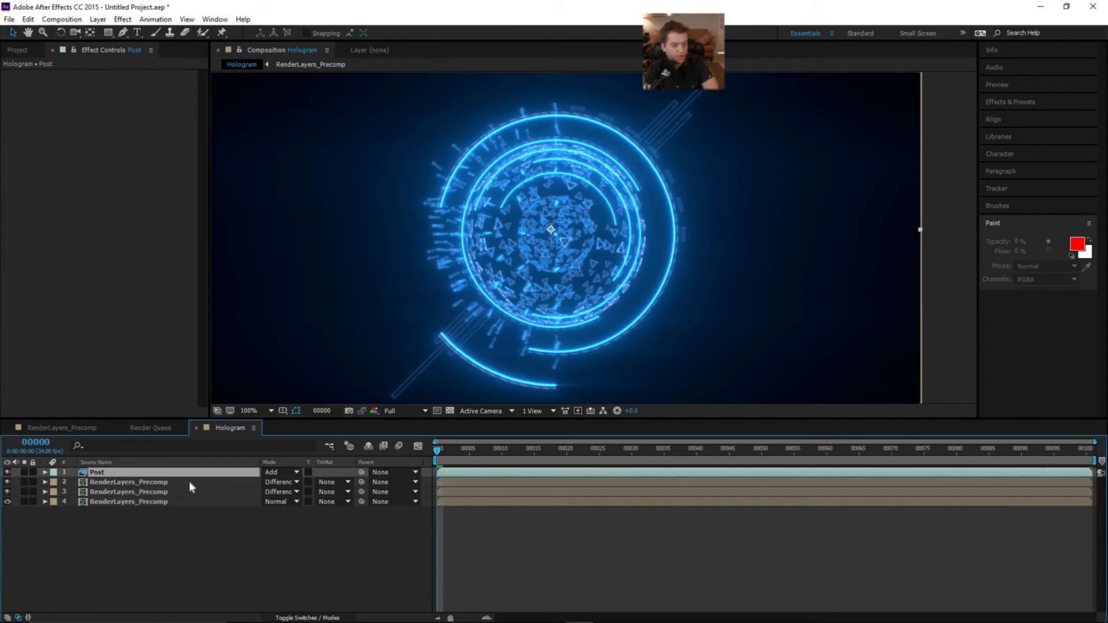
{"action": "scroll", "coordinate": [584, 234], "scroll_direction": "down", "scroll_amount": 2}
{"action": "scroll", "coordinate": [584, 235], "scroll_direction": "up", "scroll_amount": 2}
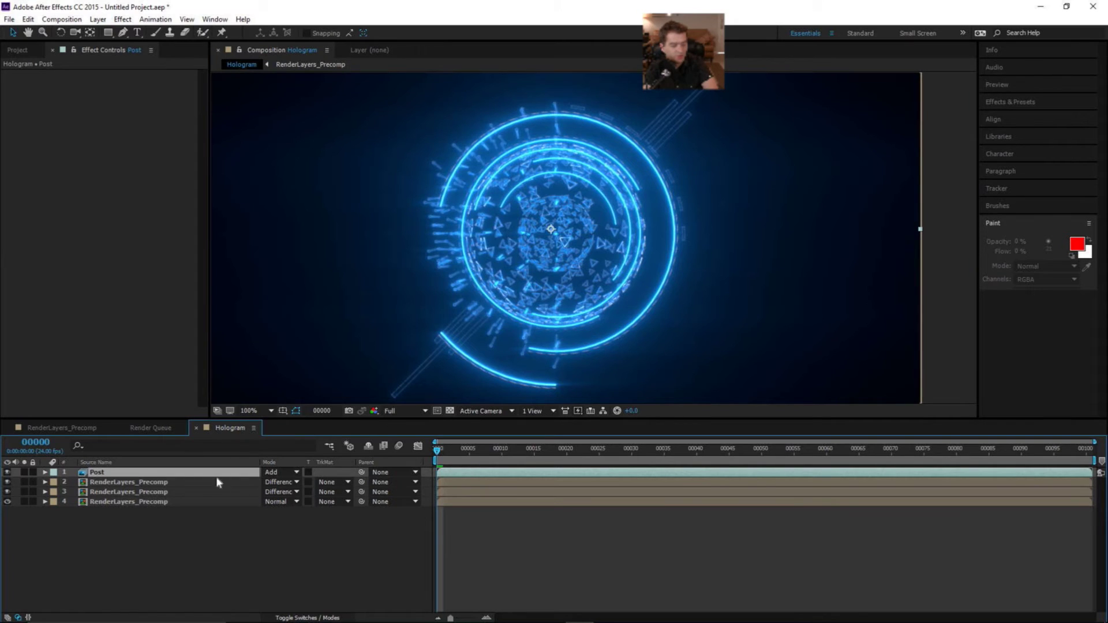
{"action": "left_click", "coordinate": [7, 473]}
{"action": "left_click", "coordinate": [127, 526]}
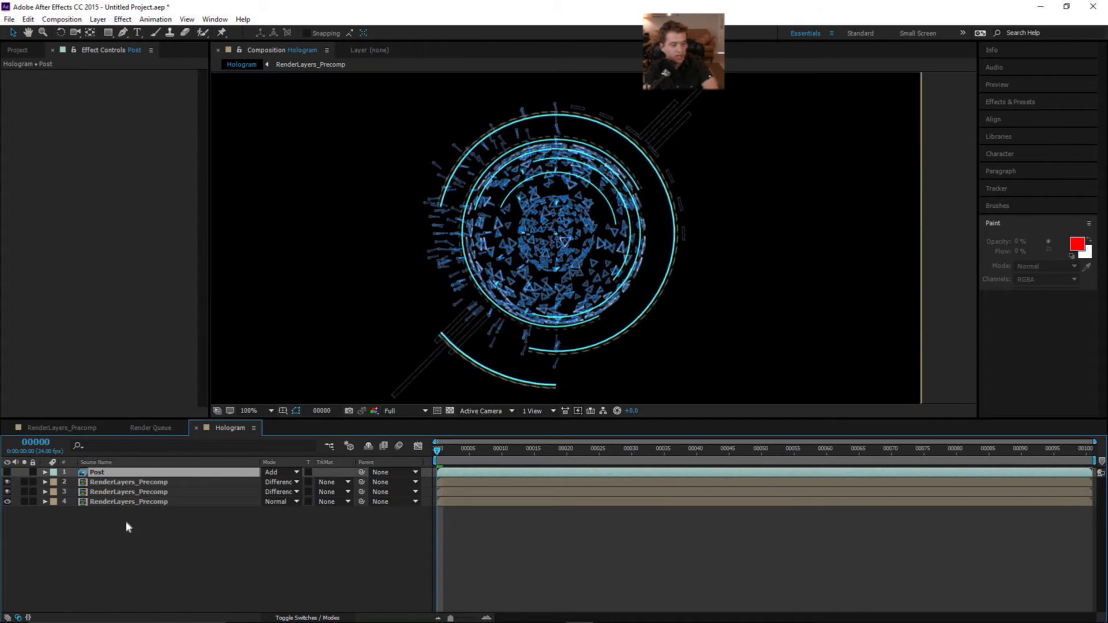
Step: Create a new red (FF0000) solid layer
{"action": "left_click", "coordinate": [98, 19]}
{"action": "mouse_move", "coordinate": [88, 35]}
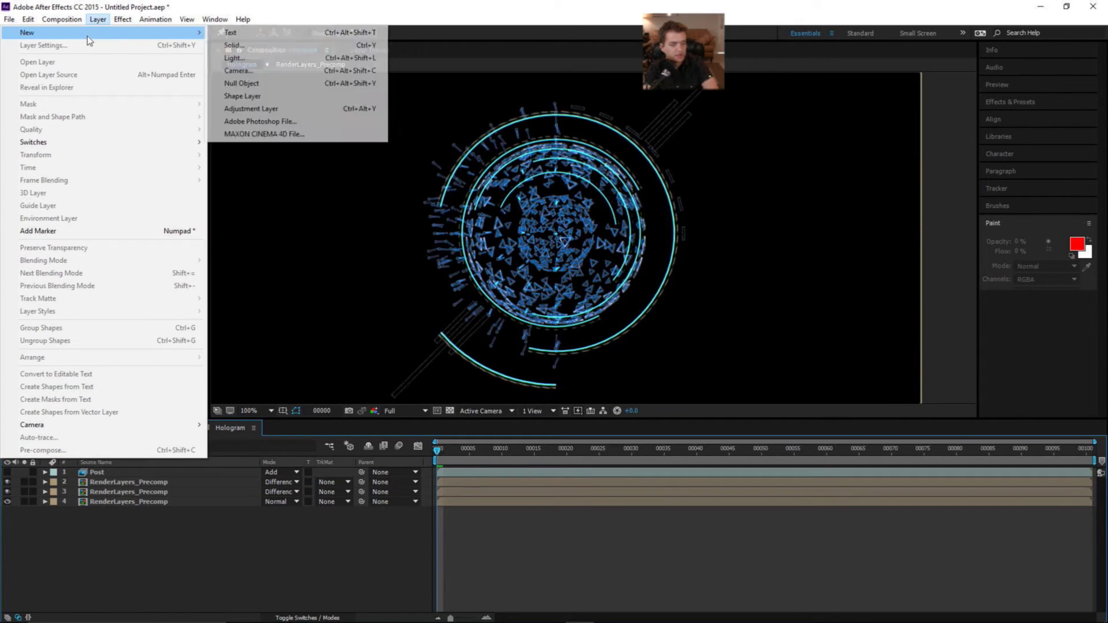
{"action": "left_click", "coordinate": [308, 49]}
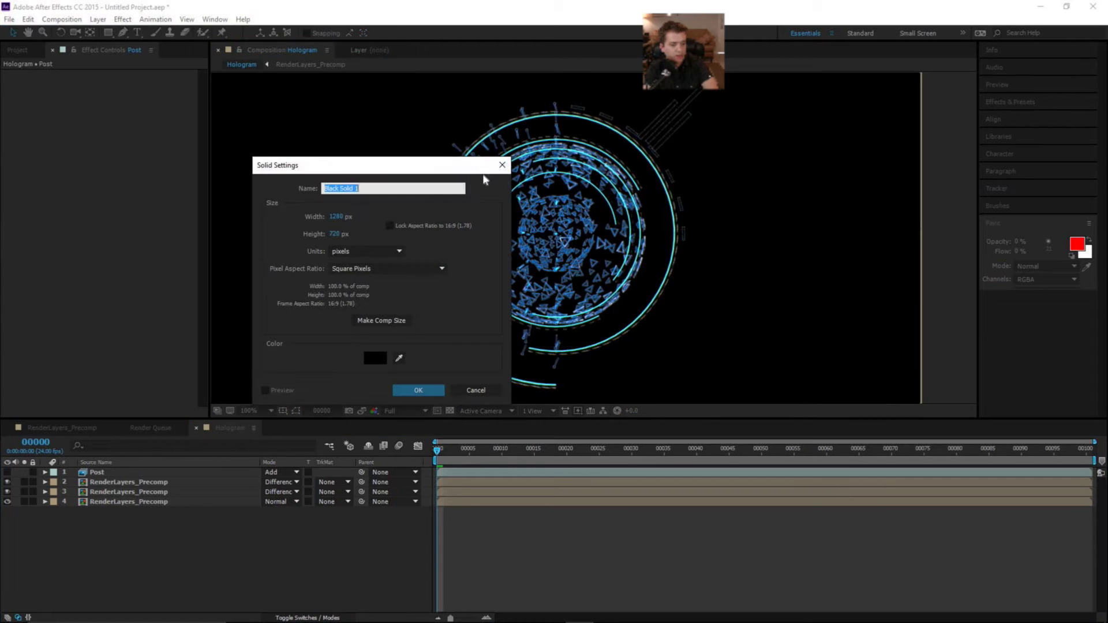
{"action": "left_click", "coordinate": [374, 356]}
{"action": "type", "text": "FF0000"}
{"action": "key", "text": "Return"}
{"action": "left_click", "coordinate": [420, 391]}
Step: Move the red solid to the bottom of the stack and turn the Post layer on
{"action": "left_click_drag", "start_coordinate": [110, 472], "coordinate": [108, 516]}
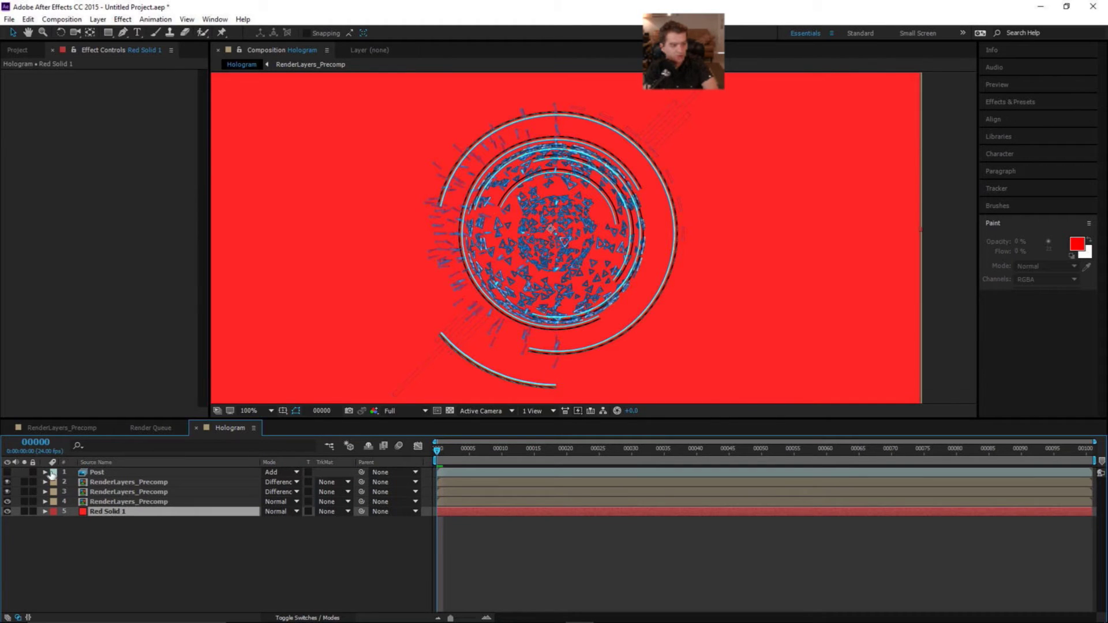
{"action": "left_click", "coordinate": [7, 473]}
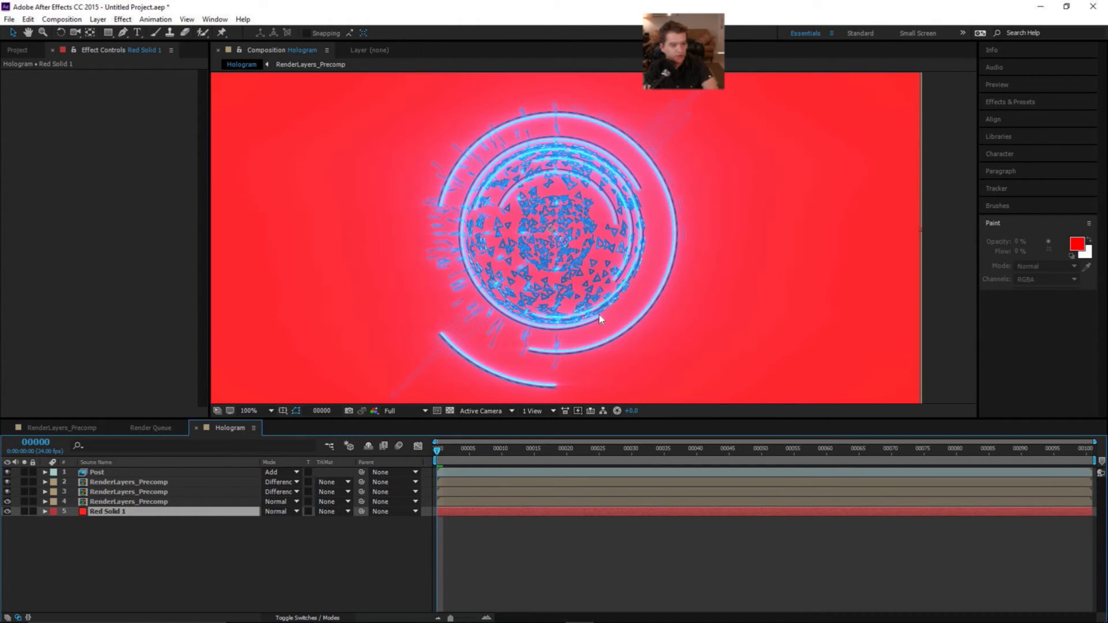
{"action": "scroll", "coordinate": [612, 283], "scroll_direction": "down", "scroll_amount": 2}
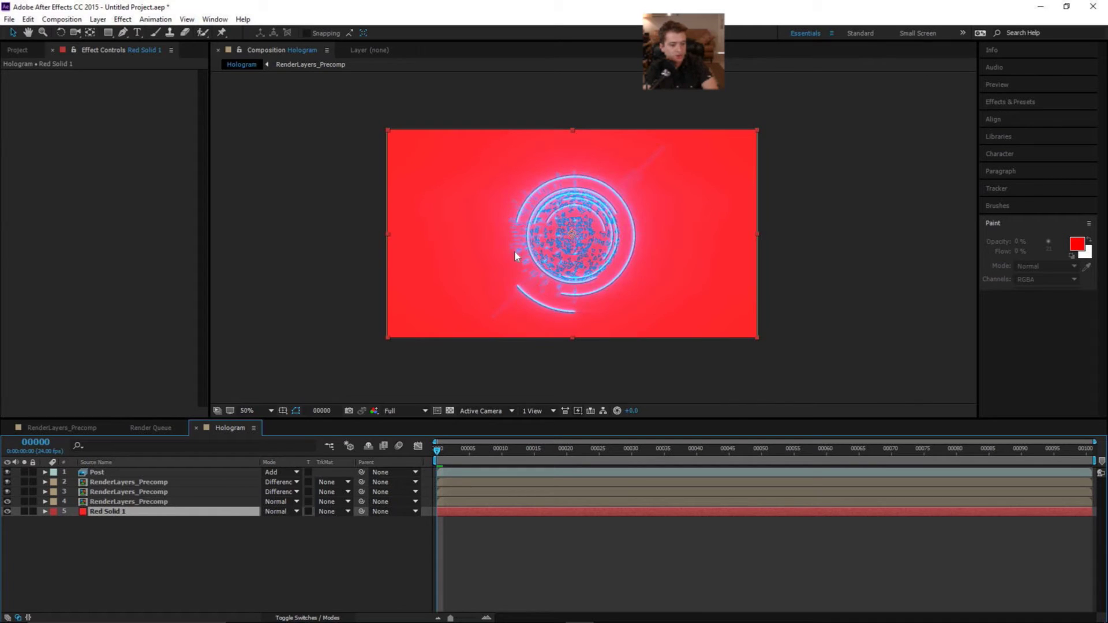
{"action": "scroll", "coordinate": [515, 255], "scroll_direction": "up", "scroll_amount": 2}
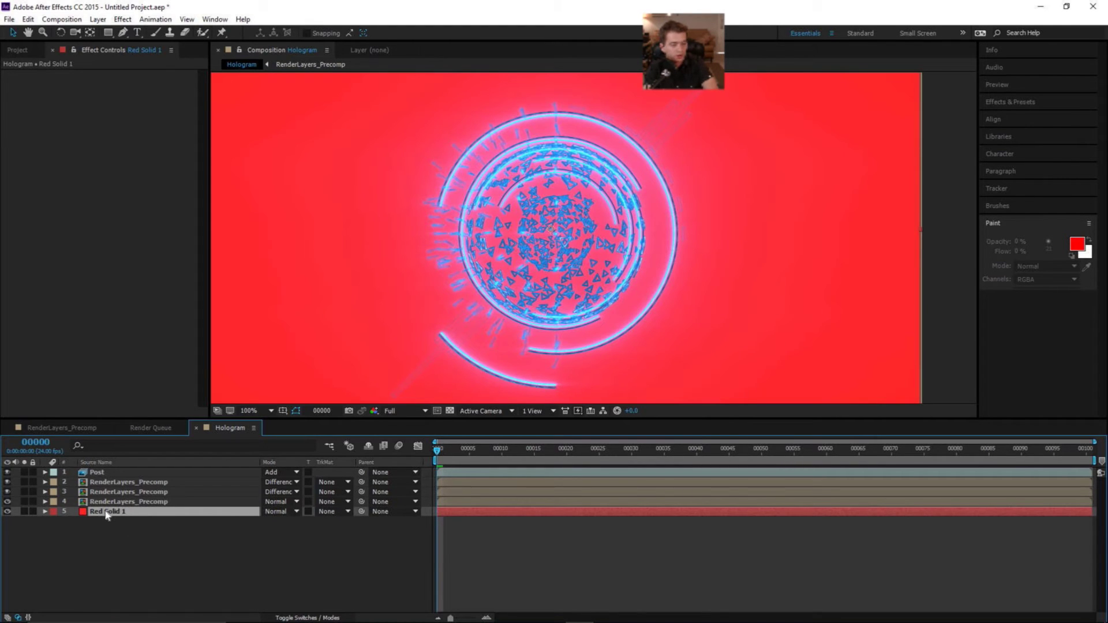
Step: Open the red solid's Solid Settings colour picker
{"action": "left_click", "coordinate": [96, 20]}
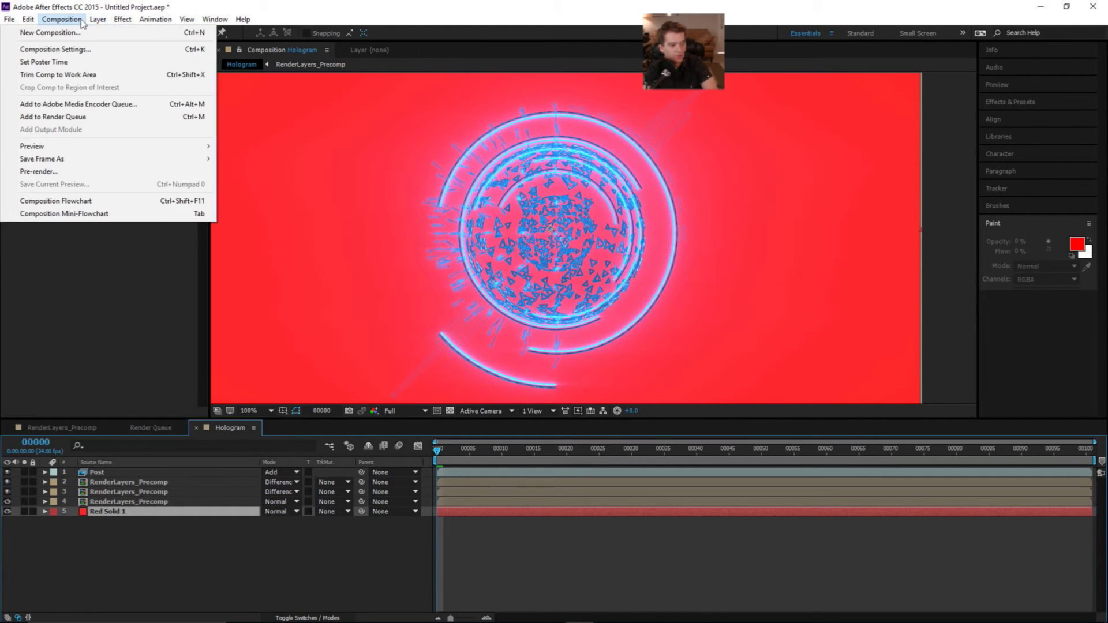
{"action": "left_click", "coordinate": [100, 47]}
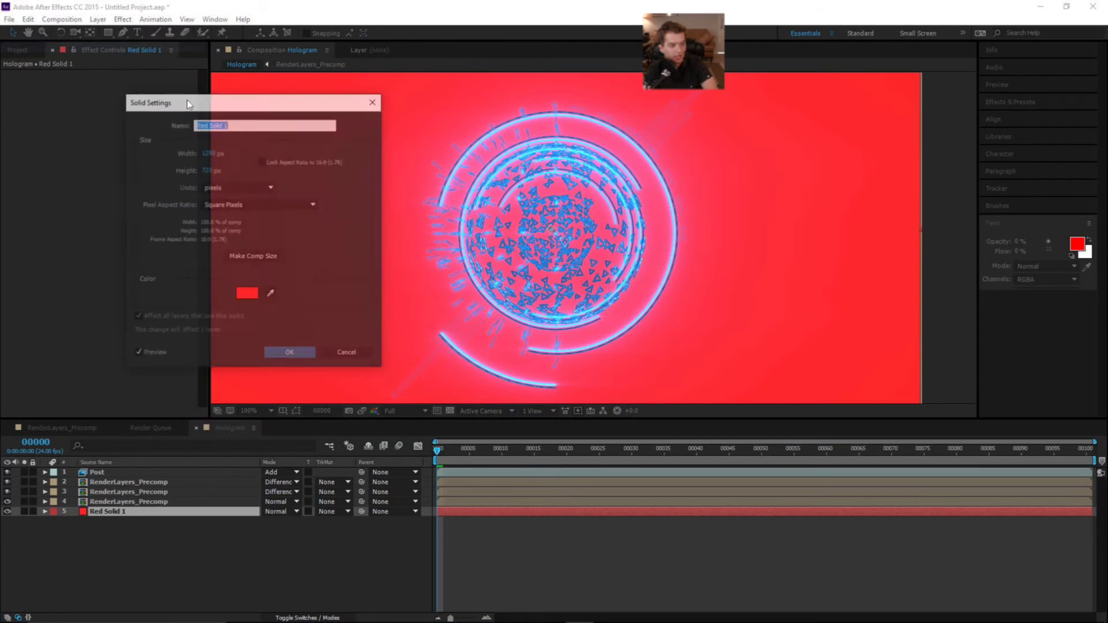
{"action": "left_click", "coordinate": [247, 294]}
Step: Change the solid's colour to black (000000)
{"action": "type", "text": "000000"}
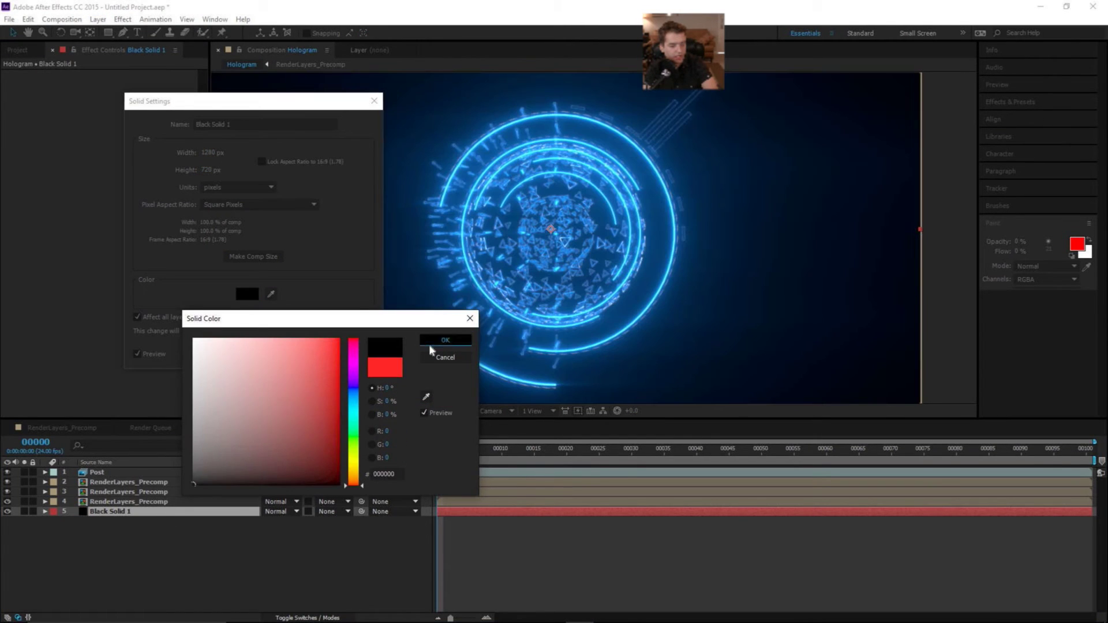
{"action": "left_click", "coordinate": [429, 344]}
{"action": "left_click", "coordinate": [296, 354]}
Step: Add a Radial Ramp Gradient Ramp with swapped colours and a wider End of Ramp
{"action": "left_click", "coordinate": [129, 21]}
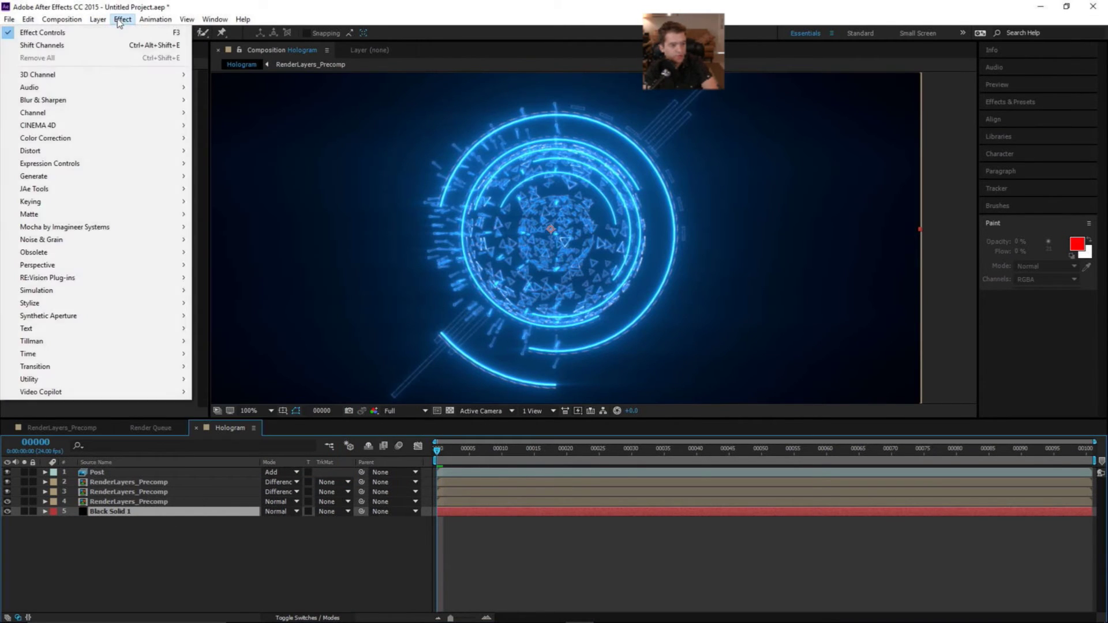
{"action": "mouse_move", "coordinate": [114, 181]}
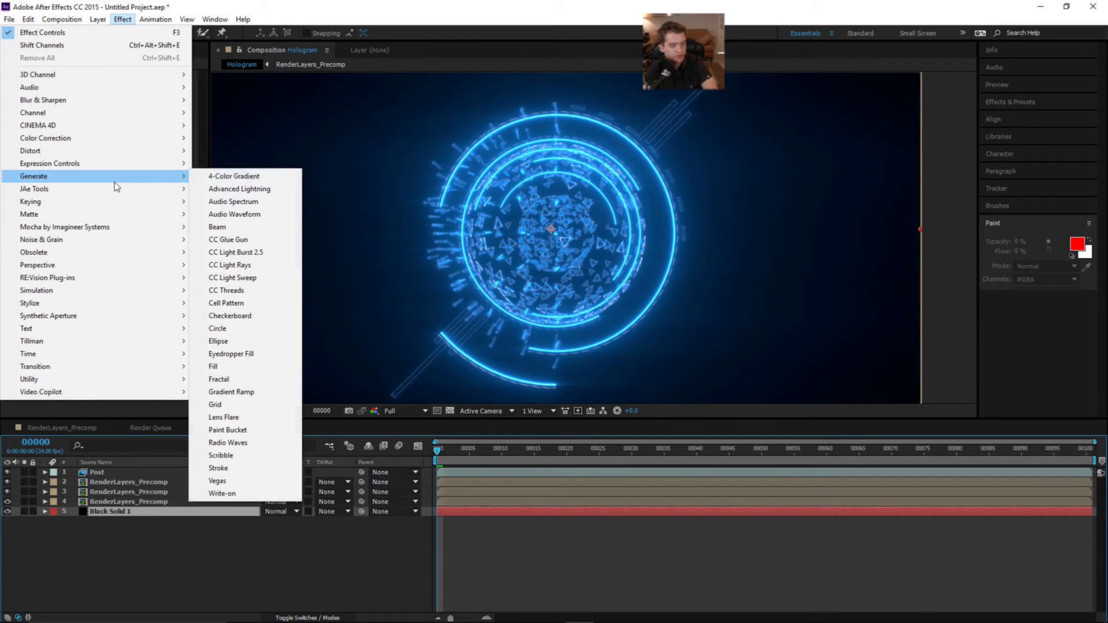
{"action": "left_click", "coordinate": [243, 392]}
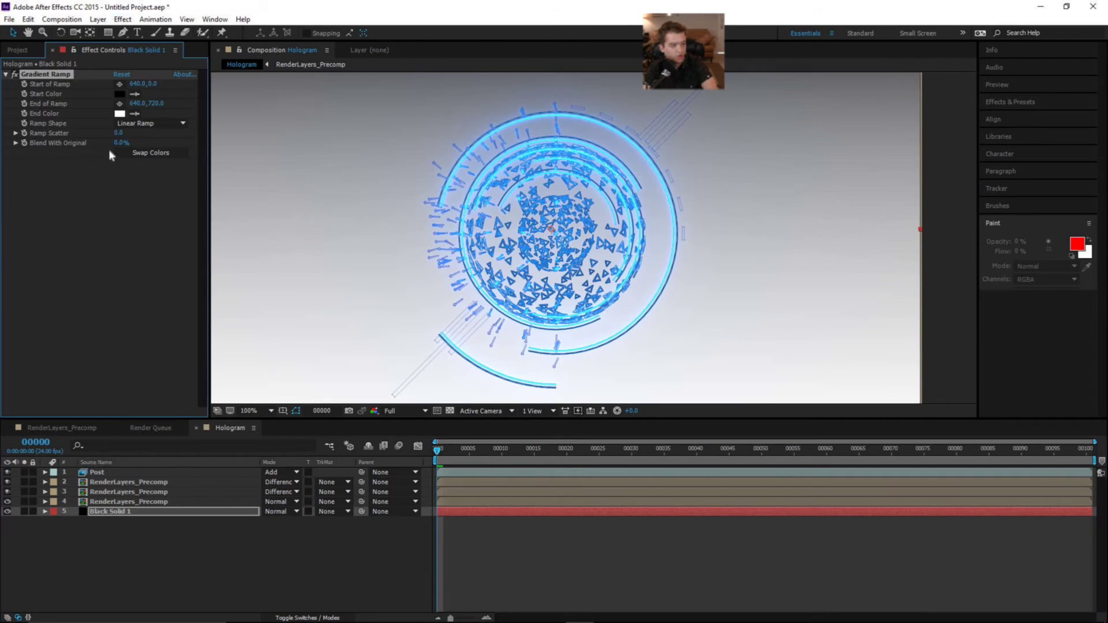
{"action": "left_click", "coordinate": [150, 126]}
{"action": "left_click", "coordinate": [151, 149]}
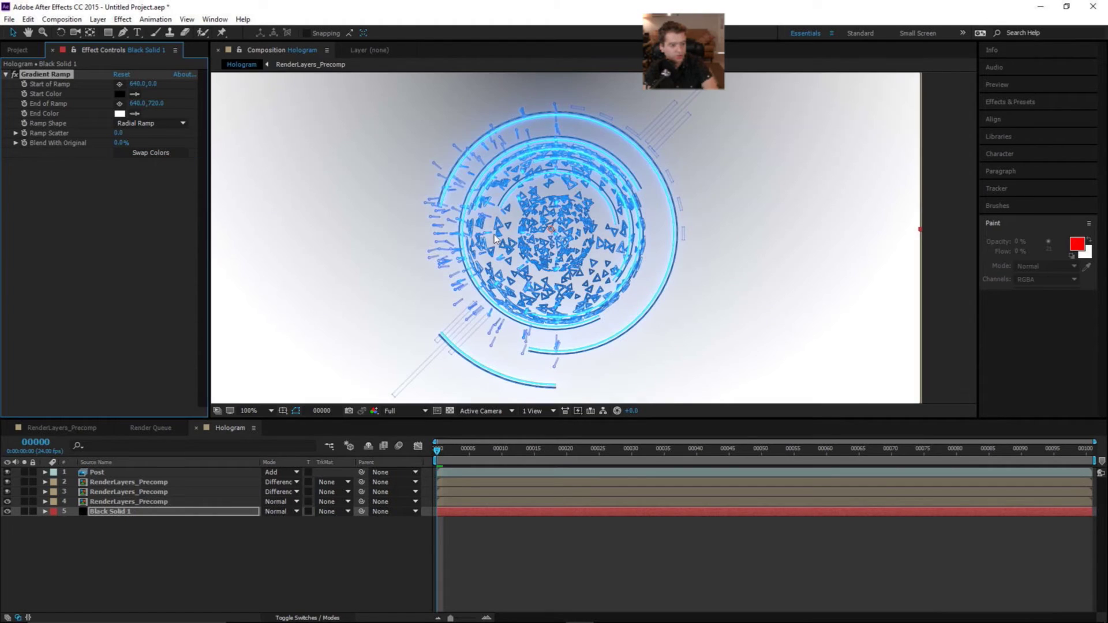
{"action": "key", "text": "comma"}
{"action": "key", "text": "comma"}
{"action": "left_click", "coordinate": [164, 156]}
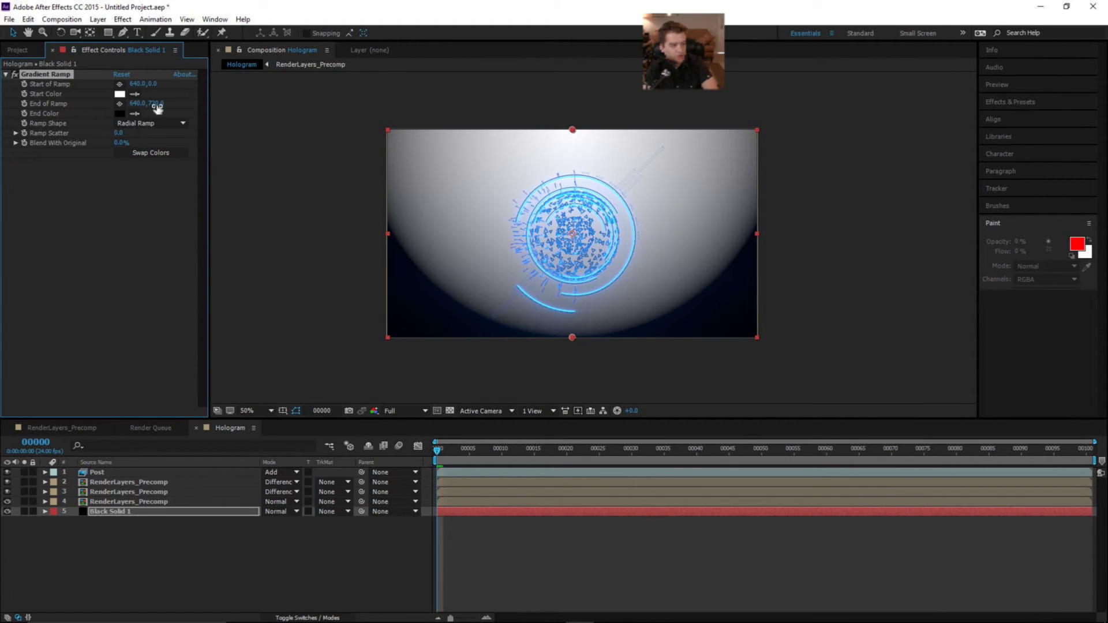
{"action": "left_click_drag", "start_coordinate": [156, 105], "coordinate": [292, 137]}
Step: Darken the ramp's Start Color to near black and push End of Ramp to 640, 1150
{"action": "left_click", "coordinate": [120, 93]}
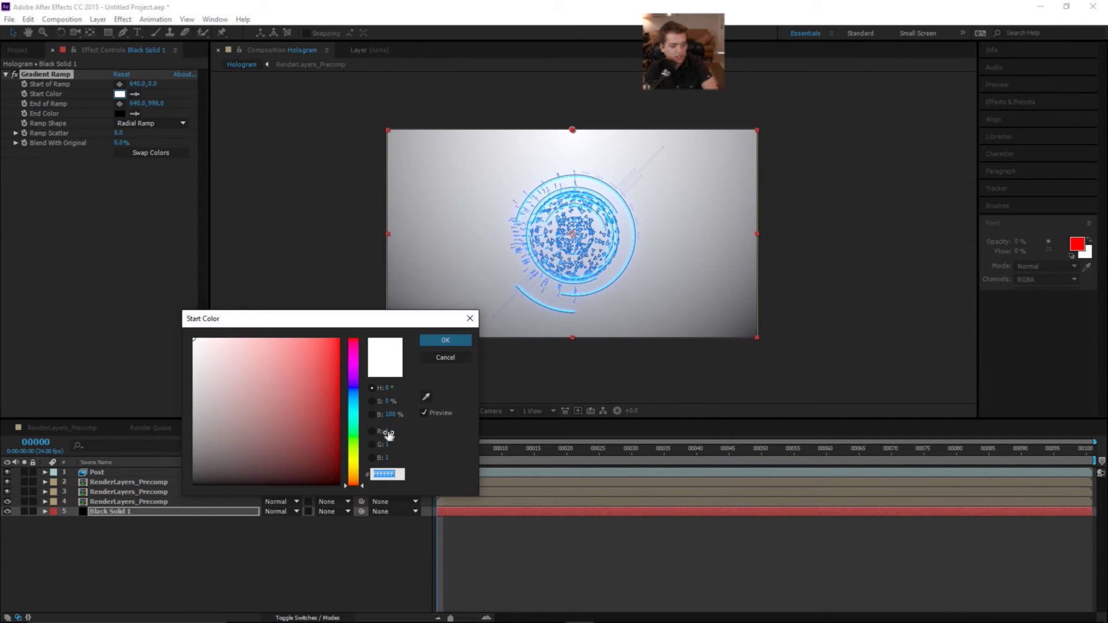
{"action": "left_click_drag", "start_coordinate": [390, 419], "coordinate": [335, 413]}
{"action": "left_click", "coordinate": [445, 340]}
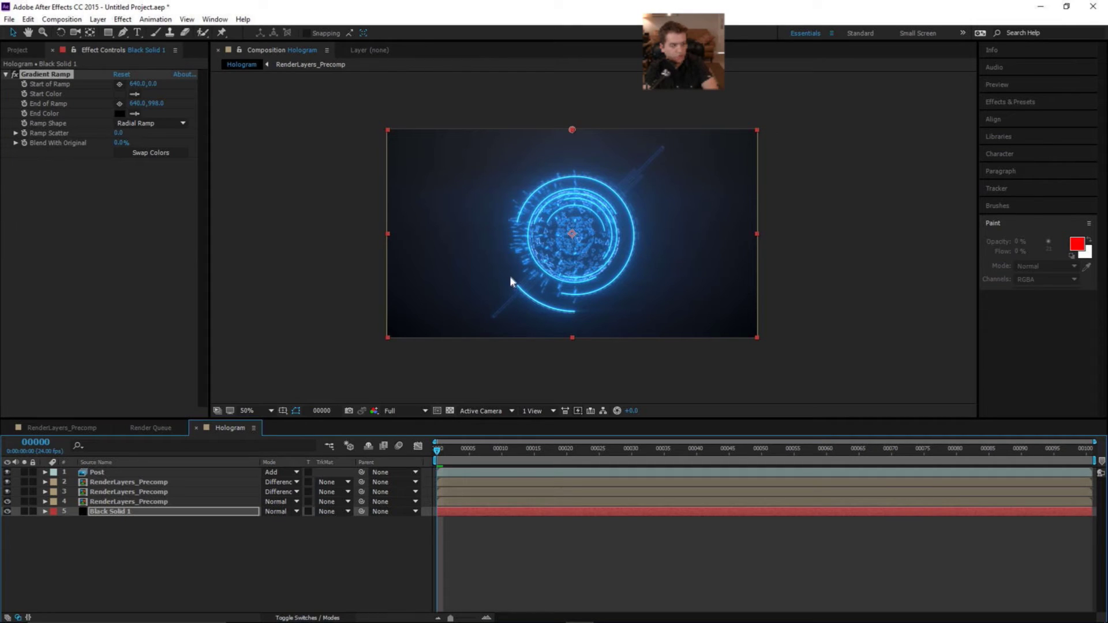
{"action": "left_click_drag", "start_coordinate": [155, 103], "coordinate": [203, 110]}
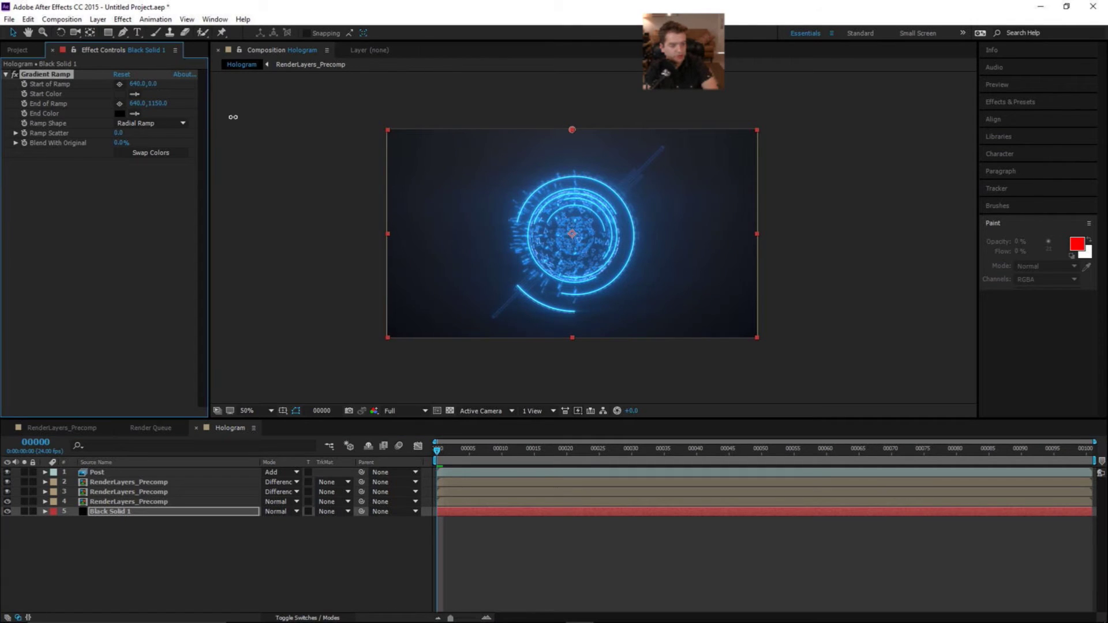
{"action": "left_click", "coordinate": [253, 411]}
{"action": "left_click", "coordinate": [254, 324]}
{"action": "left_click", "coordinate": [158, 592]}
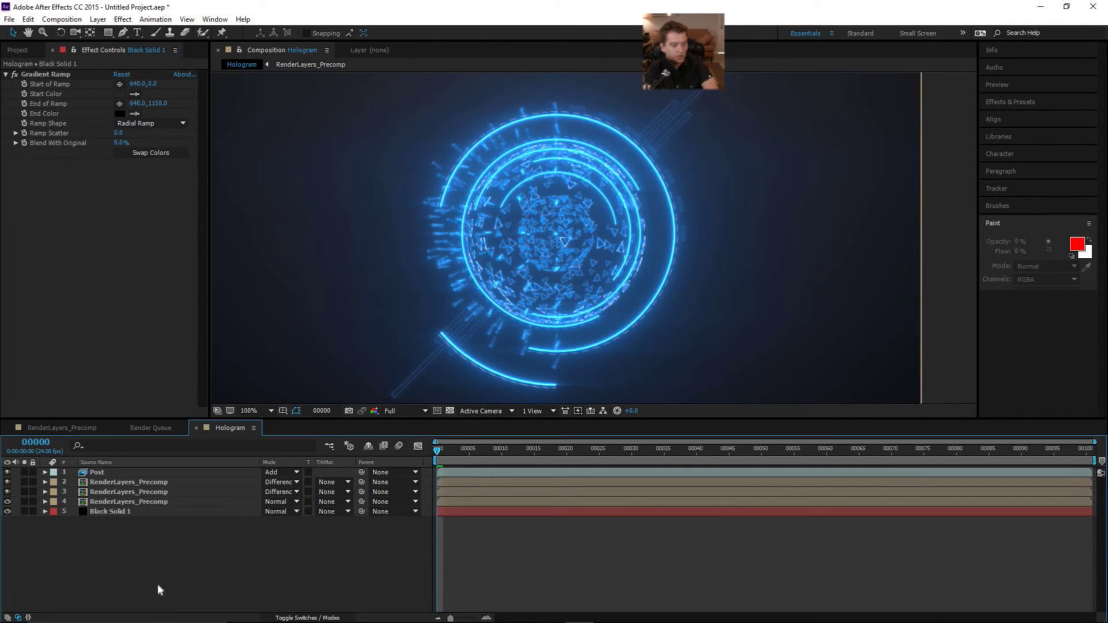
Step: Create a new solid layer named 'Vignette'
{"action": "left_click", "coordinate": [97, 19]}
{"action": "mouse_move", "coordinate": [92, 36]}
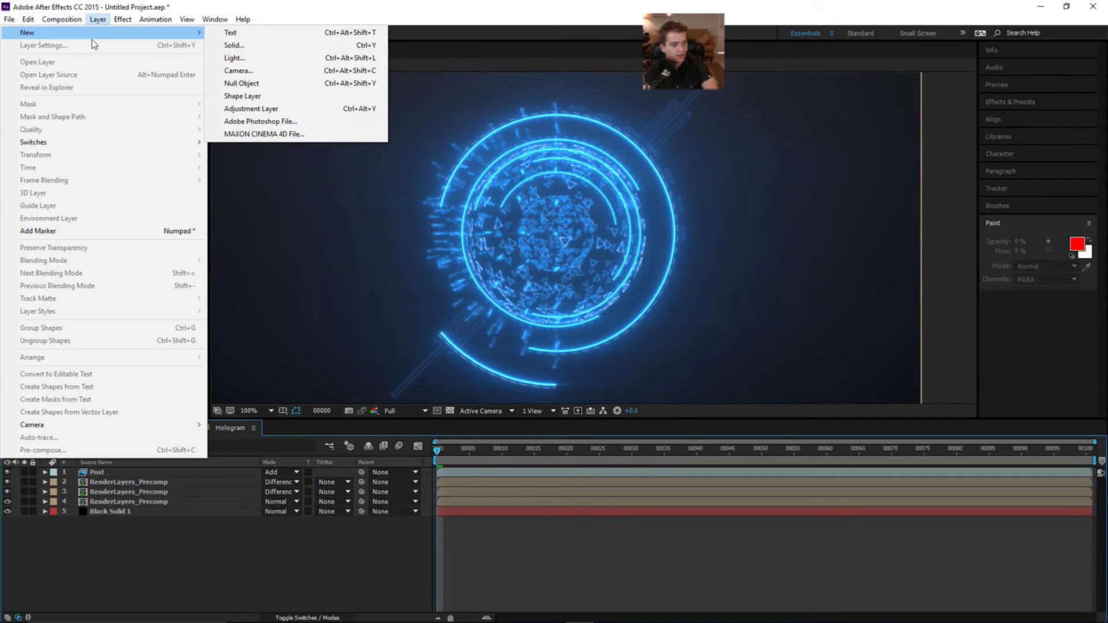
{"action": "left_click", "coordinate": [234, 45]}
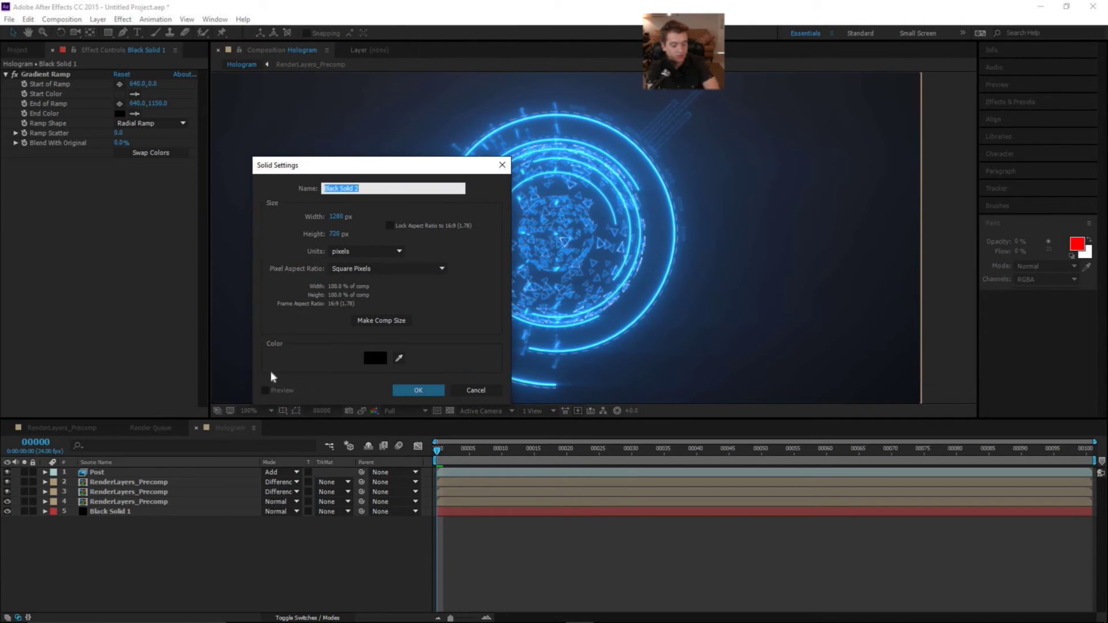
{"action": "type", "text": "V"}
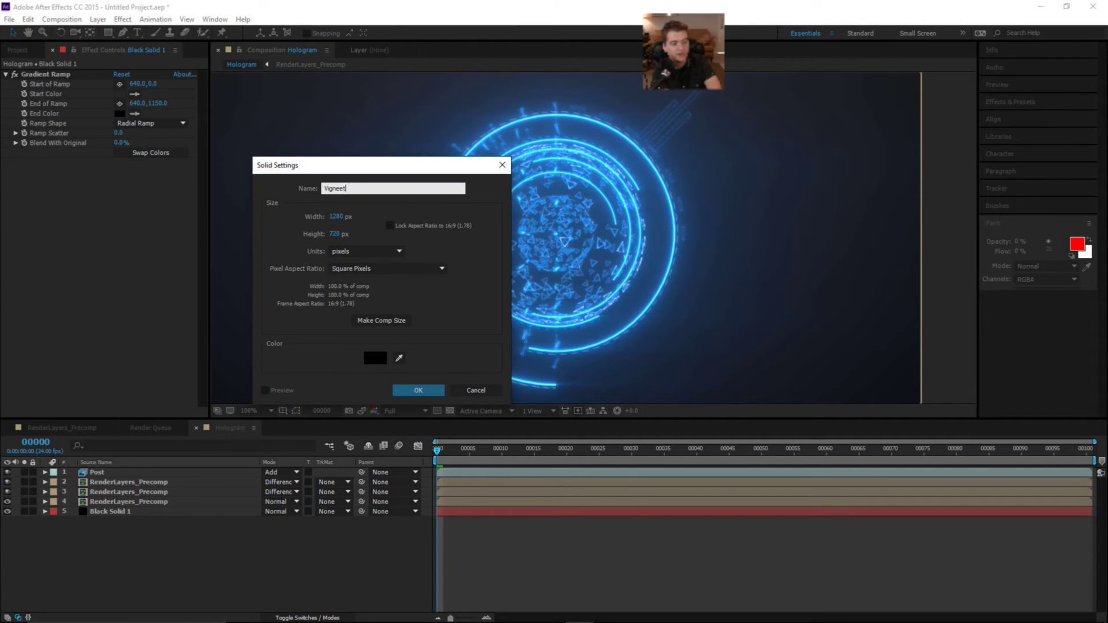
{"action": "type", "text": "ignette"}
{"action": "key", "text": "Return"}
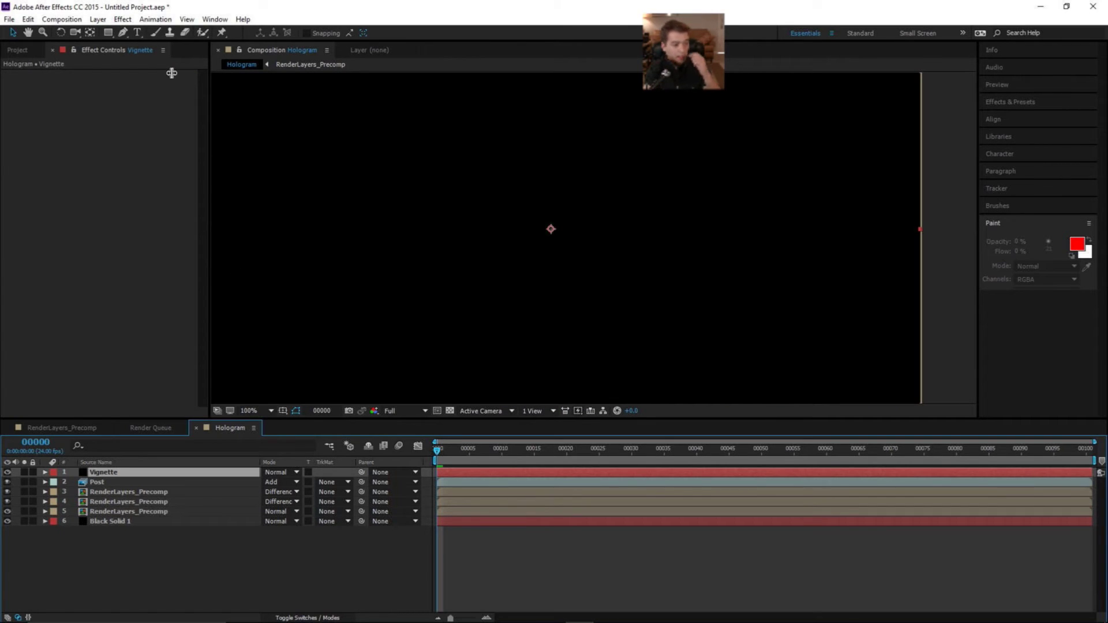
Step: Add a full-layer ellipse mask set to Subtract with a heavy 408 px feather
{"action": "left_click_drag", "start_coordinate": [108, 37], "coordinate": [140, 64]}
{"action": "double_click", "coordinate": [108, 34]}
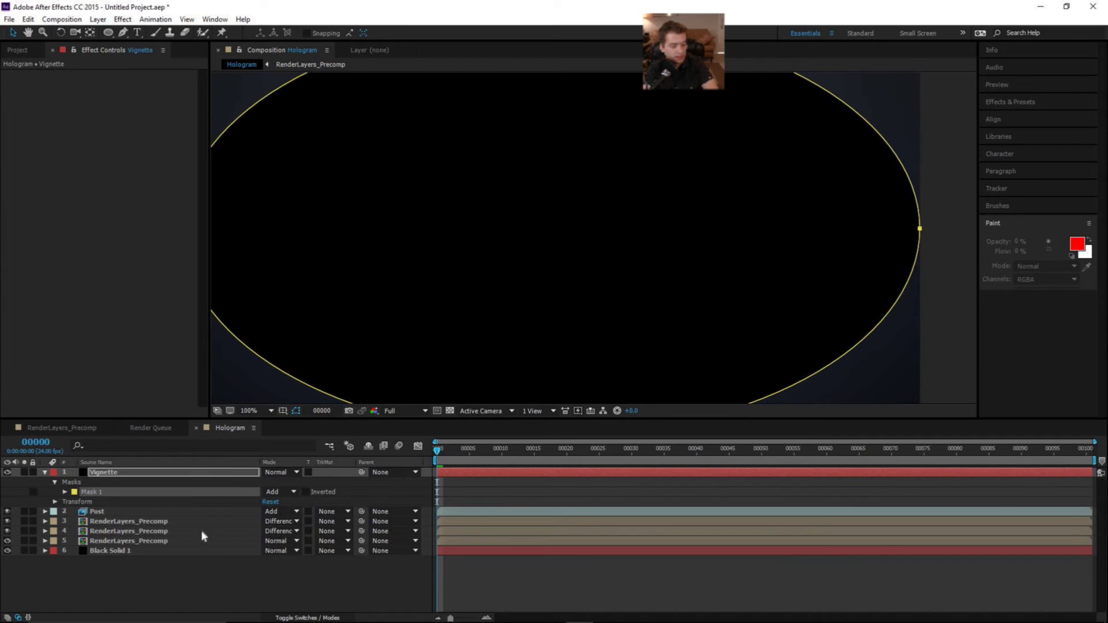
{"action": "left_click", "coordinate": [279, 492]}
{"action": "left_click", "coordinate": [280, 522]}
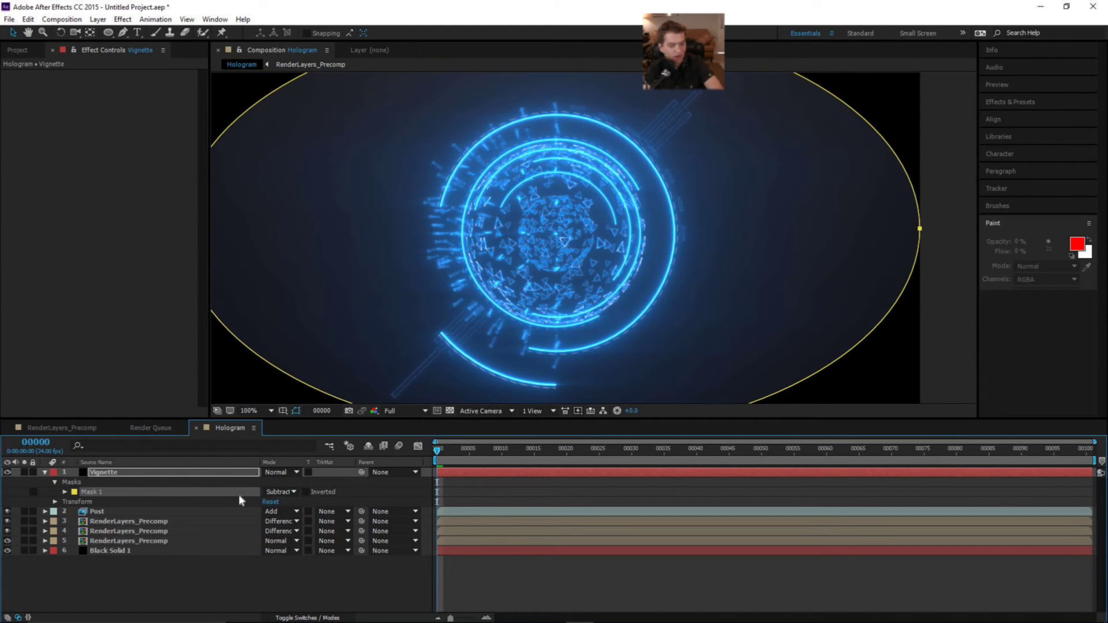
{"action": "key", "text": "m"}
{"action": "key", "text": "m"}
{"action": "key", "text": "m"}
{"action": "key", "text": "m"}
{"action": "key", "text": "m"}
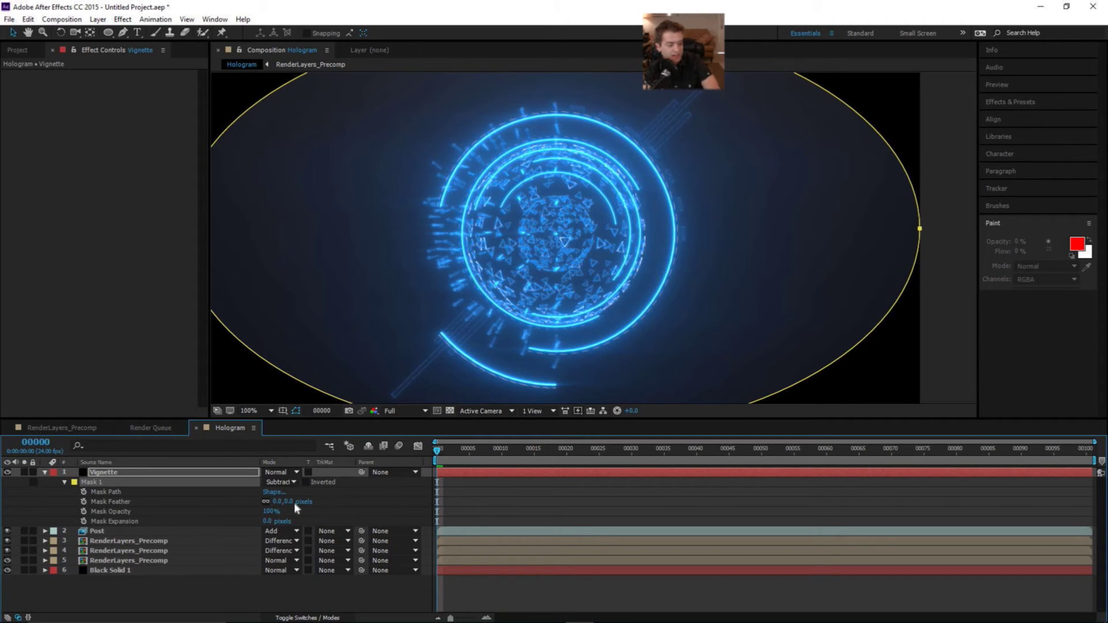
{"action": "left_click_drag", "start_coordinate": [293, 502], "coordinate": [533, 507]}
Step: Set the Vignette layer's opacity to 35%
{"action": "left_click", "coordinate": [344, 587]}
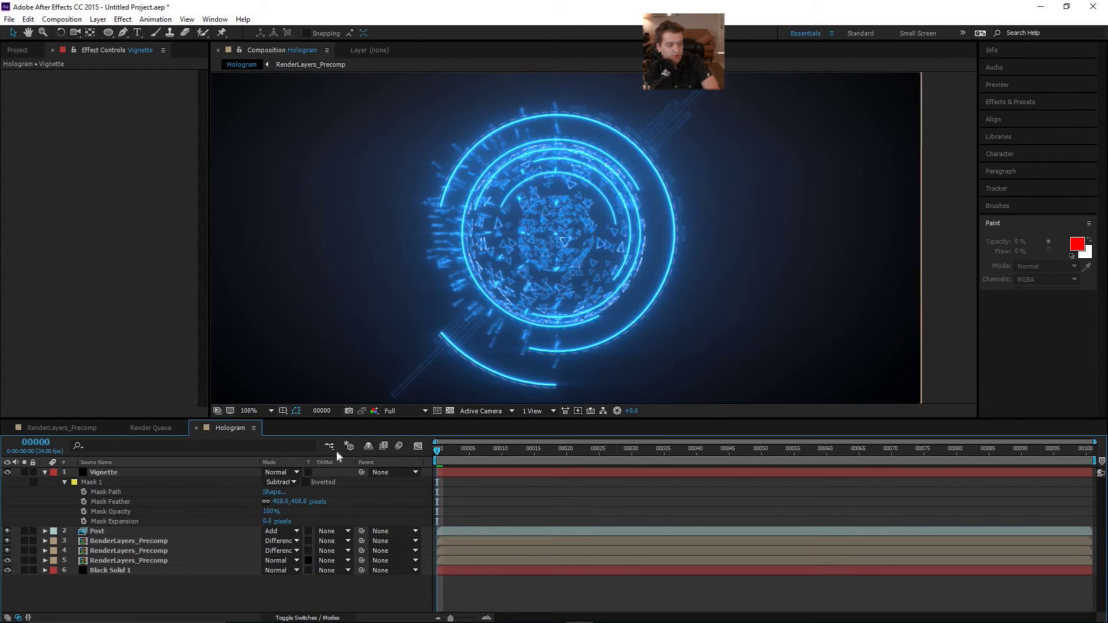
{"action": "left_click", "coordinate": [189, 473]}
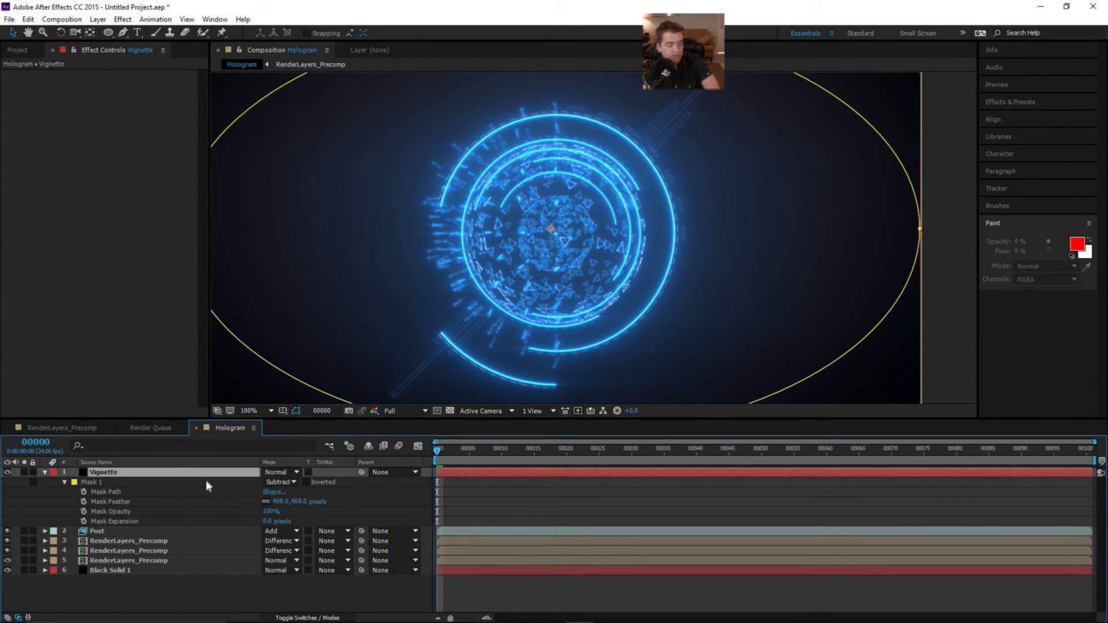
{"action": "key", "text": "t"}
{"action": "left_click", "coordinate": [267, 482]}
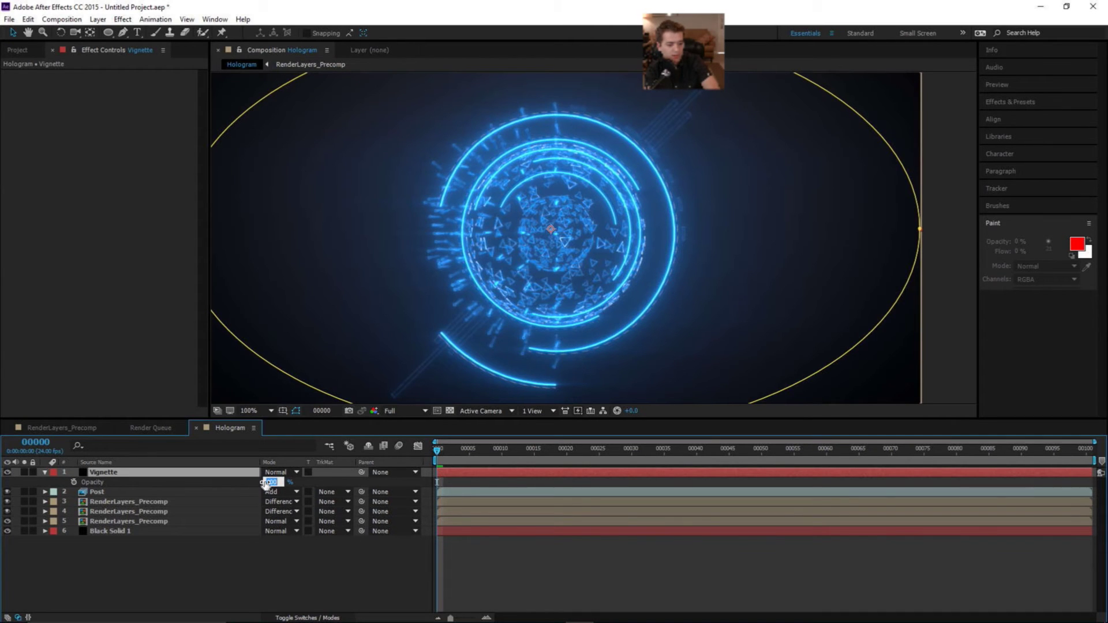
{"action": "type", "text": "35"}
{"action": "key", "text": "Return"}
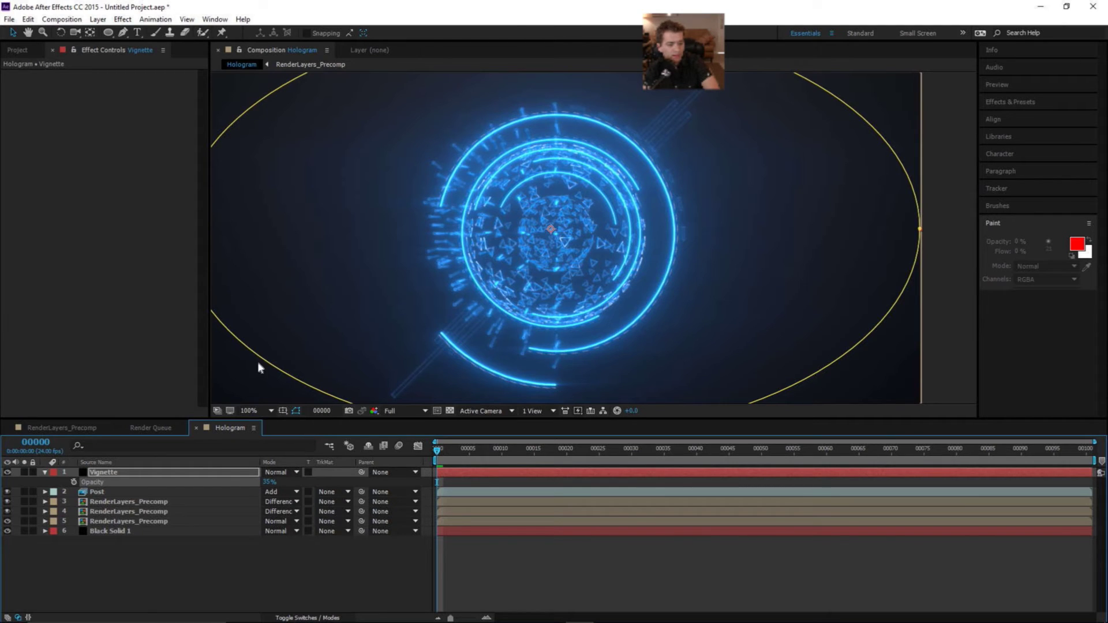
Step: Hide the mask outlines and check the vignette at a later frame
{"action": "left_click", "coordinate": [296, 411]}
{"action": "scroll", "coordinate": [536, 324], "scroll_direction": "down", "scroll_amount": 3}
{"action": "scroll", "coordinate": [536, 325], "scroll_direction": "up", "scroll_amount": 3}
{"action": "scroll", "coordinate": [474, 211], "scroll_direction": "up", "scroll_amount": 3}
{"action": "scroll", "coordinate": [527, 195], "scroll_direction": "down", "scroll_amount": 3}
{"action": "left_click_drag", "start_coordinate": [440, 458], "coordinate": [399, 468]}
{"action": "left_click", "coordinate": [552, 370]}
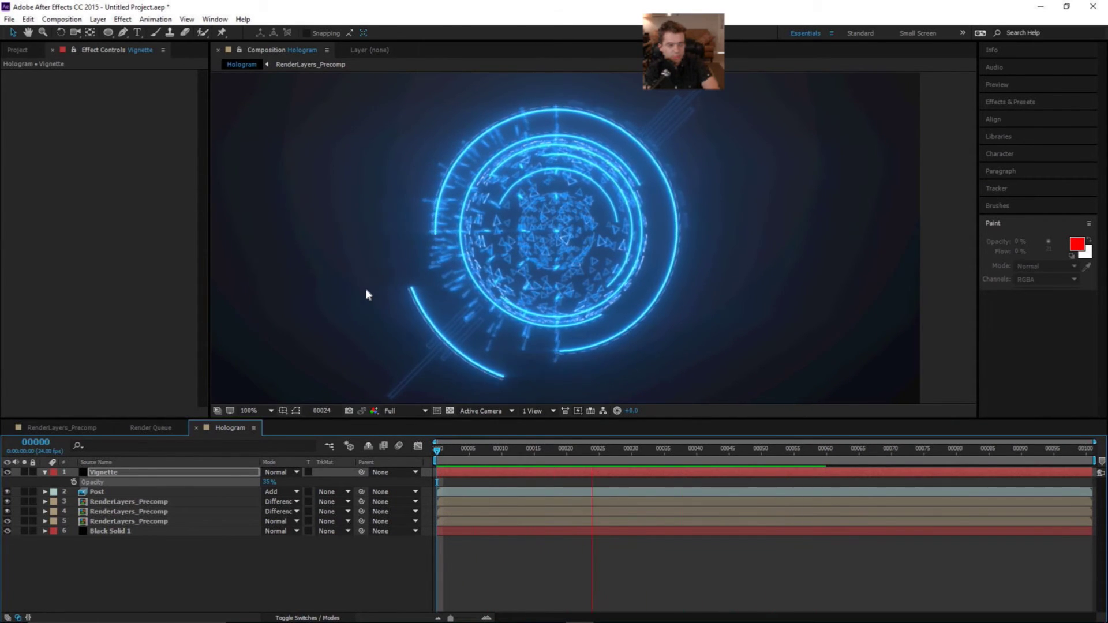
Step: Collapse the Vignette layer and add a new adjustment layer renamed RSMB
{"action": "left_click", "coordinate": [182, 577]}
{"action": "left_click", "coordinate": [45, 472]}
{"action": "left_click", "coordinate": [97, 19]}
{"action": "mouse_move", "coordinate": [92, 33]}
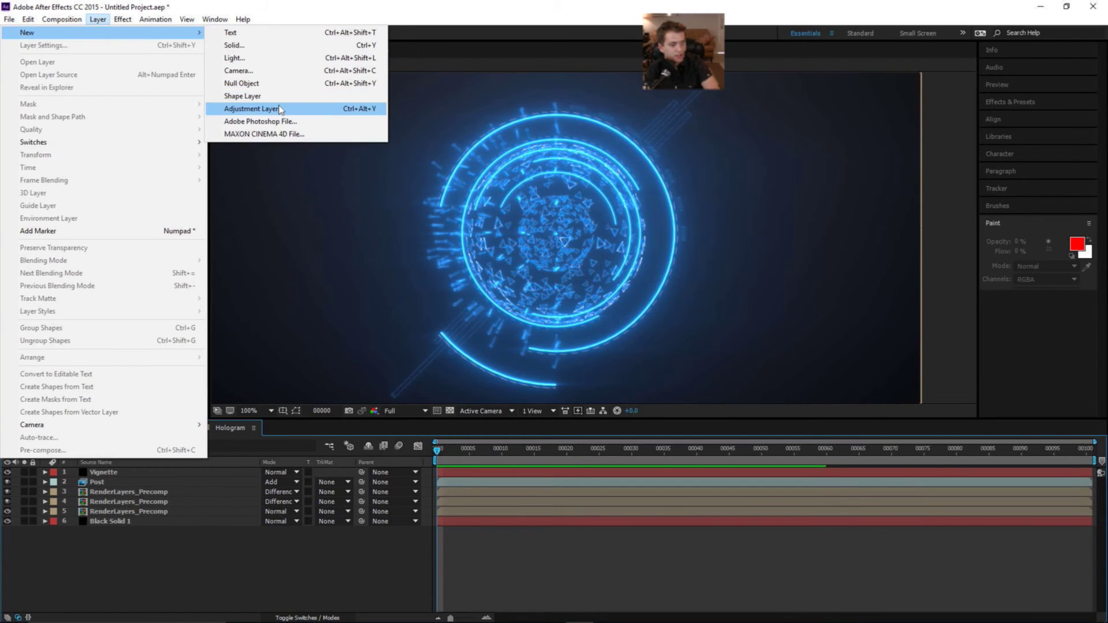
{"action": "left_click", "coordinate": [251, 109]}
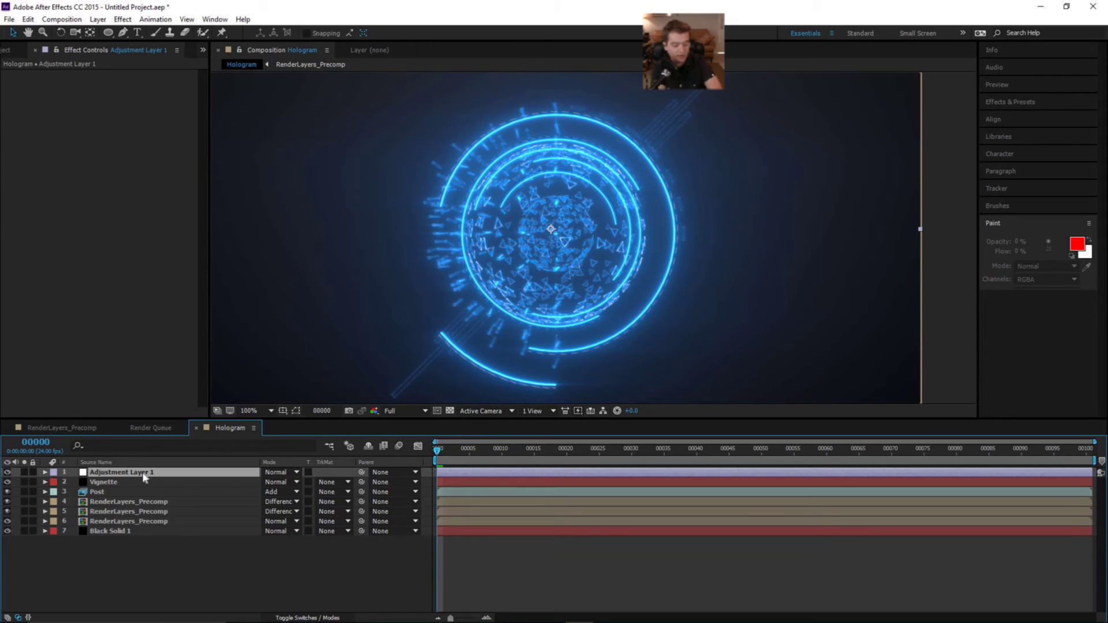
{"action": "key", "text": "Return"}
{"action": "type", "text": "RSMB"}
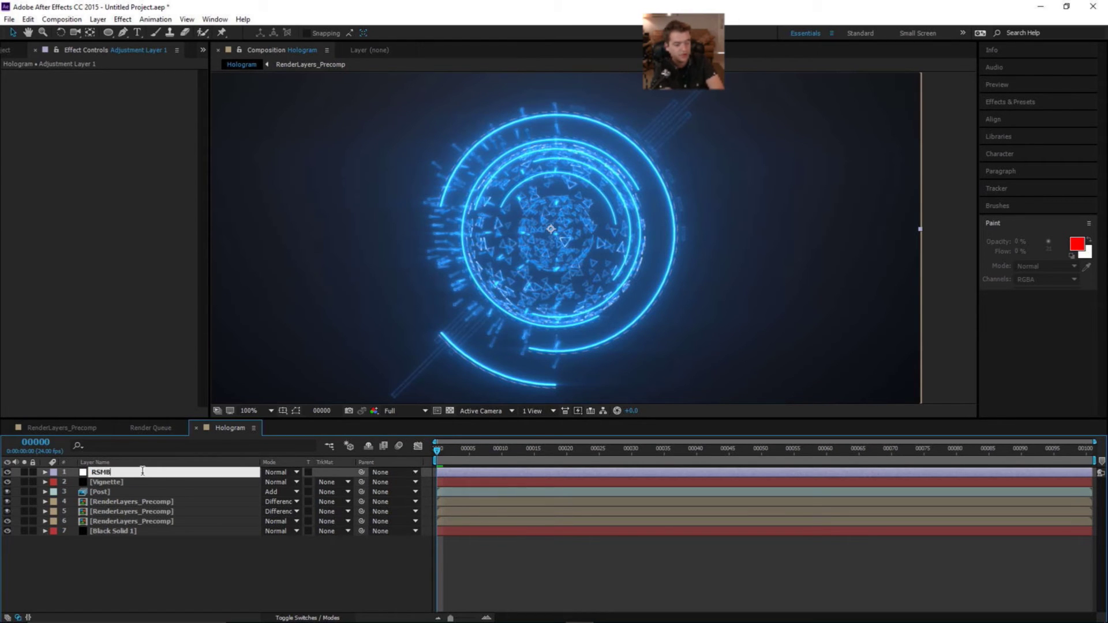
{"action": "key", "text": "Return"}
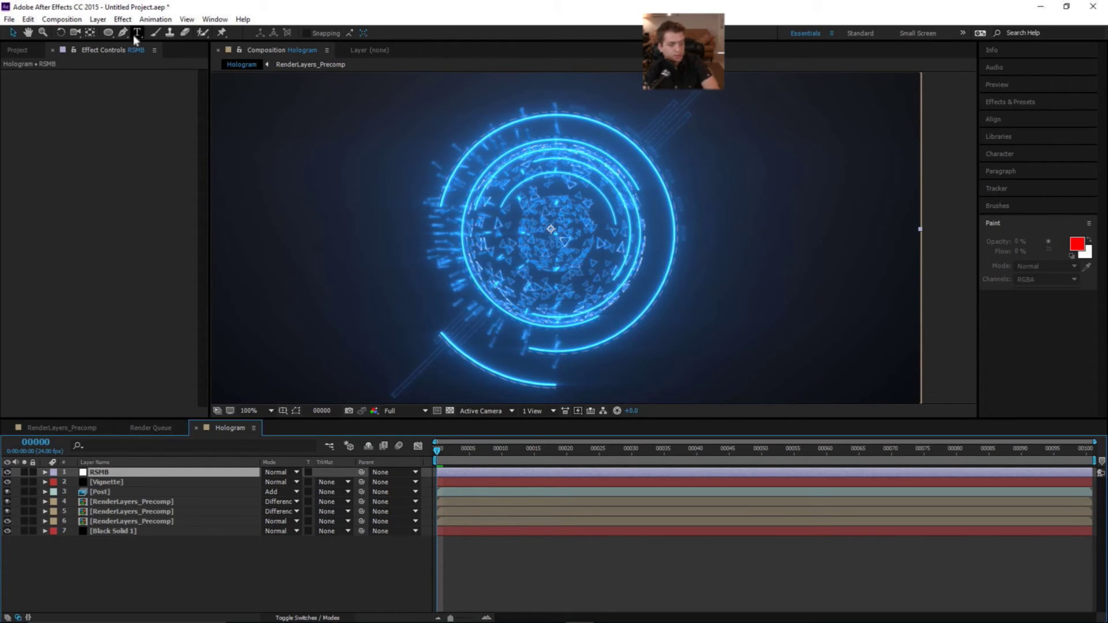
Step: Apply the RE:Vision RSMB Pro Vectors effect to the RSMB layer
{"action": "left_click", "coordinate": [122, 19]}
{"action": "mouse_move", "coordinate": [81, 283]}
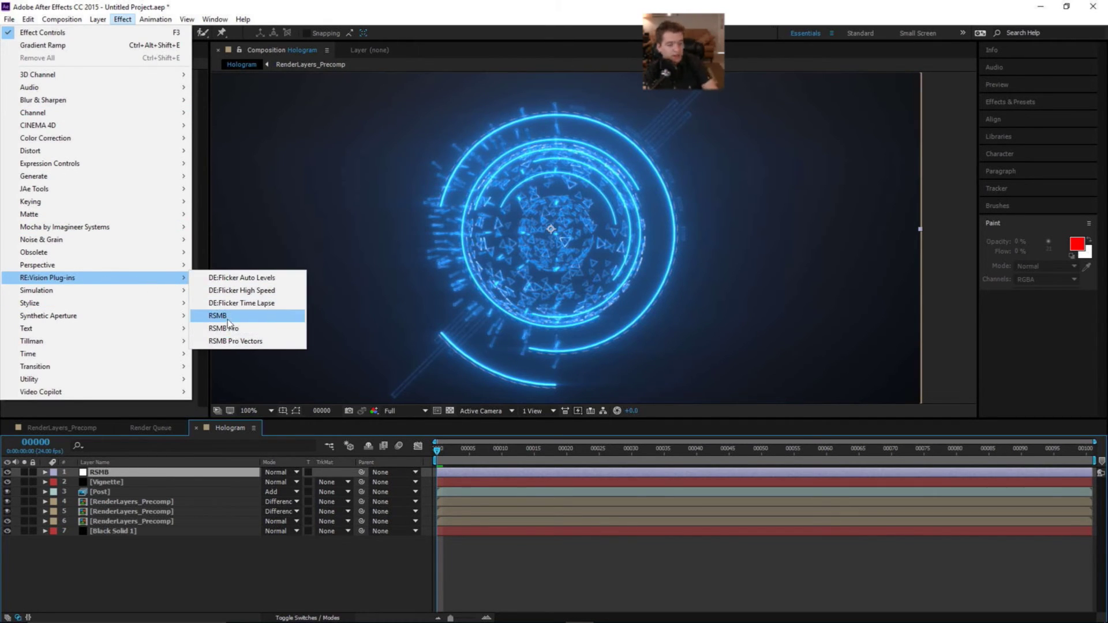
{"action": "left_click", "coordinate": [251, 341]}
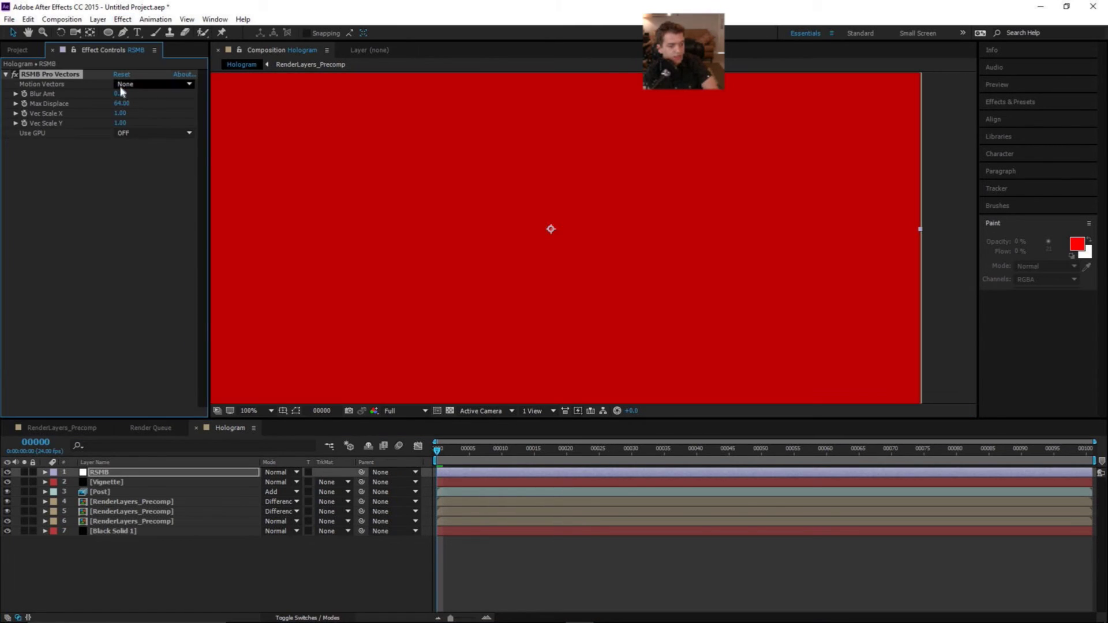
Step: Bring the MotionVectors layer from RenderLayers_Precomp into the Hologram comp
{"action": "left_click", "coordinate": [144, 430]}
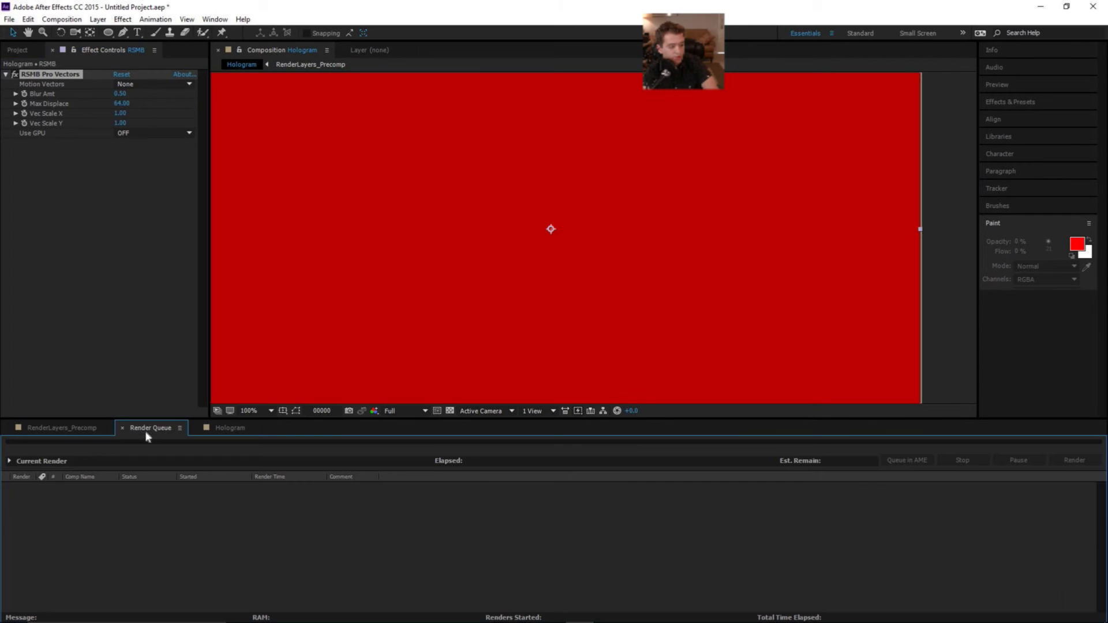
{"action": "left_click_drag", "start_coordinate": [74, 430], "coordinate": [186, 434]}
{"action": "left_click", "coordinate": [137, 493]}
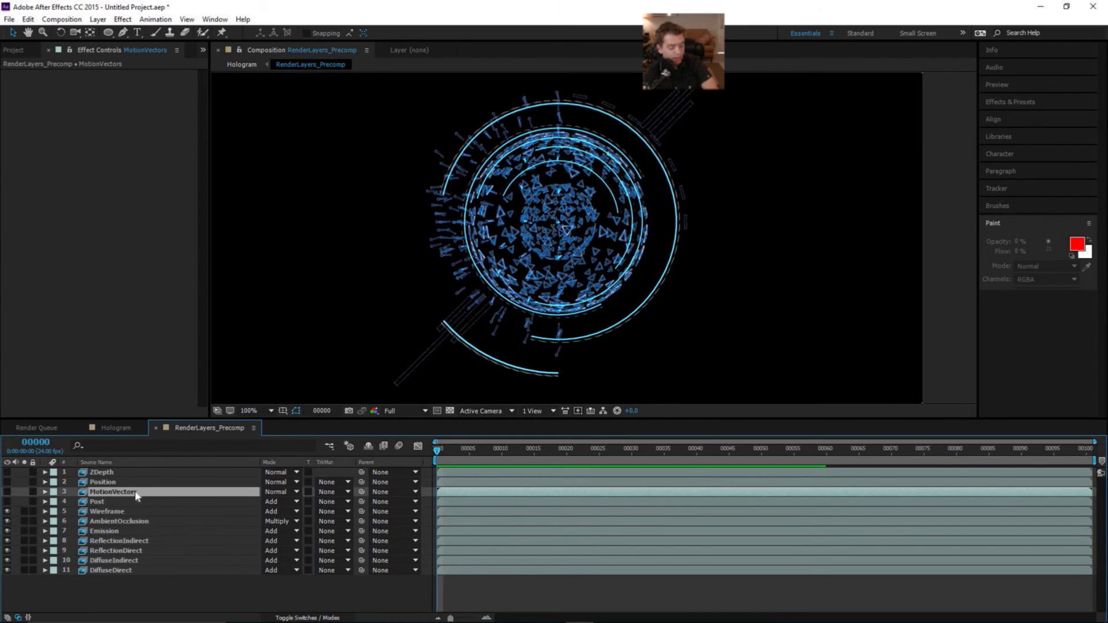
{"action": "left_click", "coordinate": [116, 429]}
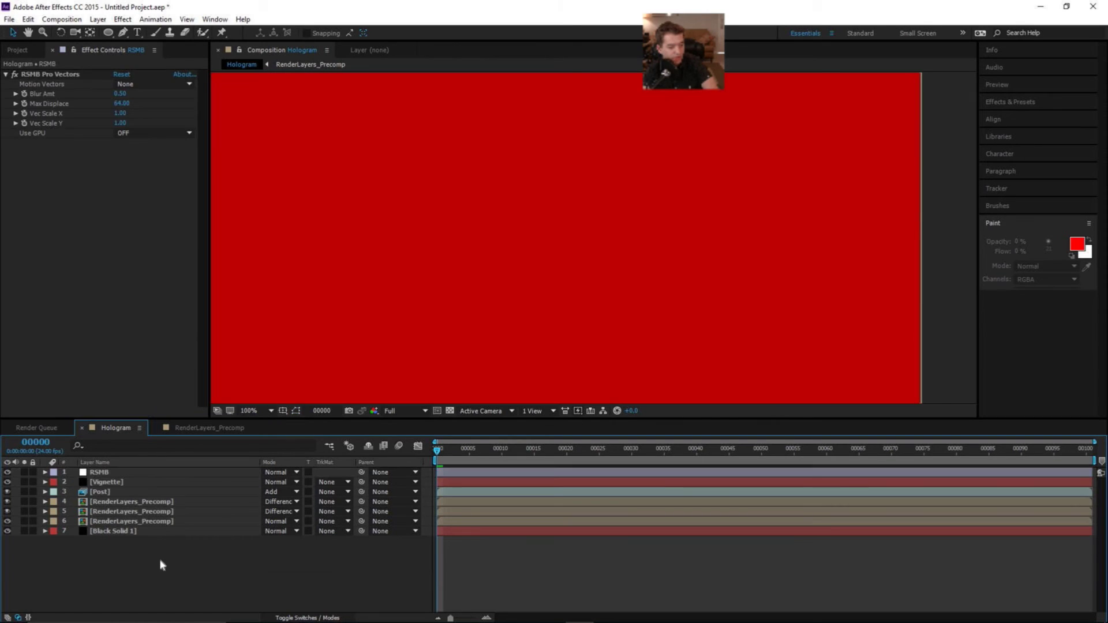
Step: Set RSMB's Motion Vectors source to the MotionVectors layer and turn Use GPU on
{"action": "left_click", "coordinate": [114, 484]}
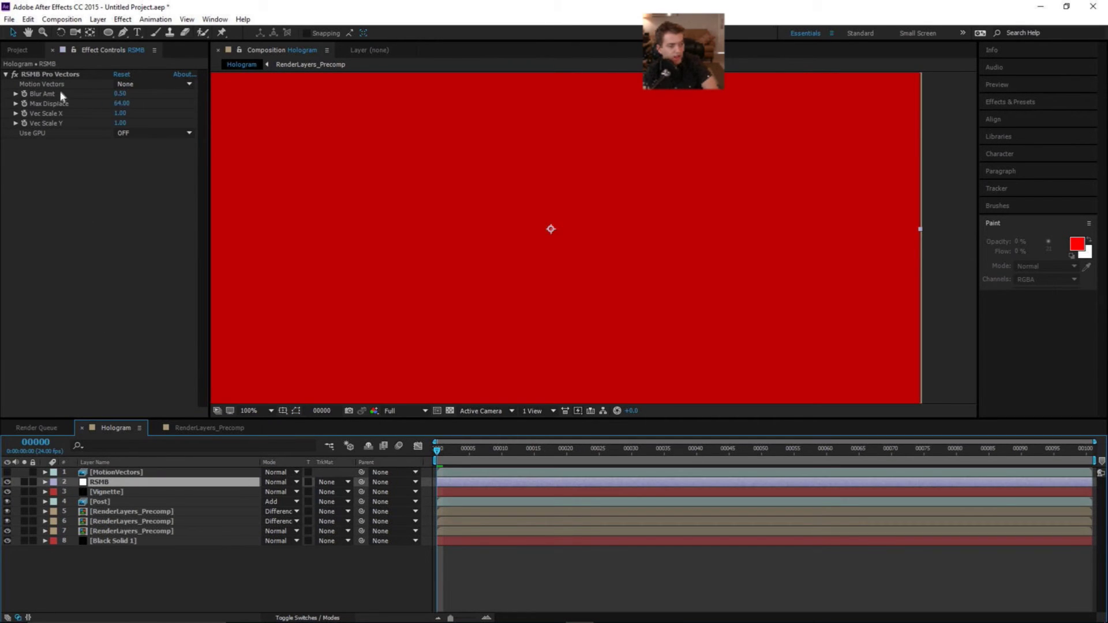
{"action": "left_click", "coordinate": [159, 85]}
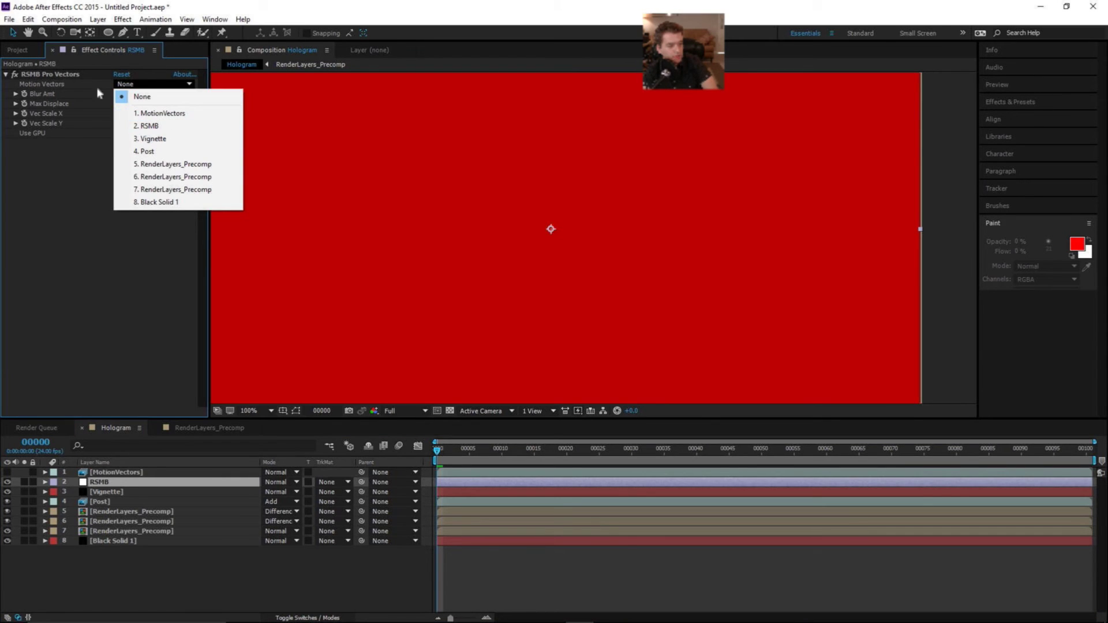
{"action": "left_click", "coordinate": [179, 118]}
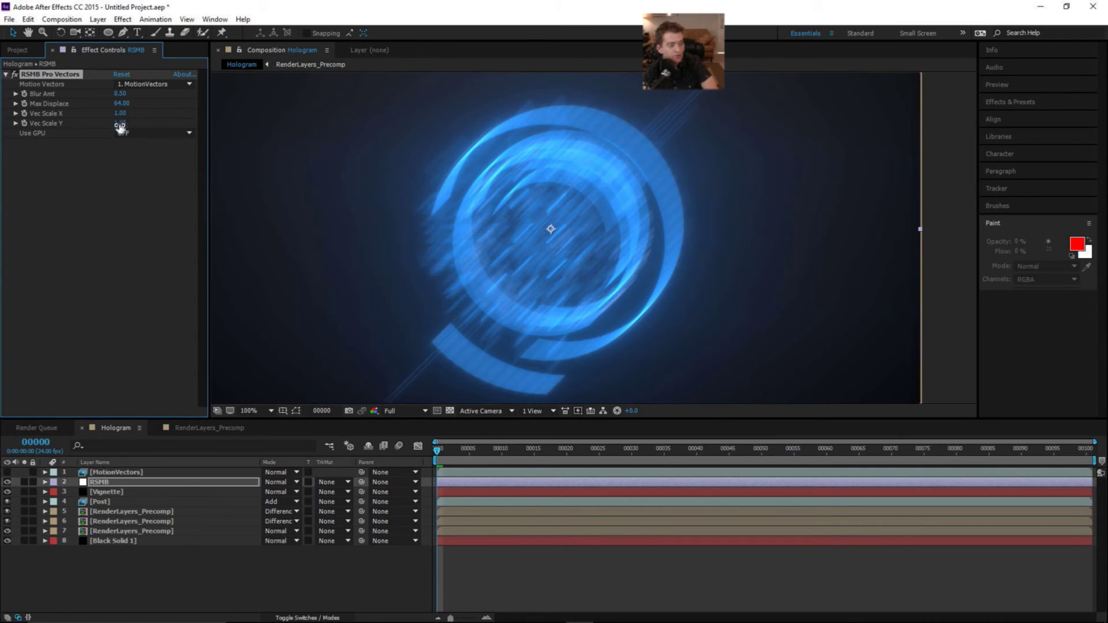
{"action": "left_click", "coordinate": [150, 133]}
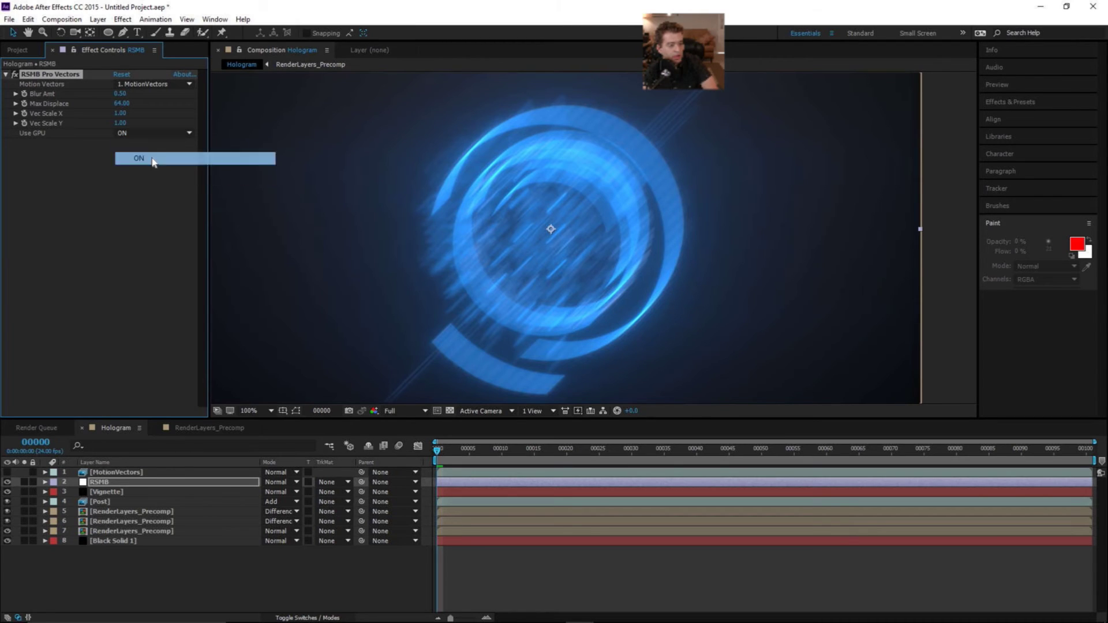
{"action": "left_click", "coordinate": [148, 157]}
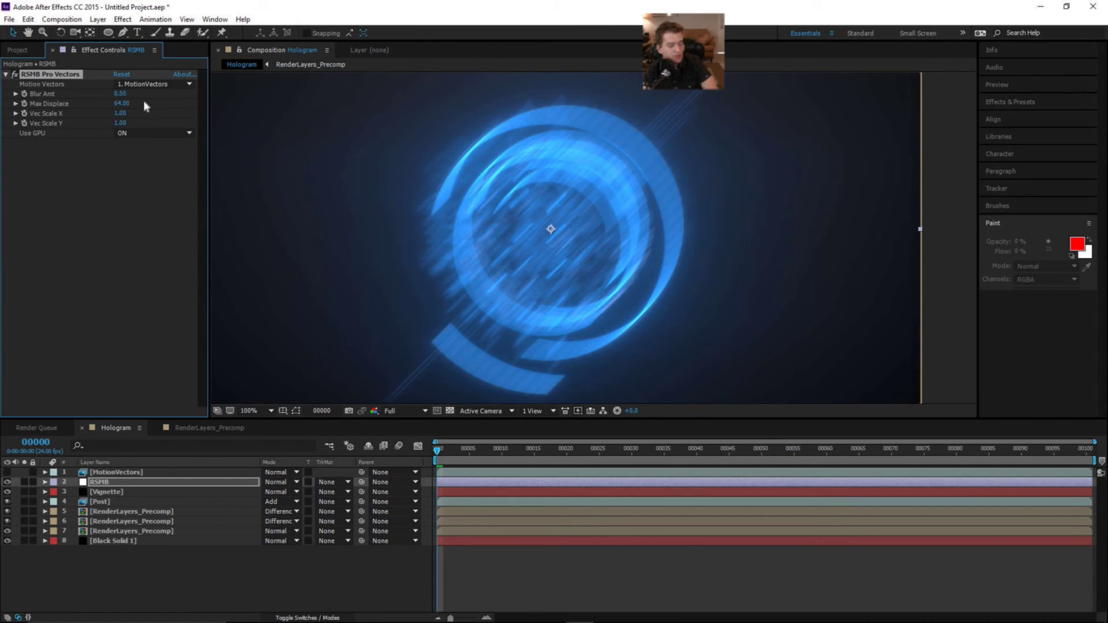
{"action": "left_click", "coordinate": [120, 96]}
Step: Set RSMB Max Displace to 2.00 after briefly trying 5.00
{"action": "mouse_move", "coordinate": [120, 104]}
{"action": "left_mouse_down"}
{"action": "mouse_move", "coordinate": [106, 105]}
{"action": "mouse_move", "coordinate": [124, 106]}
{"action": "left_mouse_up"}
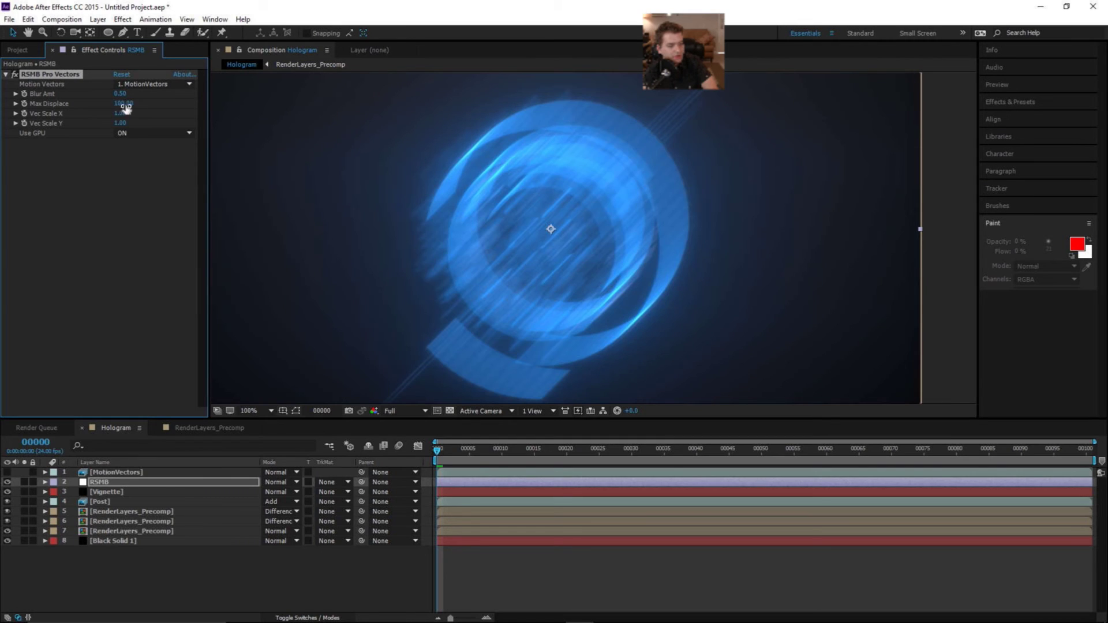
{"action": "left_click", "coordinate": [127, 105]}
{"action": "type", "text": "2"}
{"action": "key", "text": "Return"}
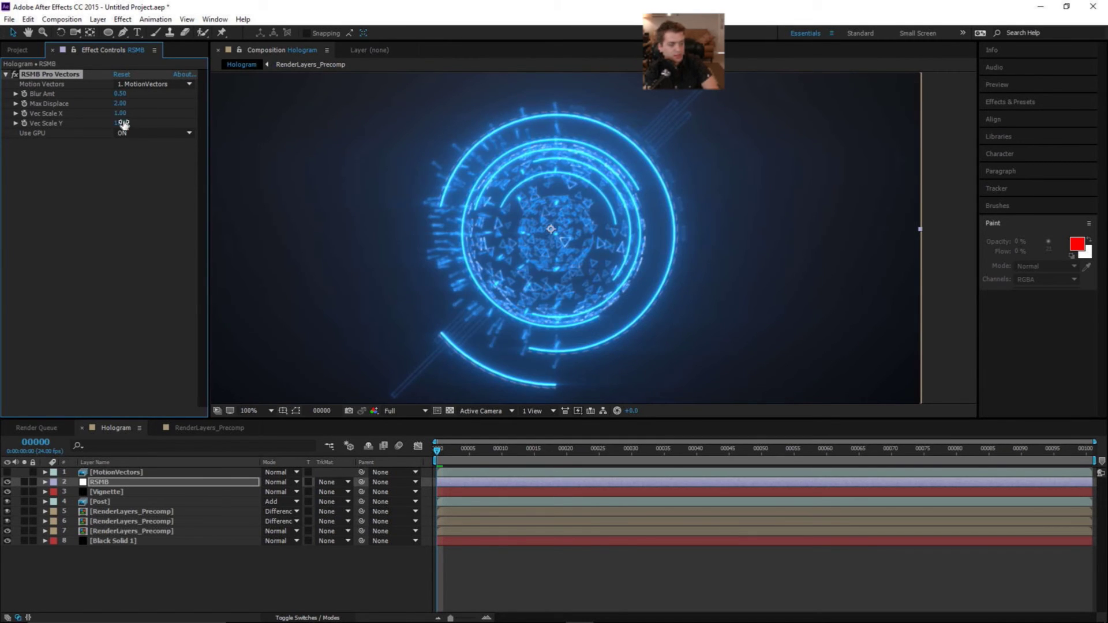
{"action": "left_click", "coordinate": [125, 108]}
{"action": "type", "text": "5"}
{"action": "key", "text": "Return"}
{"action": "left_click", "coordinate": [121, 103]}
{"action": "type", "text": "2"}
{"action": "key", "text": "Return"}
Step: Set Blur Amt to 0.25 and preview the Hologram comp
{"action": "left_click", "coordinate": [123, 95]}
{"action": "type", "text": ".25"}
{"action": "key", "text": "Return"}
{"action": "left_click", "coordinate": [499, 552]}
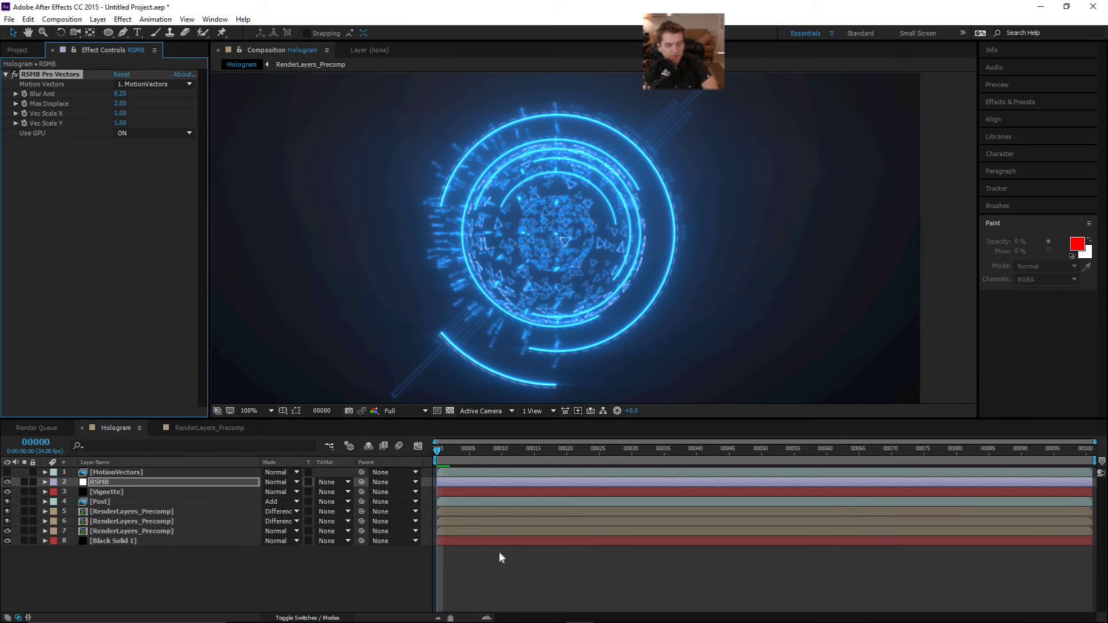
{"action": "key", "text": "space"}
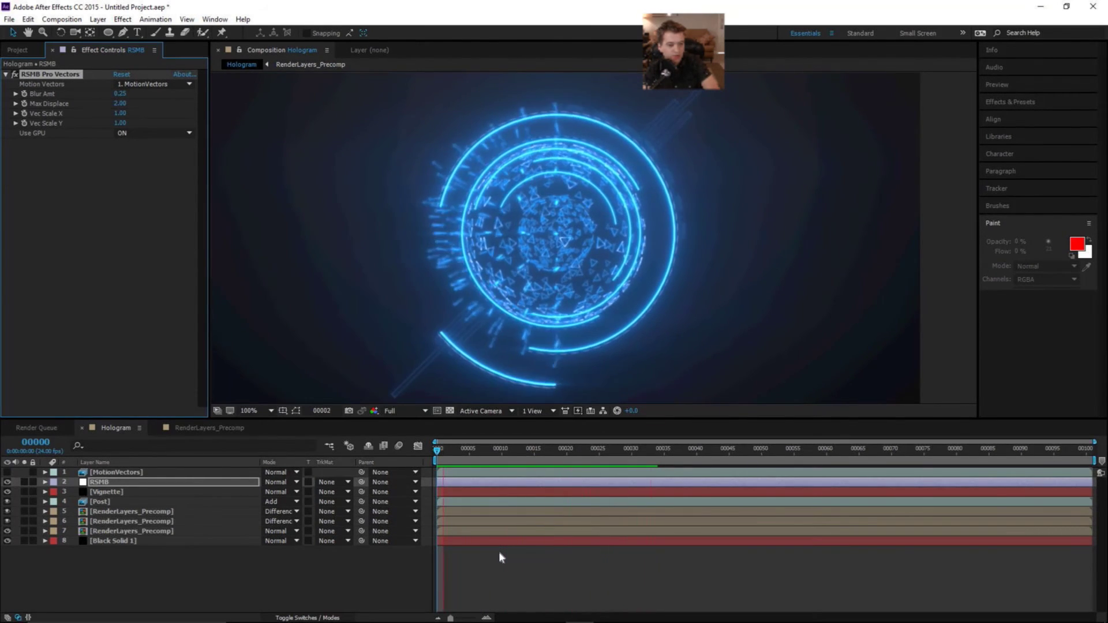
{"action": "key", "text": "space"}
Step: Add a new adjustment layer named 'Noise'
{"action": "left_click", "coordinate": [250, 578]}
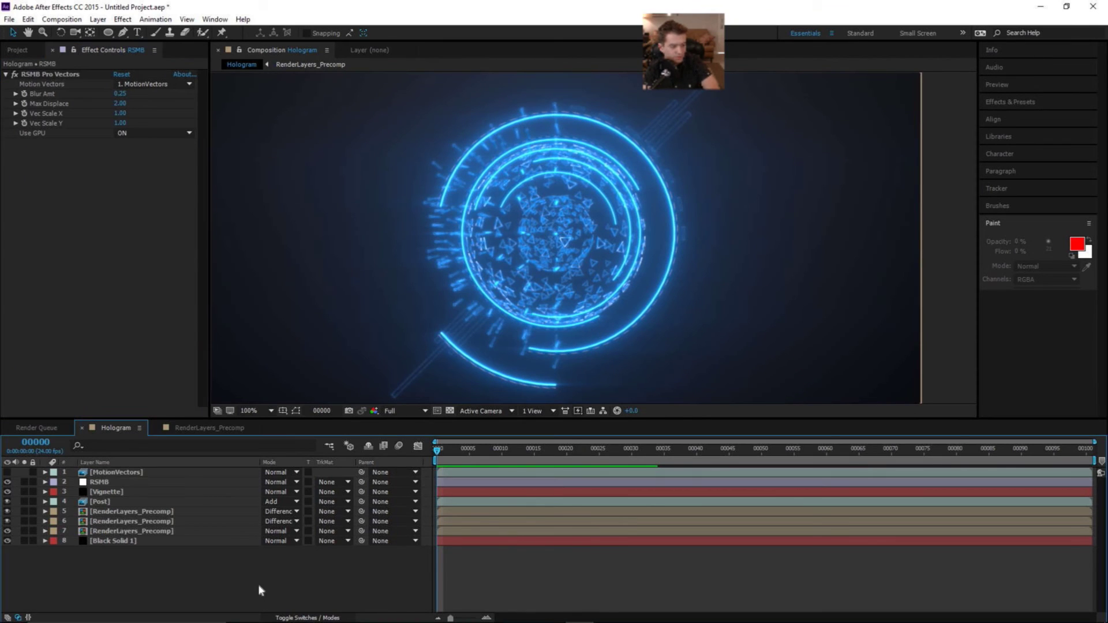
{"action": "left_click", "coordinate": [99, 20]}
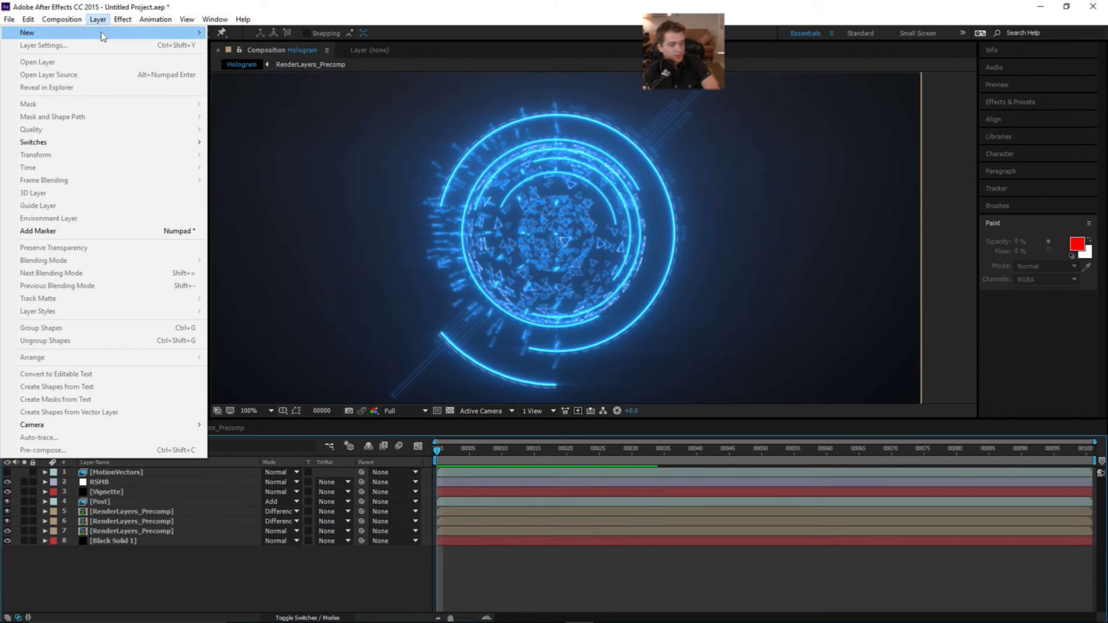
{"action": "mouse_move", "coordinate": [102, 32]}
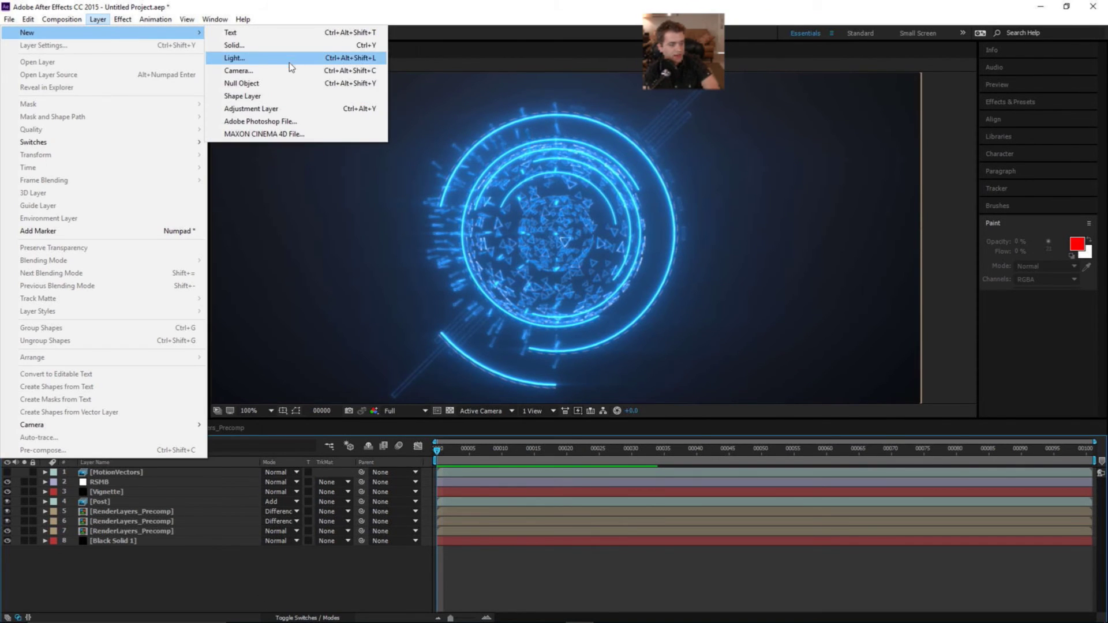
{"action": "left_click", "coordinate": [280, 110]}
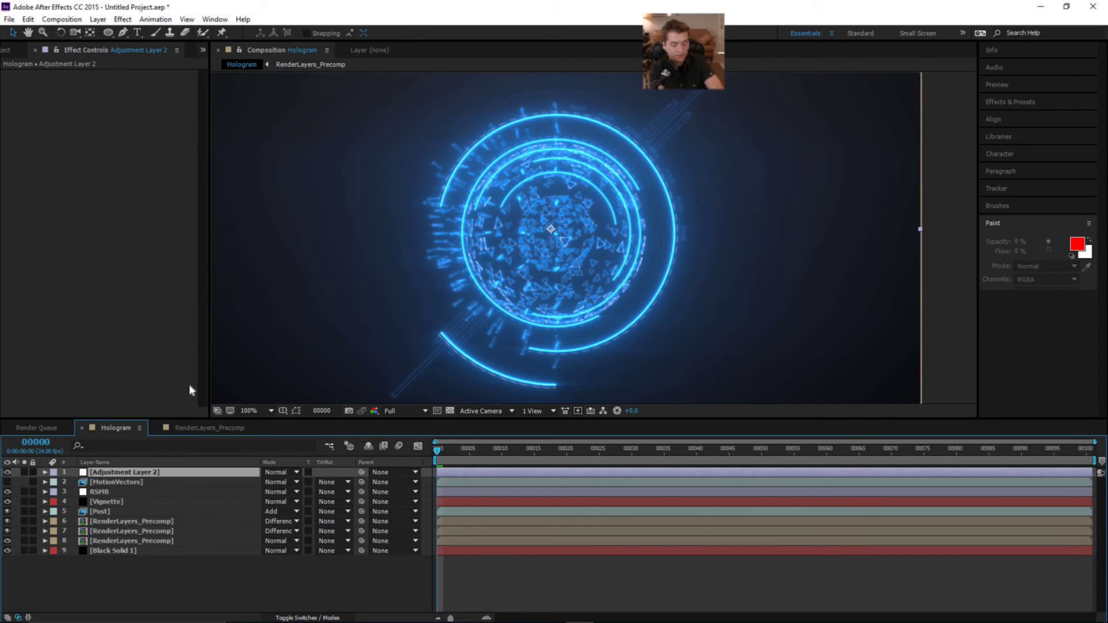
{"action": "key", "text": "Return"}
{"action": "type", "text": "Noise"}
{"action": "key", "text": "Return"}
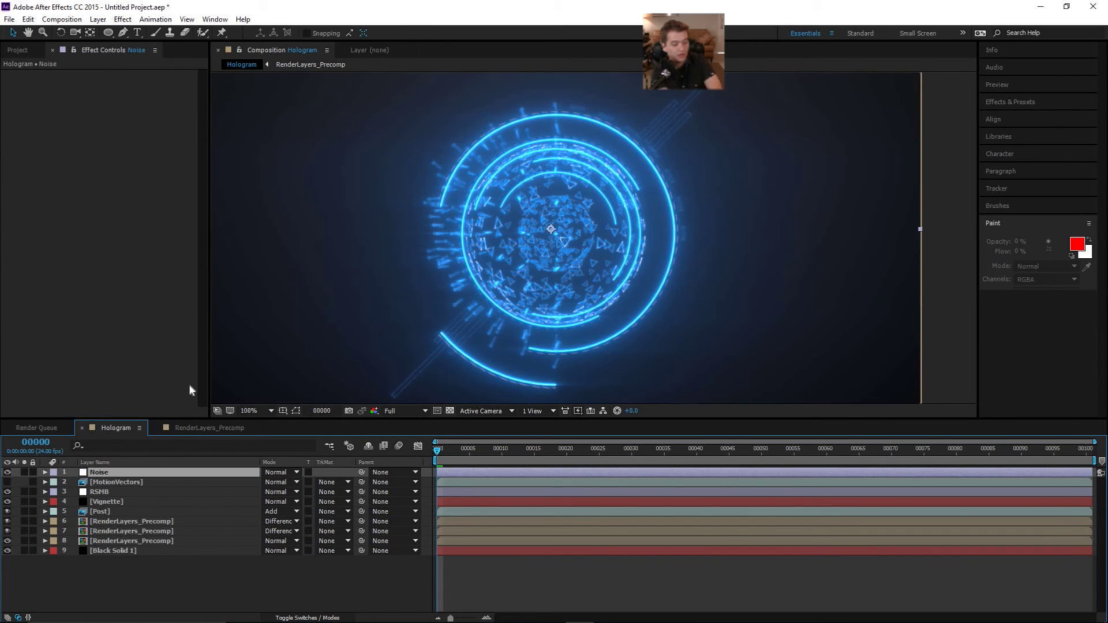
Step: Apply Add Grain with Final Output viewing mode and the Kodak Vision 200T preset
{"action": "left_click", "coordinate": [122, 19]}
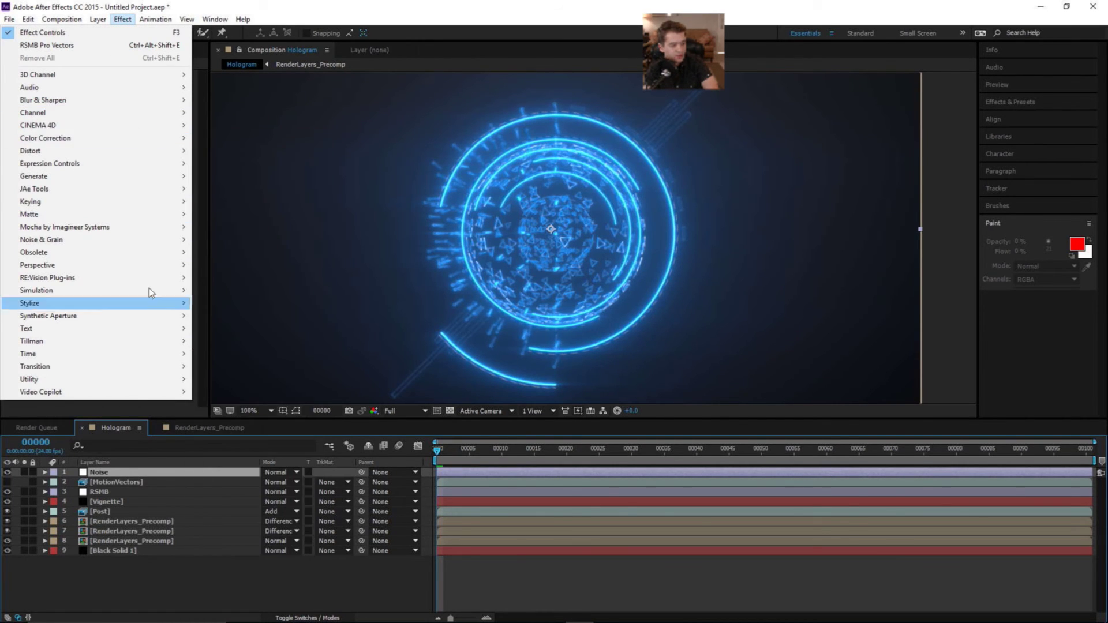
{"action": "mouse_move", "coordinate": [136, 239]}
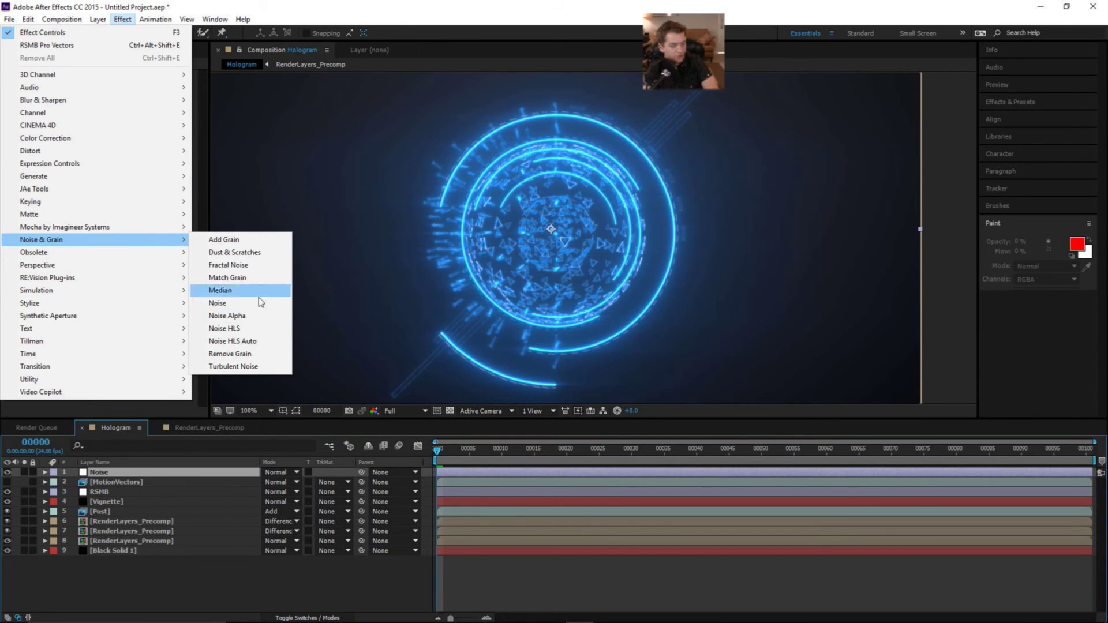
{"action": "left_click", "coordinate": [257, 241]}
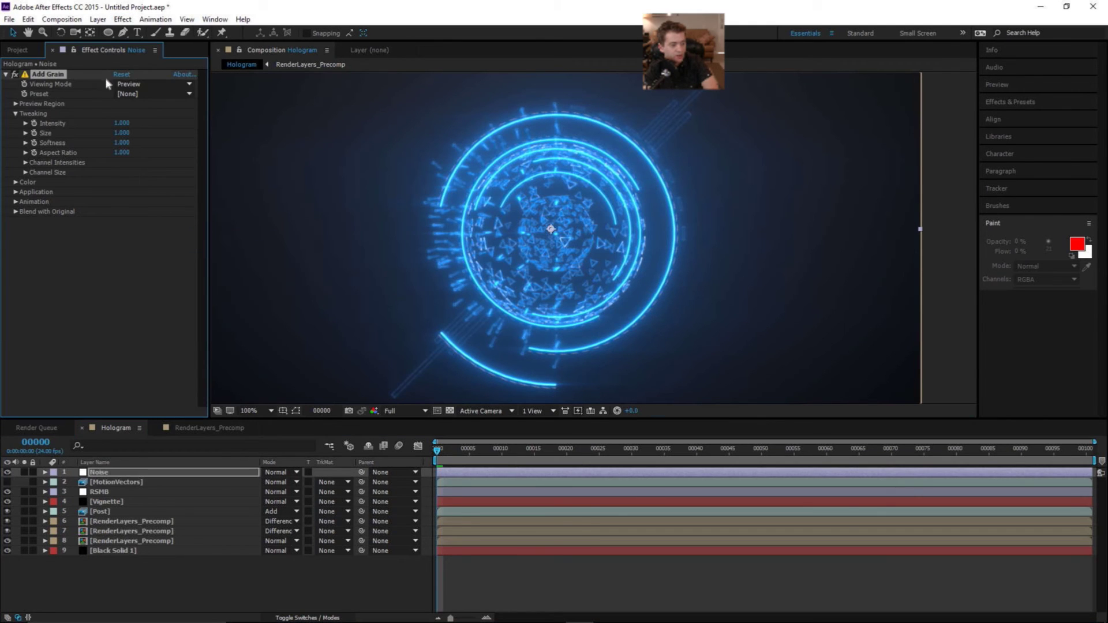
{"action": "left_click", "coordinate": [140, 86]}
{"action": "left_click", "coordinate": [139, 120]}
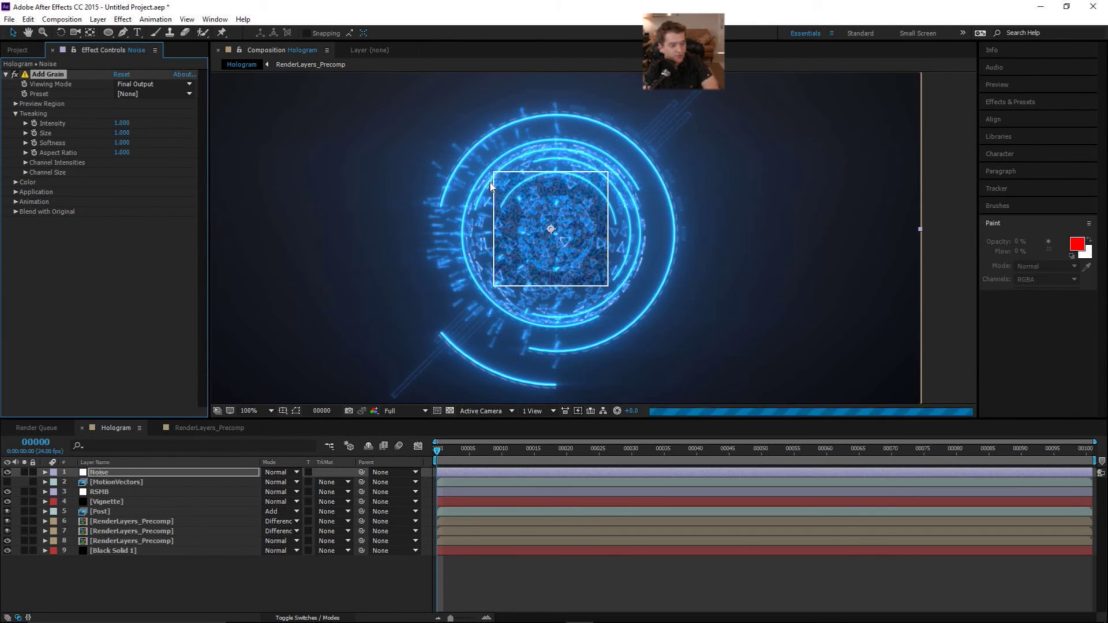
{"action": "left_click", "coordinate": [176, 94]}
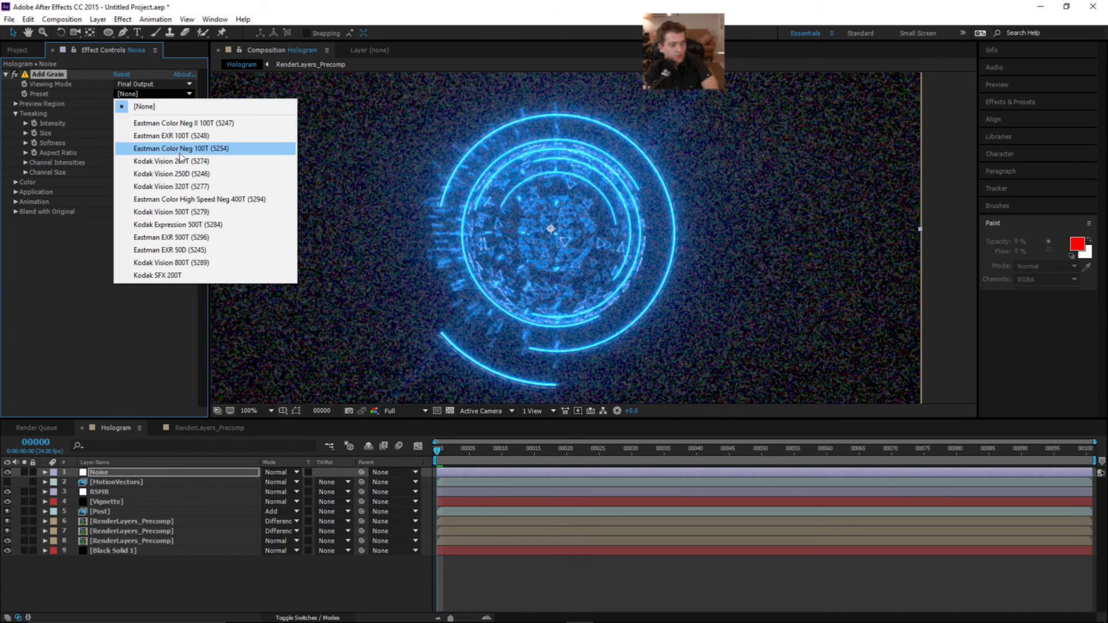
{"action": "left_click", "coordinate": [274, 161]}
Step: Make the grain monochromatic and try intensity 0.2 and size 0.1
{"action": "left_click", "coordinate": [123, 123]}
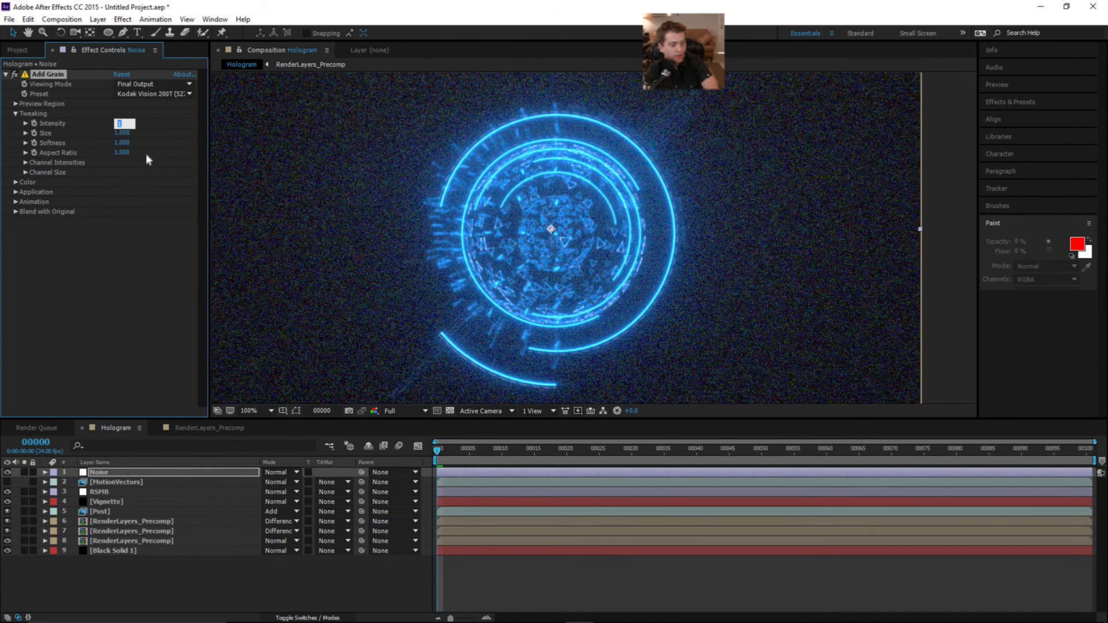
{"action": "left_click", "coordinate": [16, 183]}
{"action": "left_click", "coordinate": [117, 192]}
{"action": "left_click", "coordinate": [17, 182]}
{"action": "left_click", "coordinate": [128, 124]}
{"action": "type", "text": ".2"}
{"action": "key", "text": "Return"}
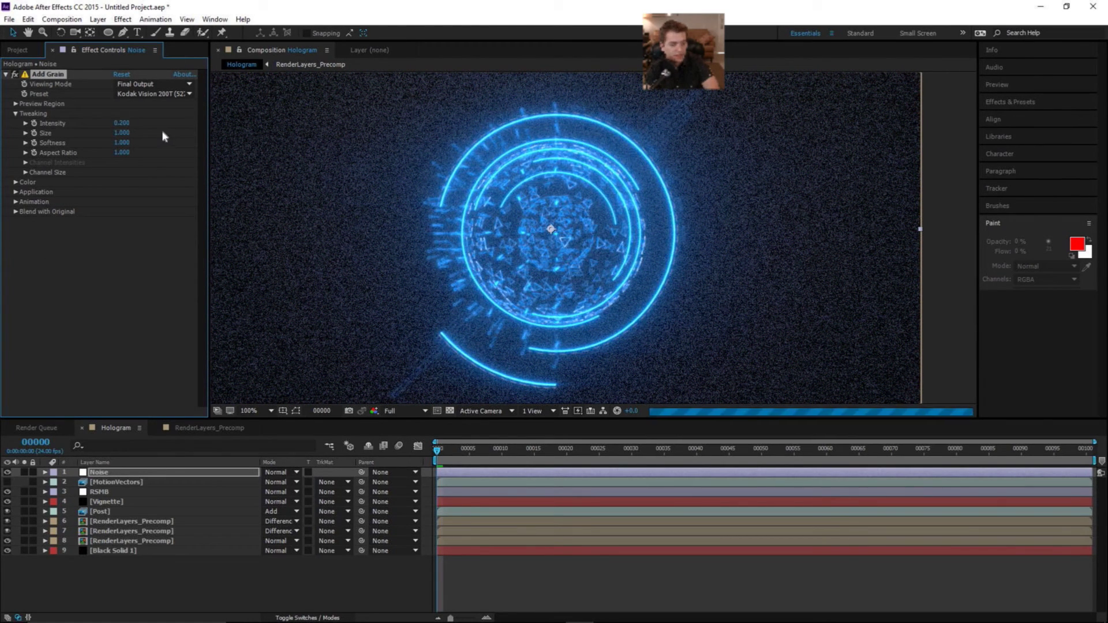
{"action": "left_click", "coordinate": [121, 134]}
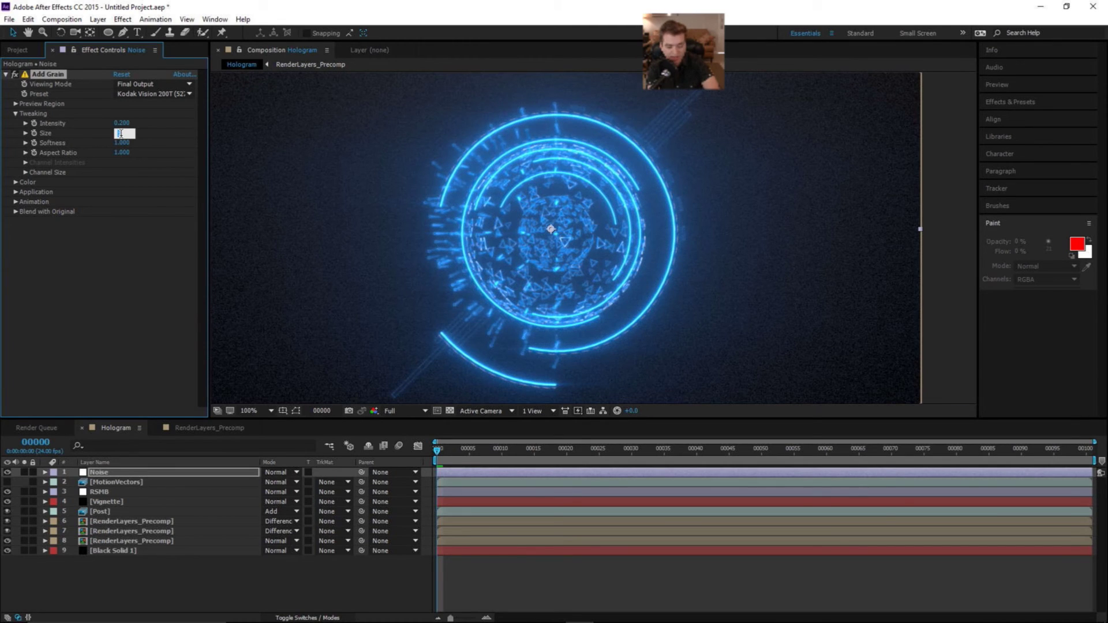
{"action": "type", "text": ".1"}
{"action": "key", "text": "Return"}
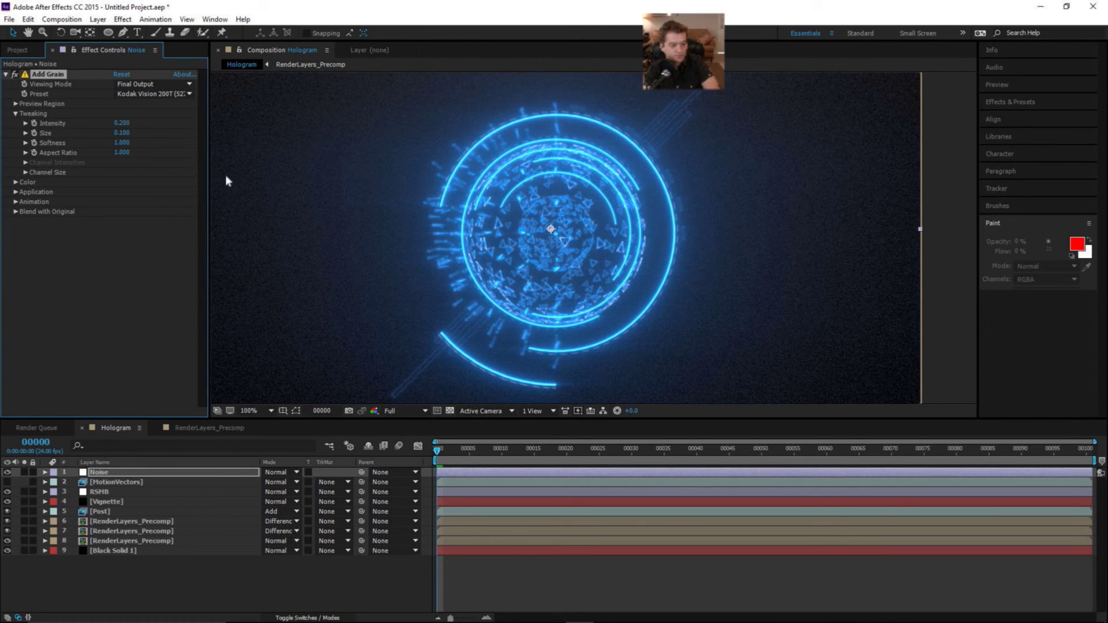
Step: Lower grain intensity to 0.05 and set grain softness to 2.1
{"action": "left_click", "coordinate": [123, 123]}
{"action": "type", "text": ".05"}
{"action": "key", "text": "Return"}
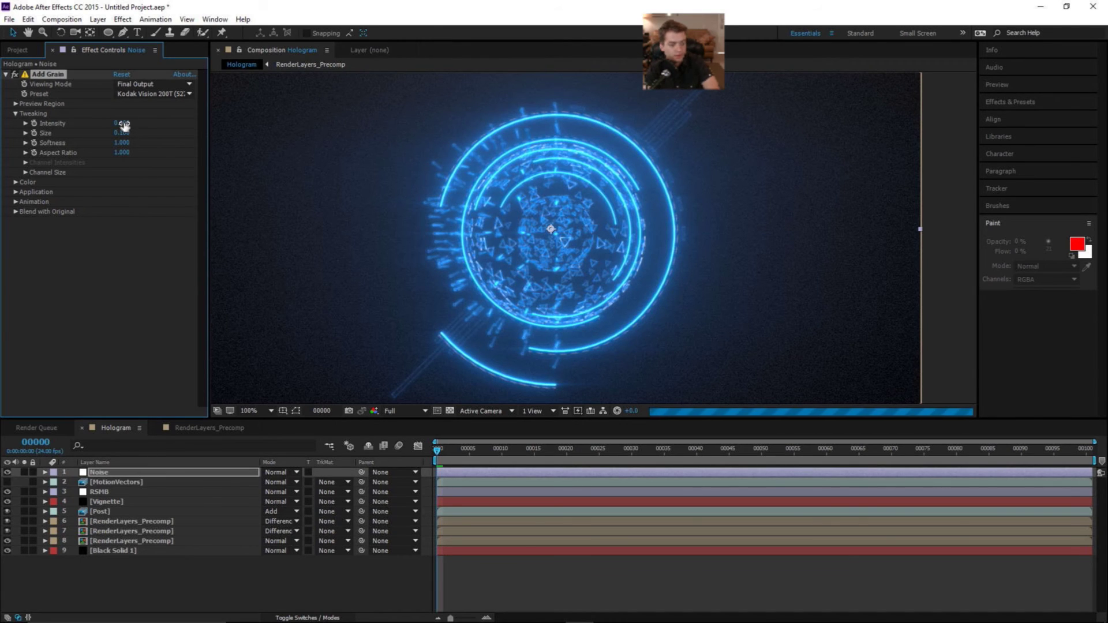
{"action": "mouse_move", "coordinate": [396, 210]}
{"action": "left_mouse_down"}
{"action": "mouse_move", "coordinate": [446, 148]}
{"action": "mouse_move", "coordinate": [458, 153]}
{"action": "mouse_move", "coordinate": [413, 235]}
{"action": "mouse_move", "coordinate": [403, 230]}
{"action": "left_mouse_up"}
{"action": "key", "text": "v"}
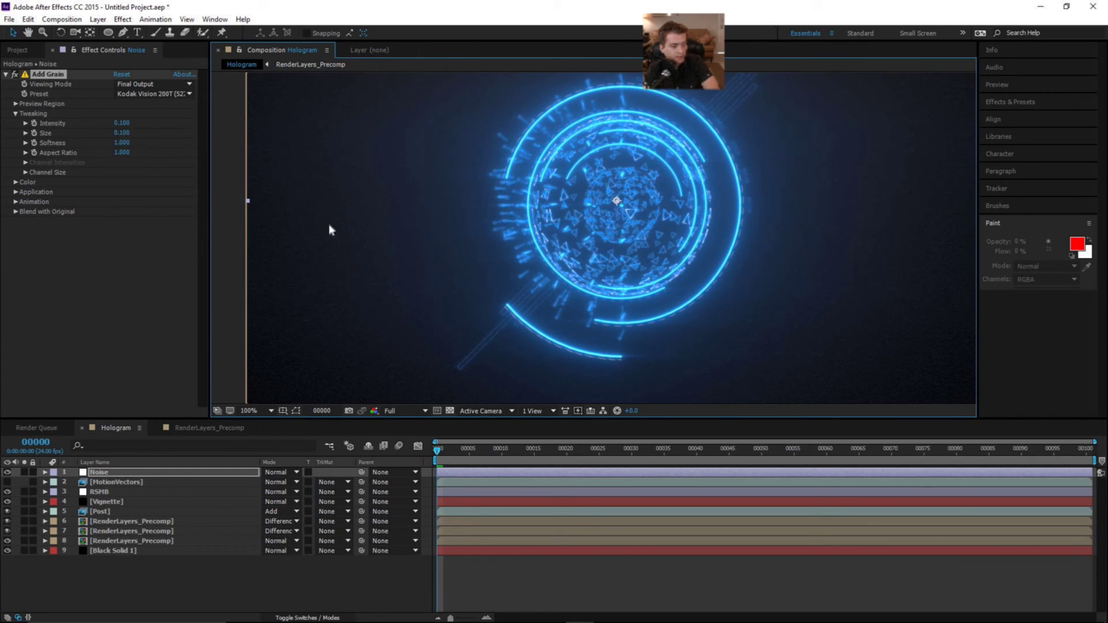
{"action": "left_click", "coordinate": [122, 142]}
{"action": "type", "text": "2.1"}
{"action": "key", "text": "Return"}
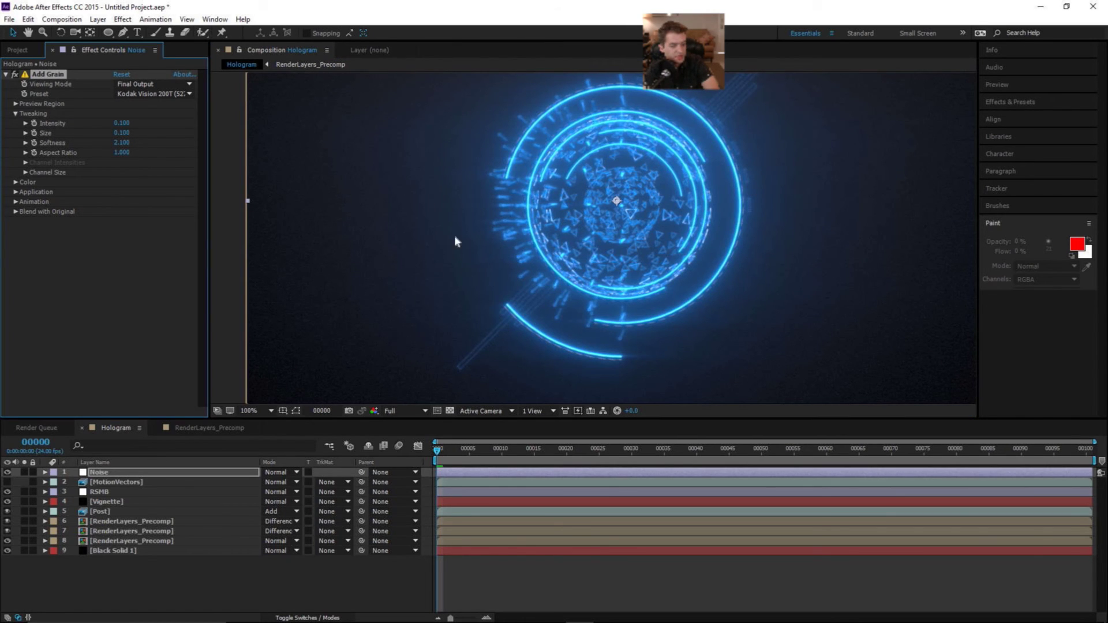
{"action": "left_click", "coordinate": [710, 180]}
{"action": "key", "text": "slash"}
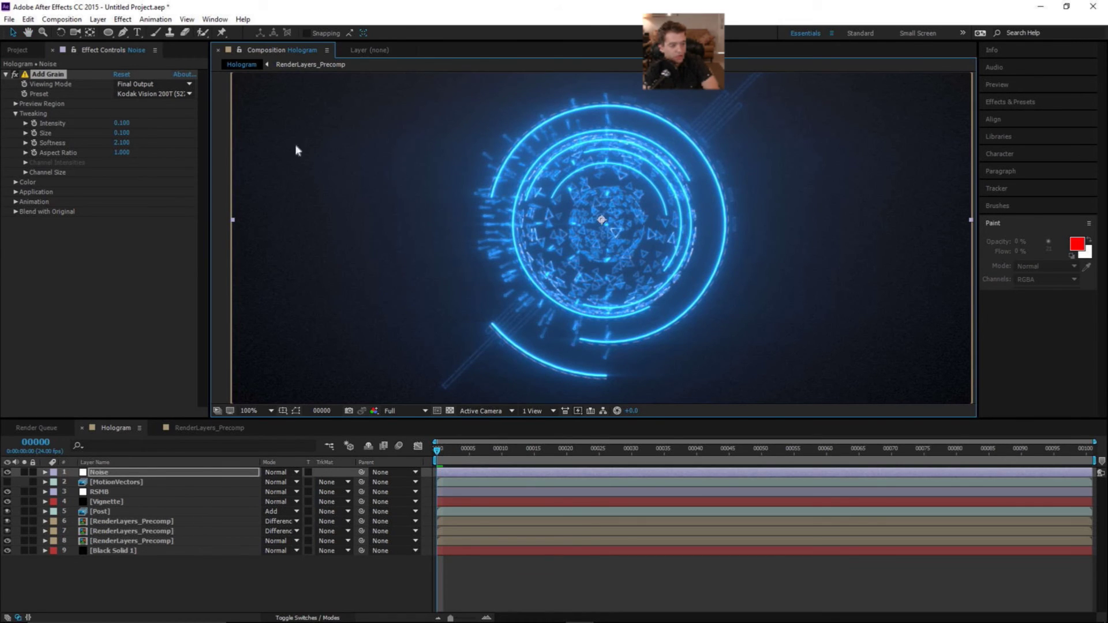
Step: Finalize grain intensity and size at 0.050 each and select the Noise layer
{"action": "left_click", "coordinate": [129, 125]}
{"action": "type", "text": "0.05"}
{"action": "key", "text": "Return"}
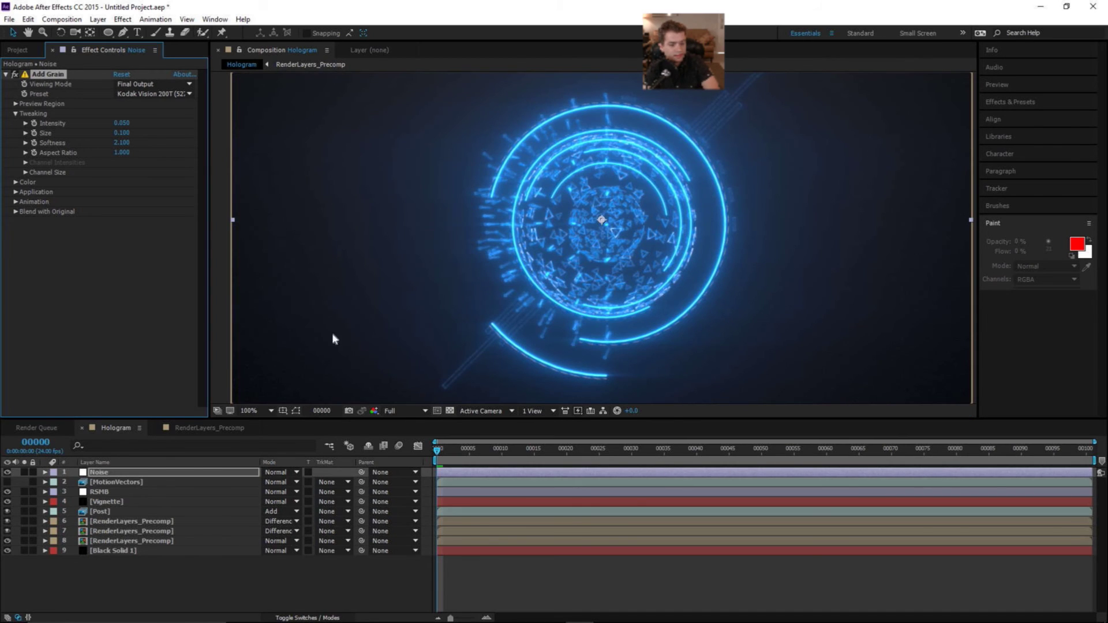
{"action": "left_click", "coordinate": [124, 134]}
{"action": "type", "text": "0.05"}
{"action": "key", "text": "Return"}
{"action": "left_click_drag", "start_coordinate": [744, 317], "coordinate": [683, 319]}
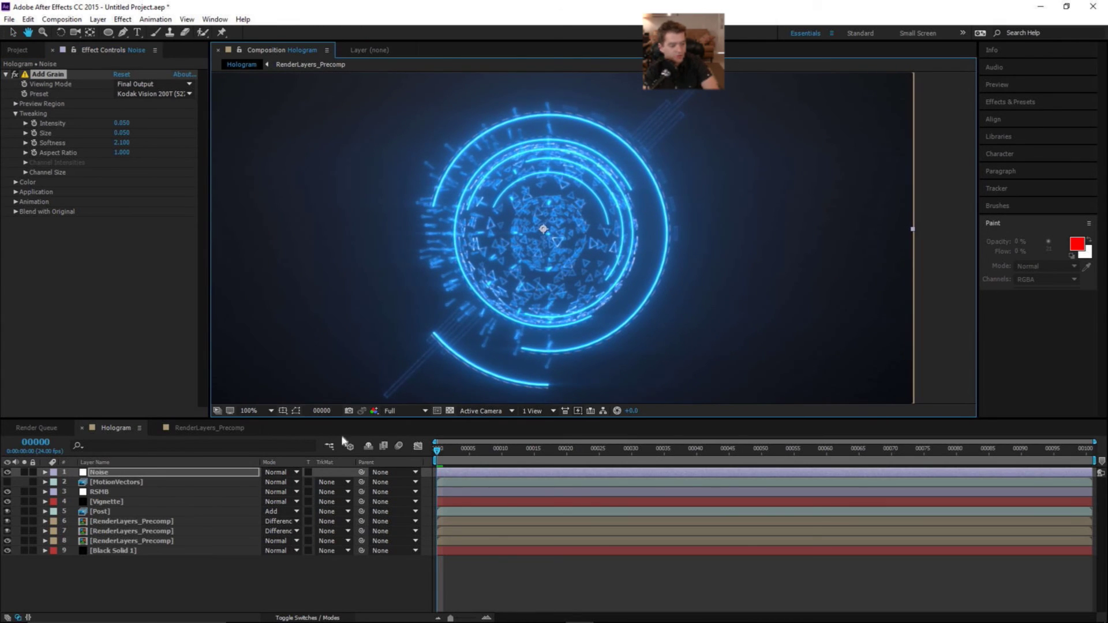
{"action": "left_click", "coordinate": [192, 574]}
{"action": "left_click_drag", "start_coordinate": [113, 473], "coordinate": [121, 477]}
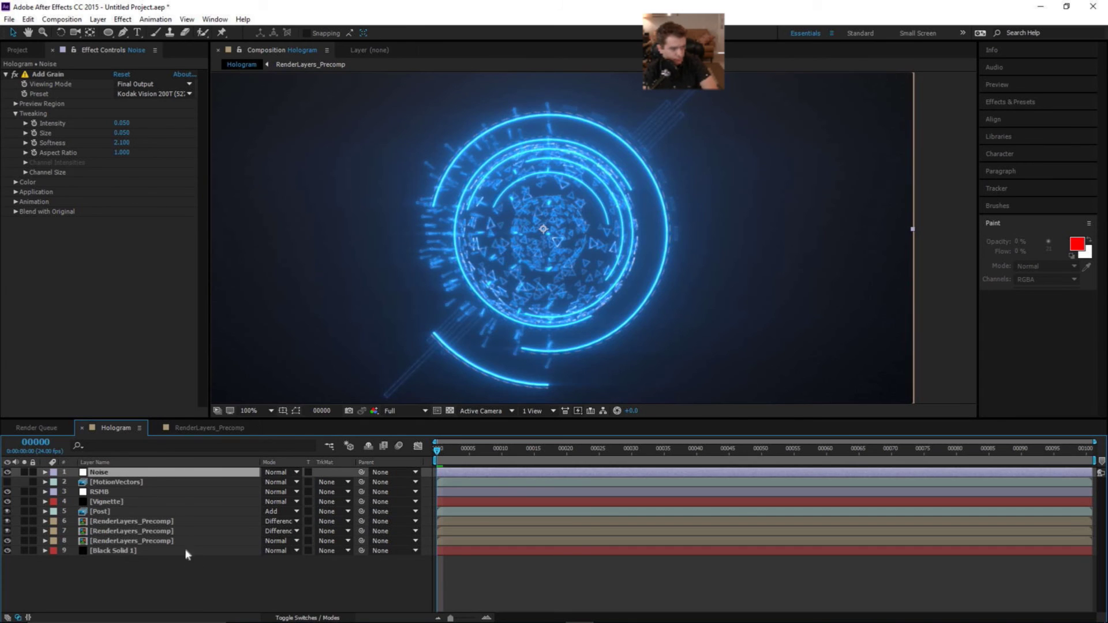
Step: Apply Real Glow to all three RenderLayers_Precomp layers
{"action": "left_click", "coordinate": [131, 523]}
{"action": "left_click", "coordinate": [138, 541], "text": "shift"}
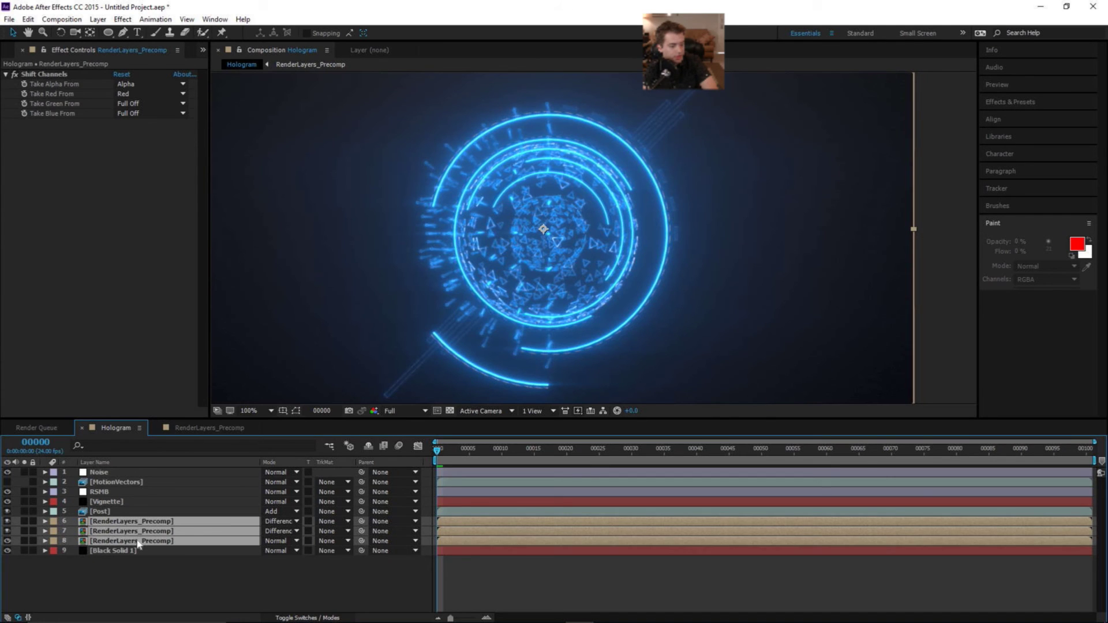
{"action": "left_click", "coordinate": [122, 19]}
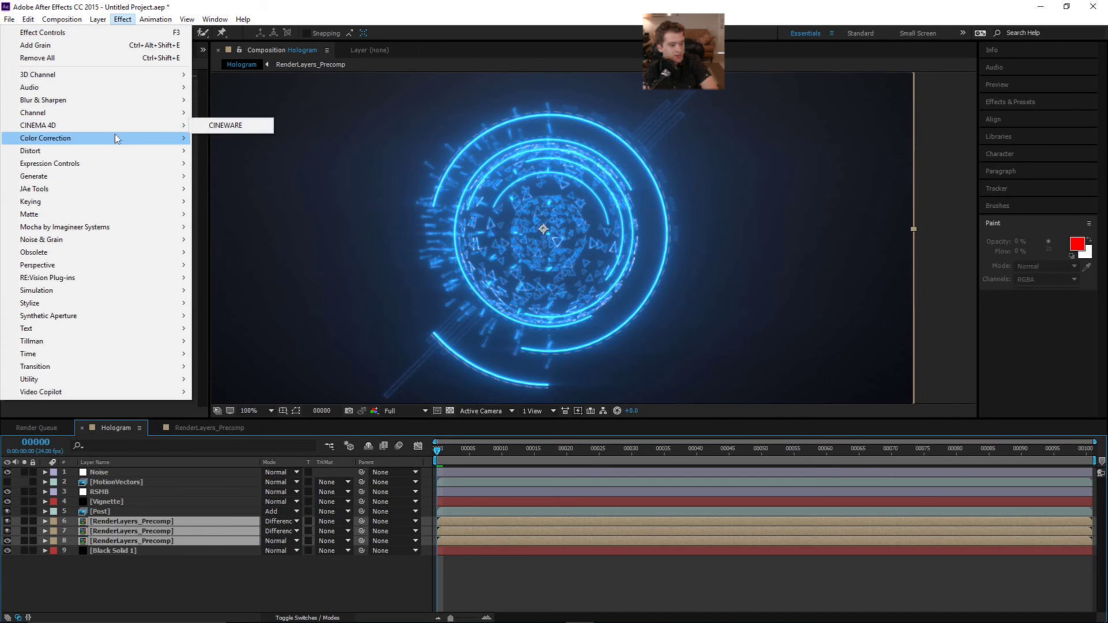
{"action": "mouse_move", "coordinate": [113, 195]}
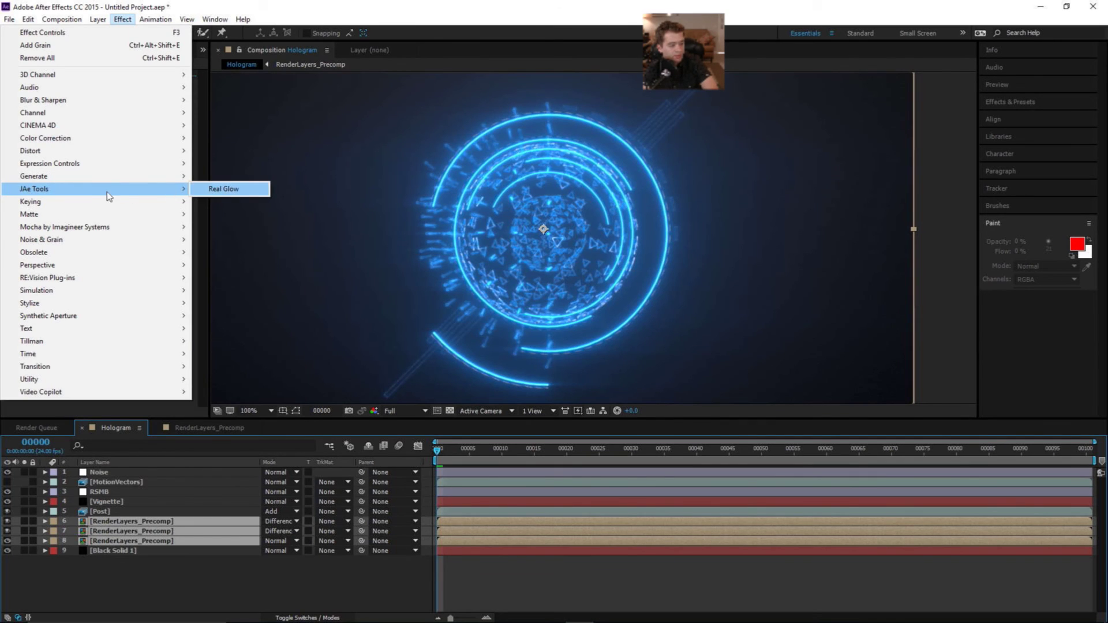
{"action": "left_click", "coordinate": [217, 195]}
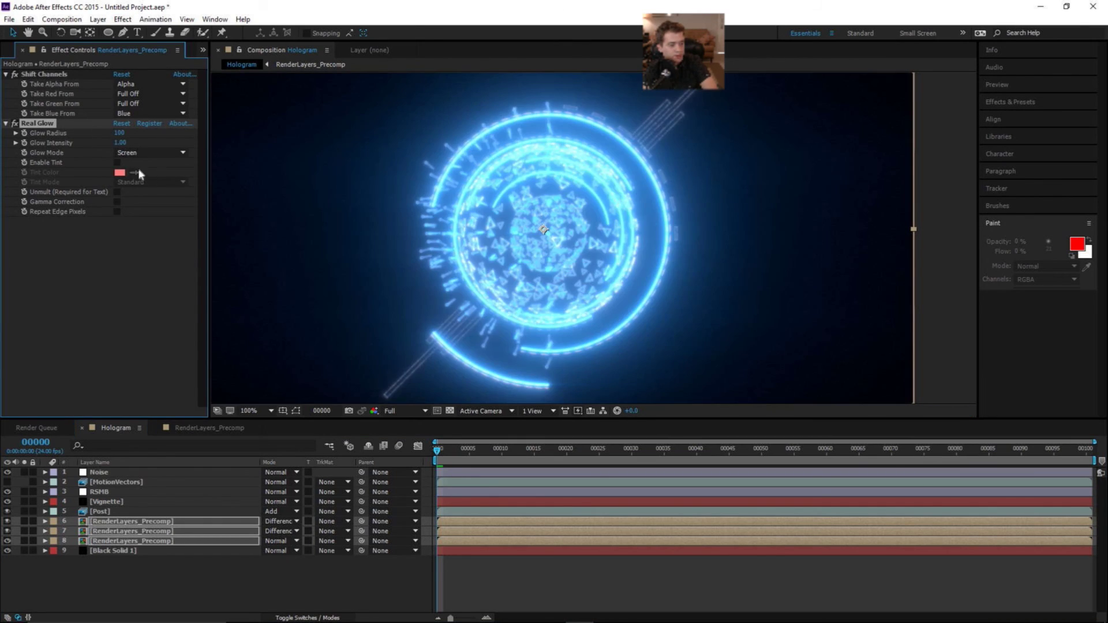
Step: Enable glow tinting with a deep blue tint colour
{"action": "left_click", "coordinate": [117, 163]}
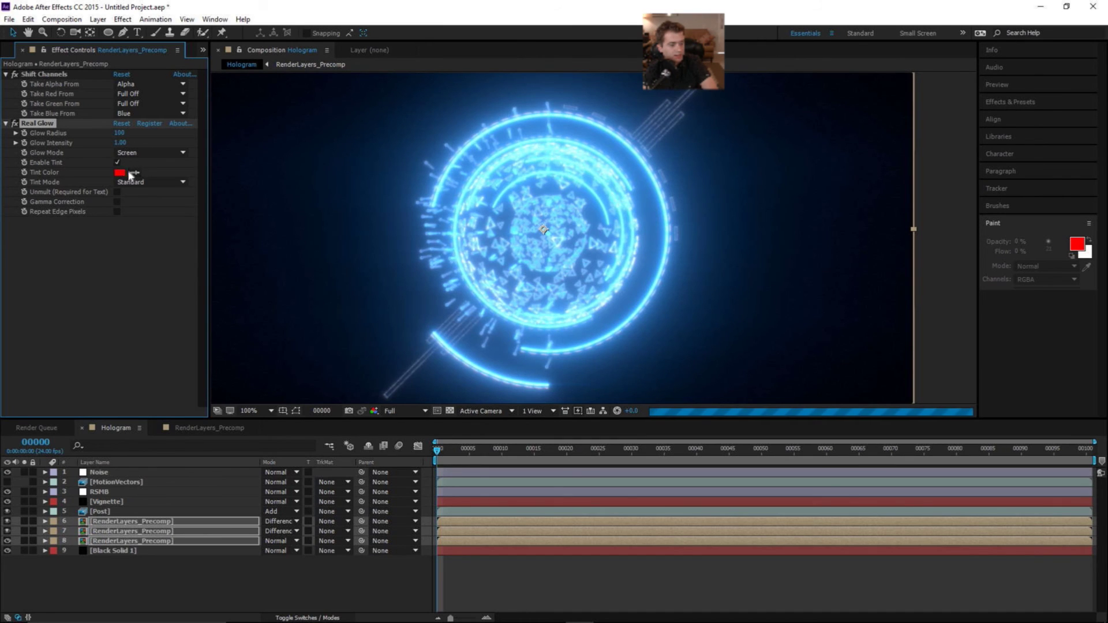
{"action": "left_click", "coordinate": [119, 172]}
{"action": "left_click", "coordinate": [354, 404]}
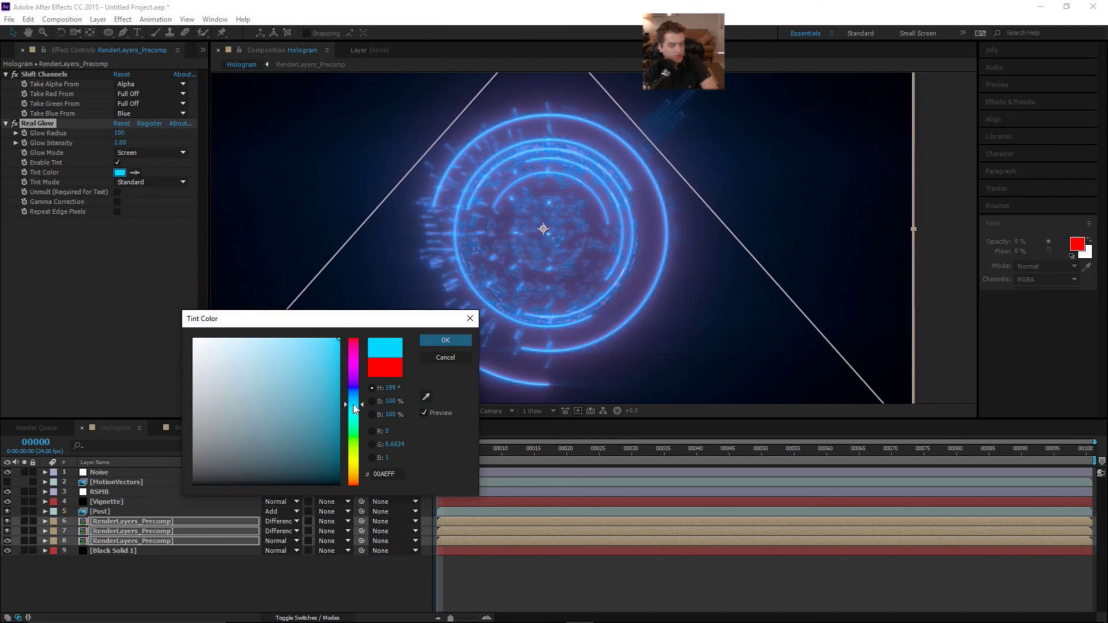
{"action": "left_click_drag", "start_coordinate": [353, 398], "coordinate": [357, 399]}
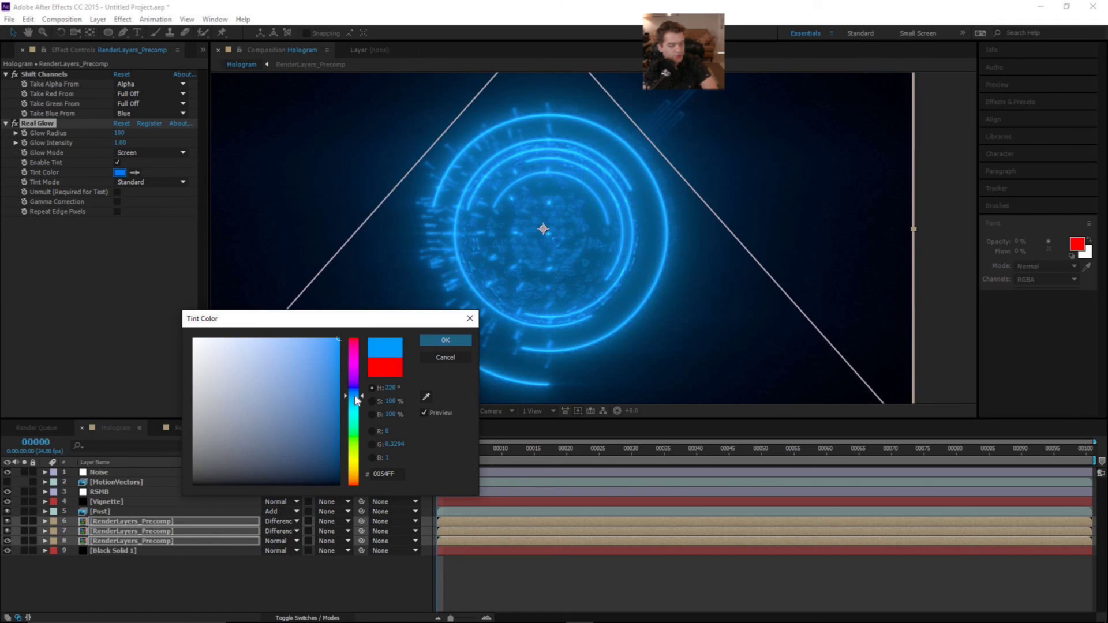
{"action": "left_click", "coordinate": [438, 339]}
Step: Set the glow Tint Mode to Light Mix and turn on Gamma Correction
{"action": "left_click", "coordinate": [167, 182]}
{"action": "left_click", "coordinate": [168, 207]}
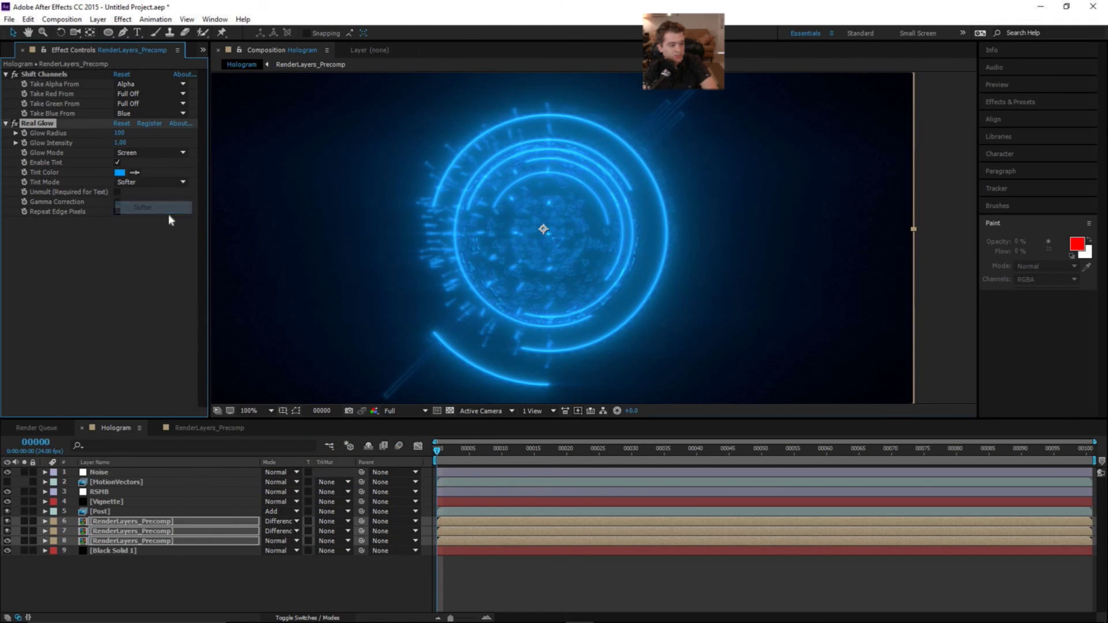
{"action": "left_click", "coordinate": [151, 183]}
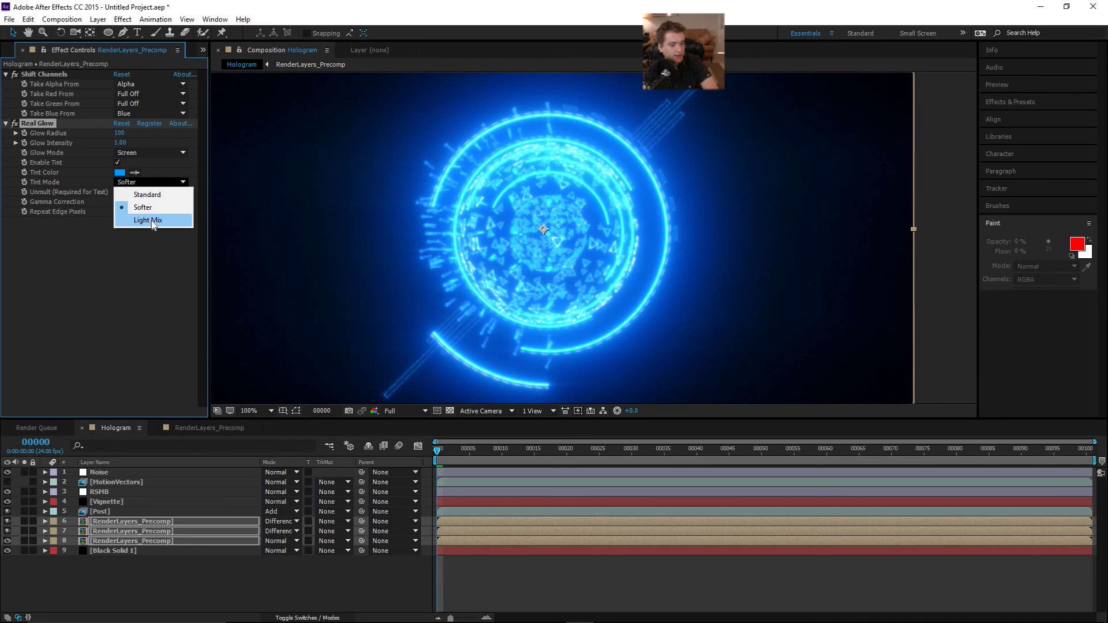
{"action": "left_click", "coordinate": [139, 220]}
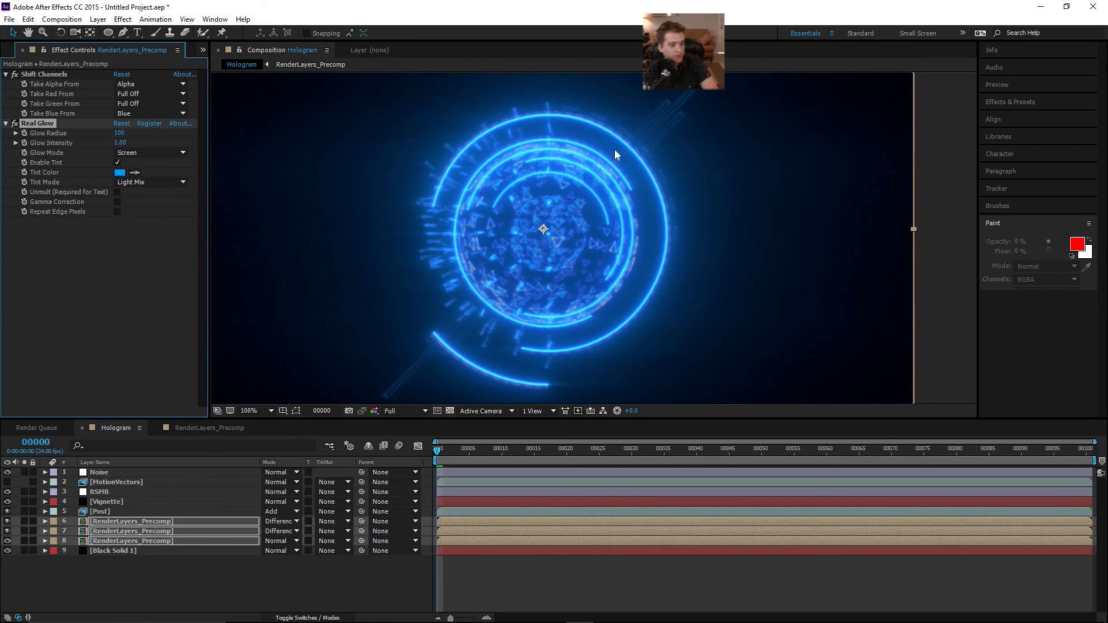
{"action": "left_click", "coordinate": [115, 203]}
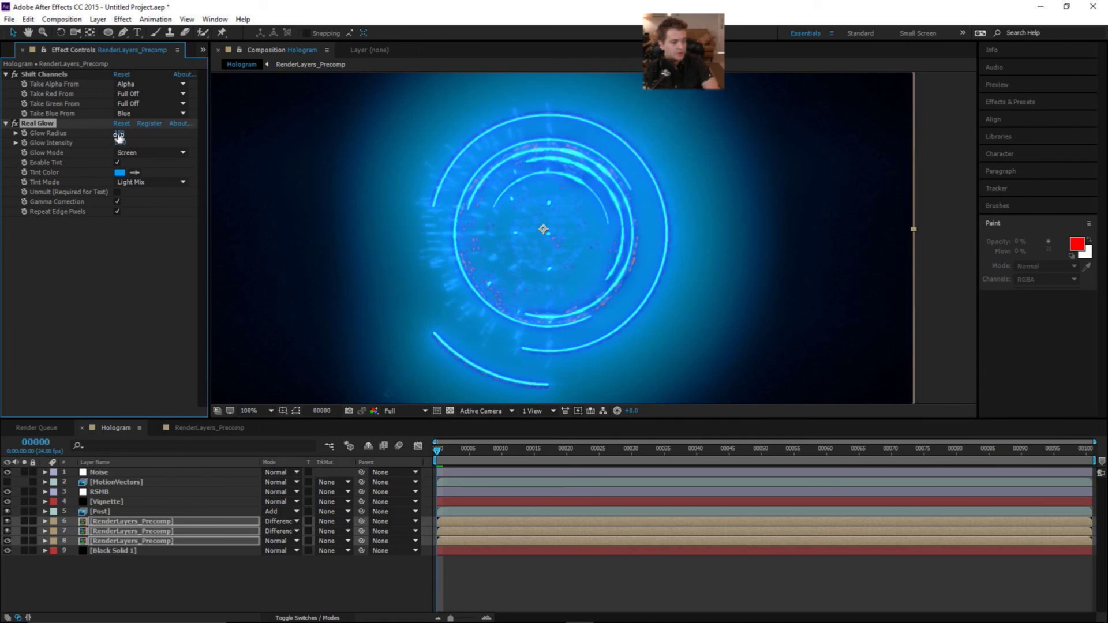
Step: Widen the Glow Radius to 387 and set Glow Mode to Add
{"action": "left_click_drag", "start_coordinate": [198, 139], "coordinate": [292, 153]}
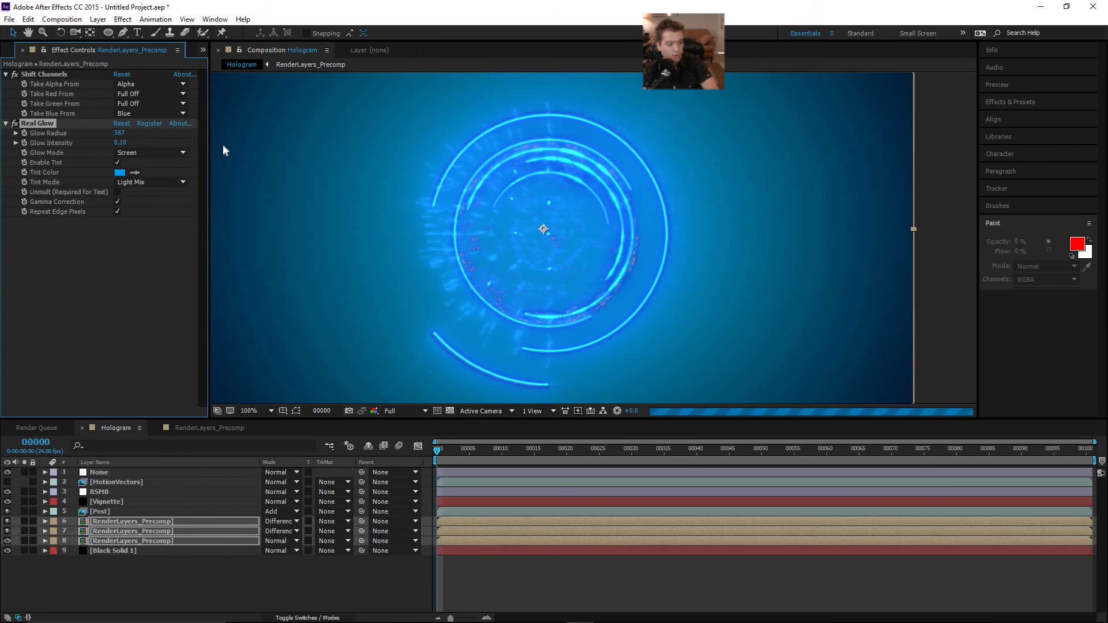
{"action": "left_click", "coordinate": [141, 154]}
{"action": "left_click", "coordinate": [142, 178]}
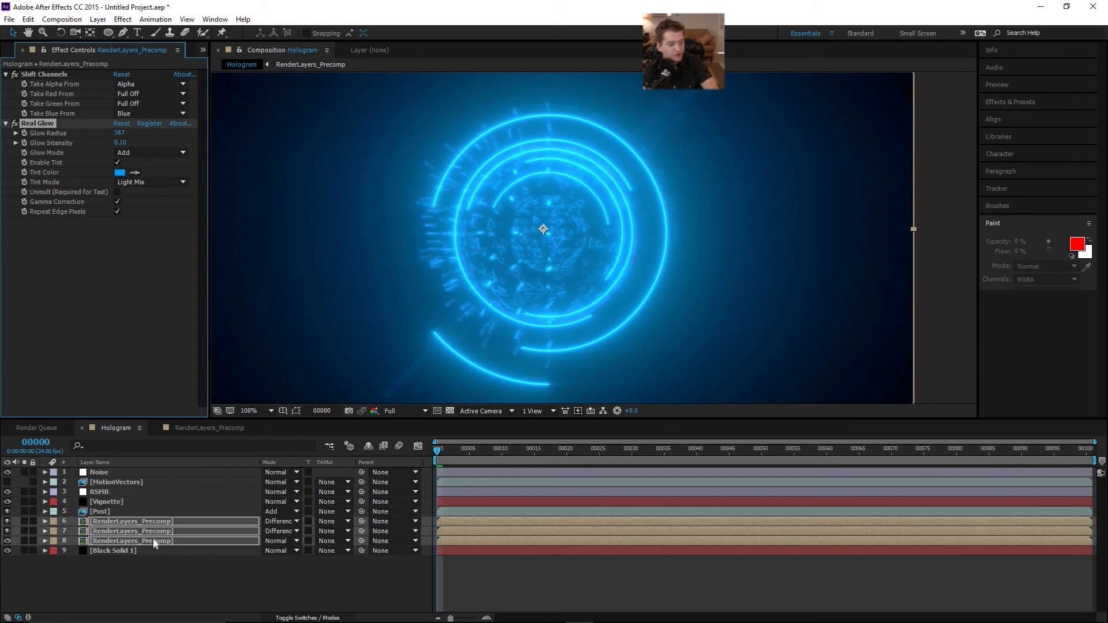
Step: Add a new adjustment layer above the precomps and rename it Glow
{"action": "left_click", "coordinate": [98, 19]}
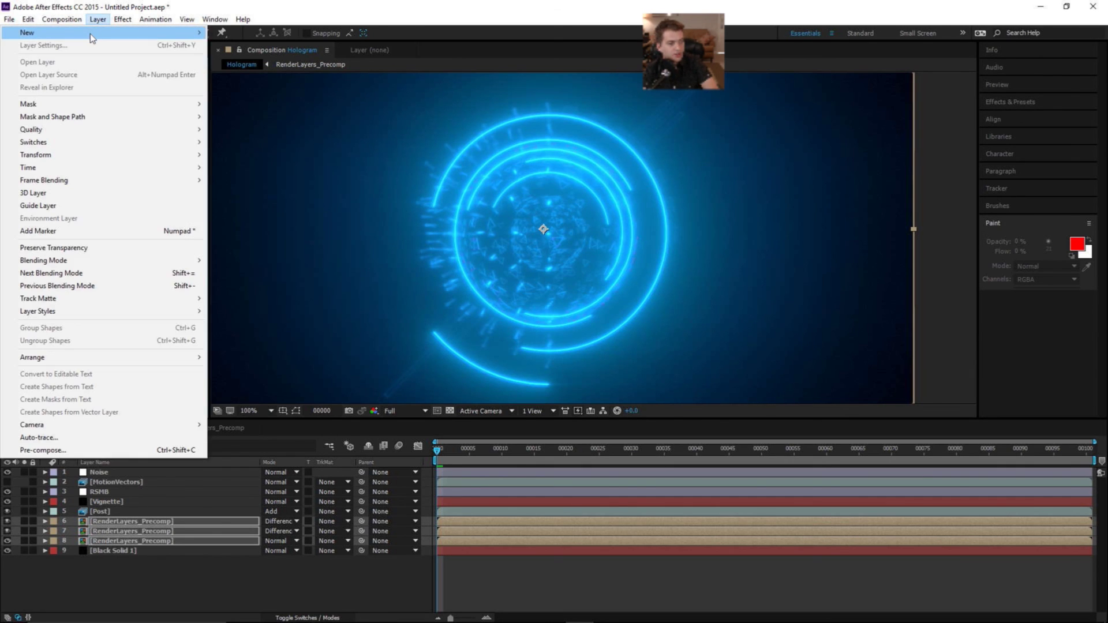
{"action": "mouse_move", "coordinate": [93, 35]}
{"action": "left_click", "coordinate": [271, 109]}
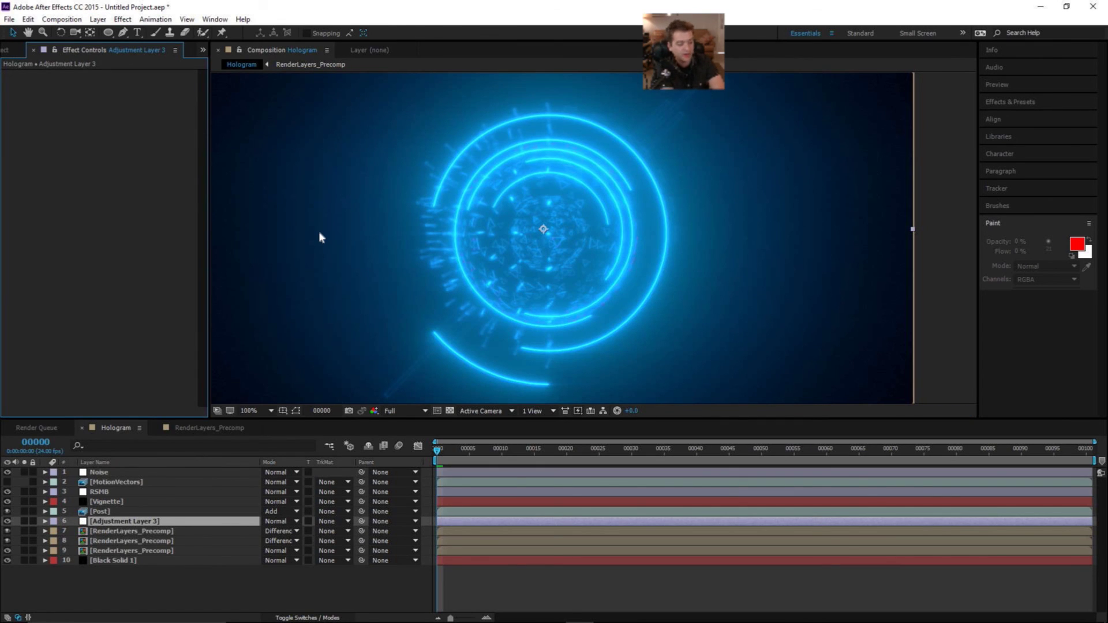
{"action": "left_click", "coordinate": [193, 522]}
{"action": "key", "text": "Return"}
{"action": "type", "text": "Glow"}
{"action": "key", "text": "Return"}
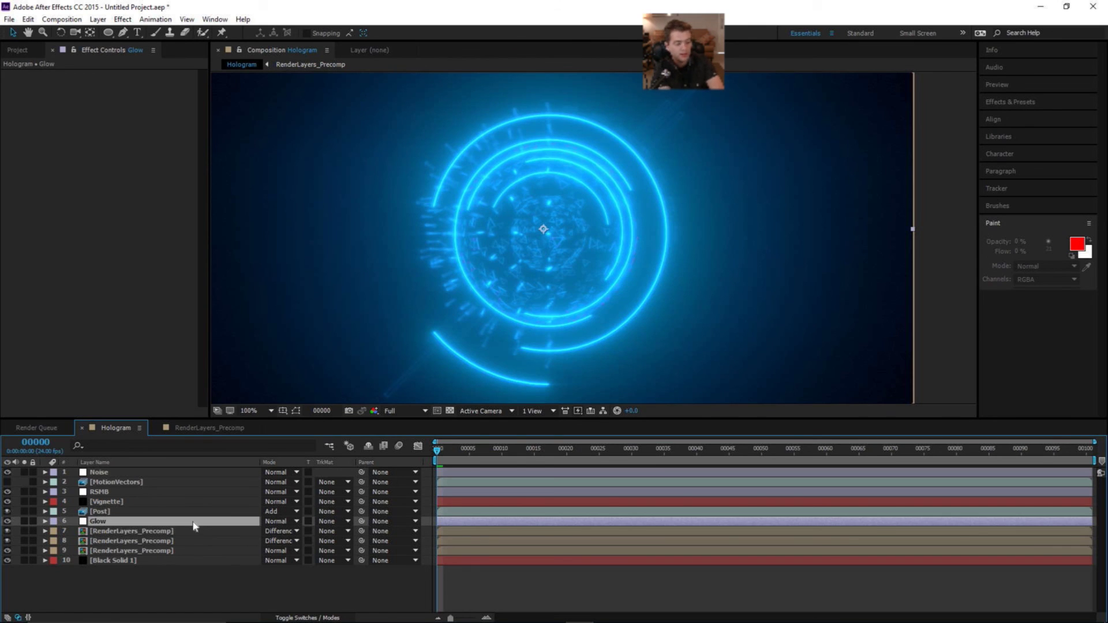
Step: Cut Real Glow from the top RenderLayers_Precomp layer and paste it onto the Glow layer
{"action": "left_click", "coordinate": [196, 531]}
{"action": "left_click", "coordinate": [186, 551], "text": "shift"}
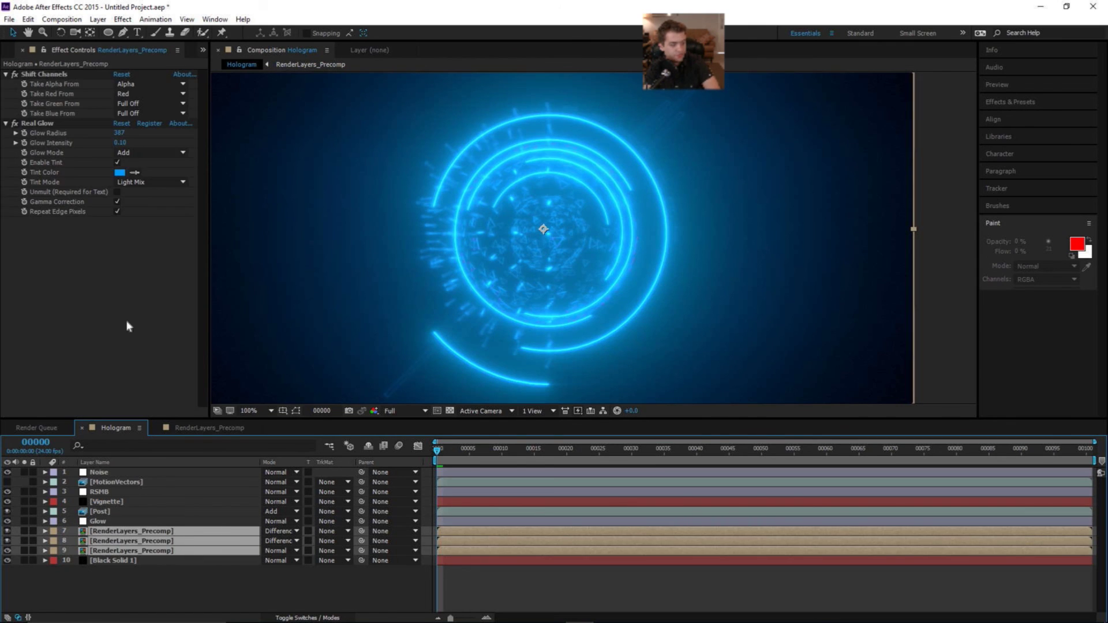
{"action": "left_click", "coordinate": [51, 77]}
{"action": "left_click", "coordinate": [45, 124]}
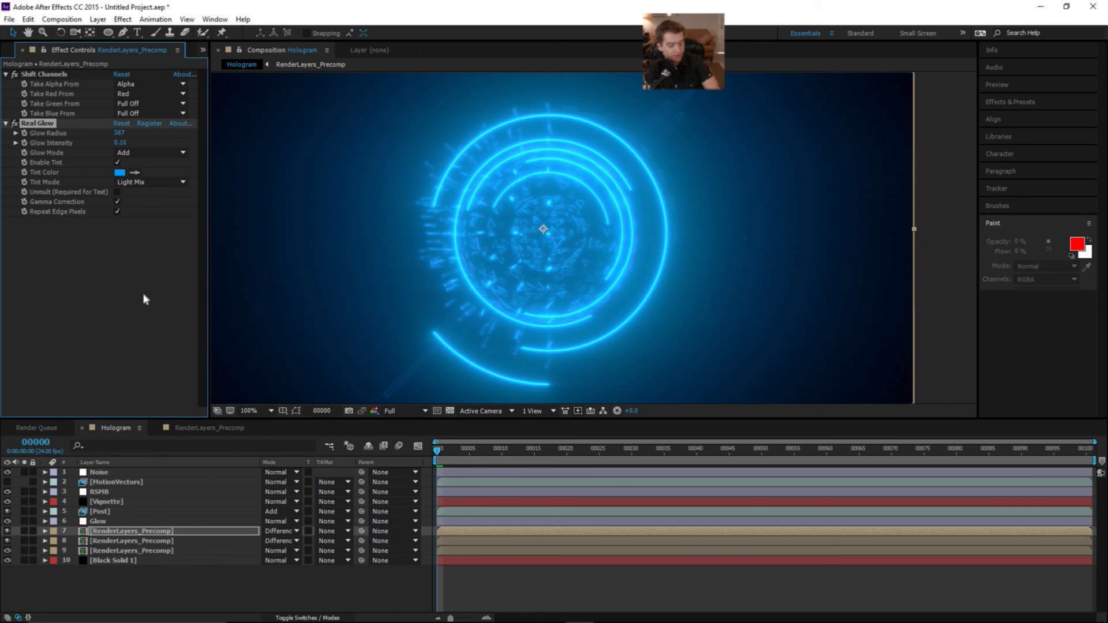
{"action": "key", "text": "Delete"}
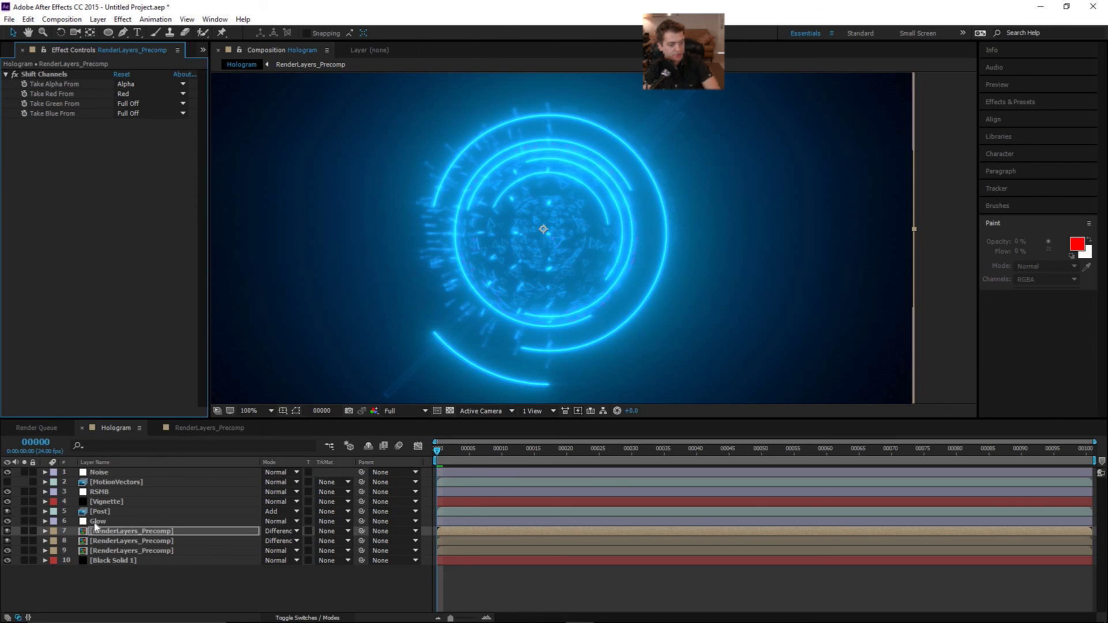
{"action": "left_click", "coordinate": [99, 522]}
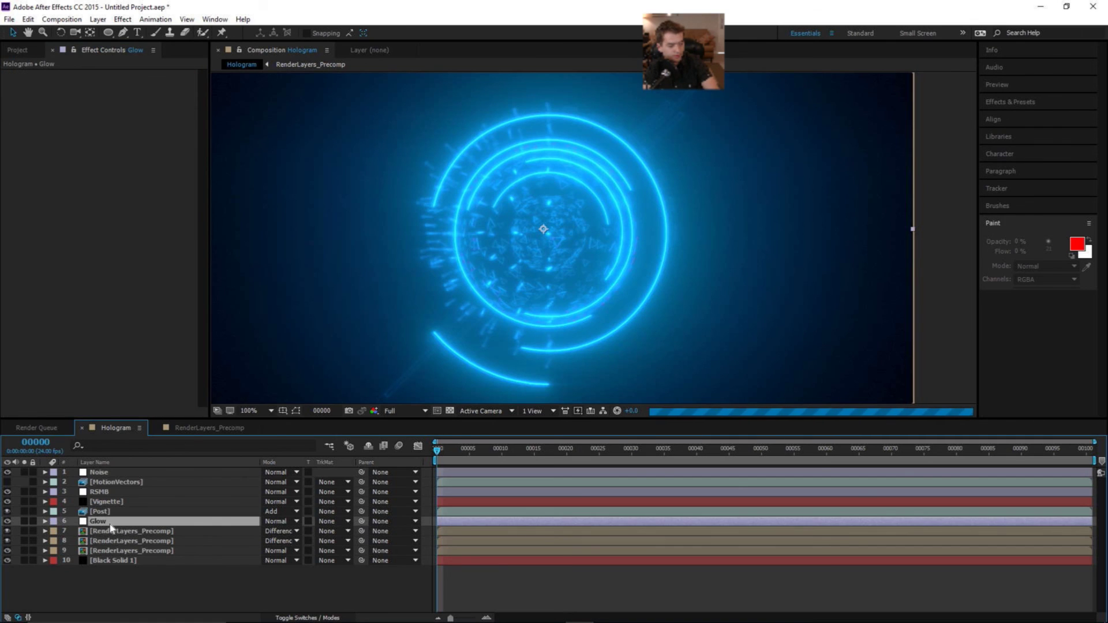
{"action": "key", "text": "ctrl+v"}
Step: Remove Real Glow from the second and third RenderLayers_Precomp layers
{"action": "left_click", "coordinate": [145, 541]}
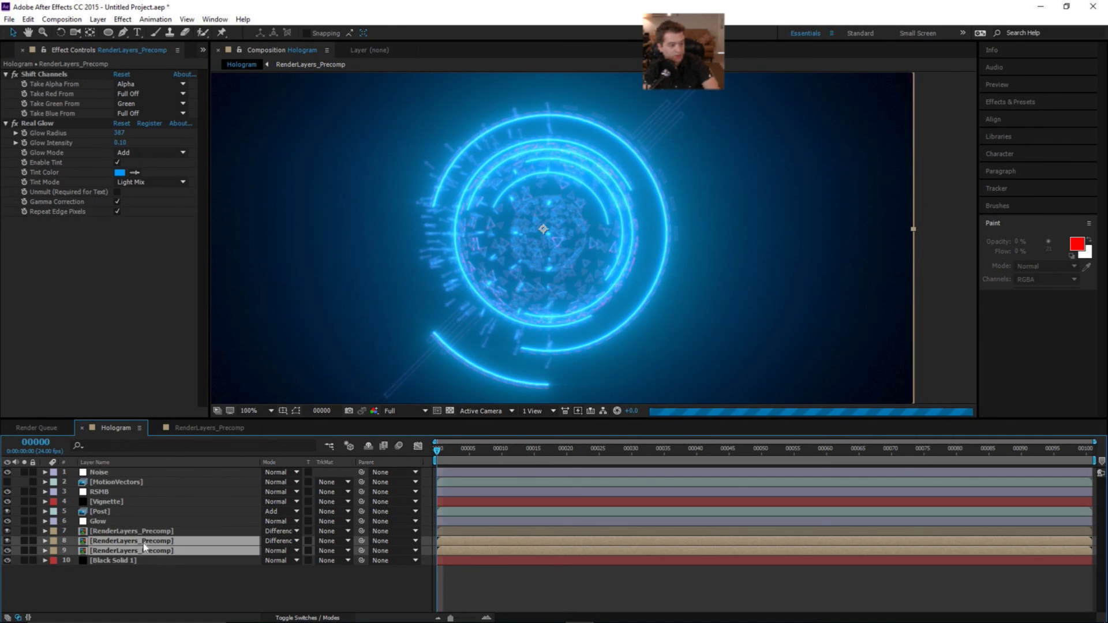
{"action": "key", "text": "ctrl+v"}
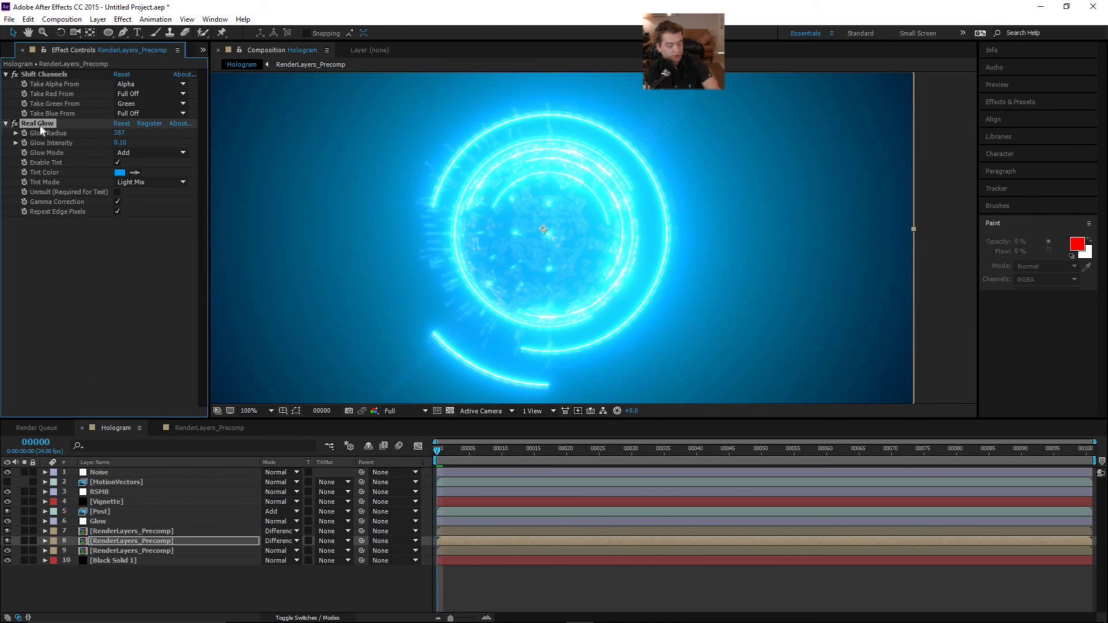
{"action": "key", "text": "Delete"}
{"action": "left_click", "coordinate": [135, 552]}
{"action": "key", "text": "ctrl+v"}
{"action": "left_click", "coordinate": [43, 127]}
{"action": "key", "text": "Delete"}
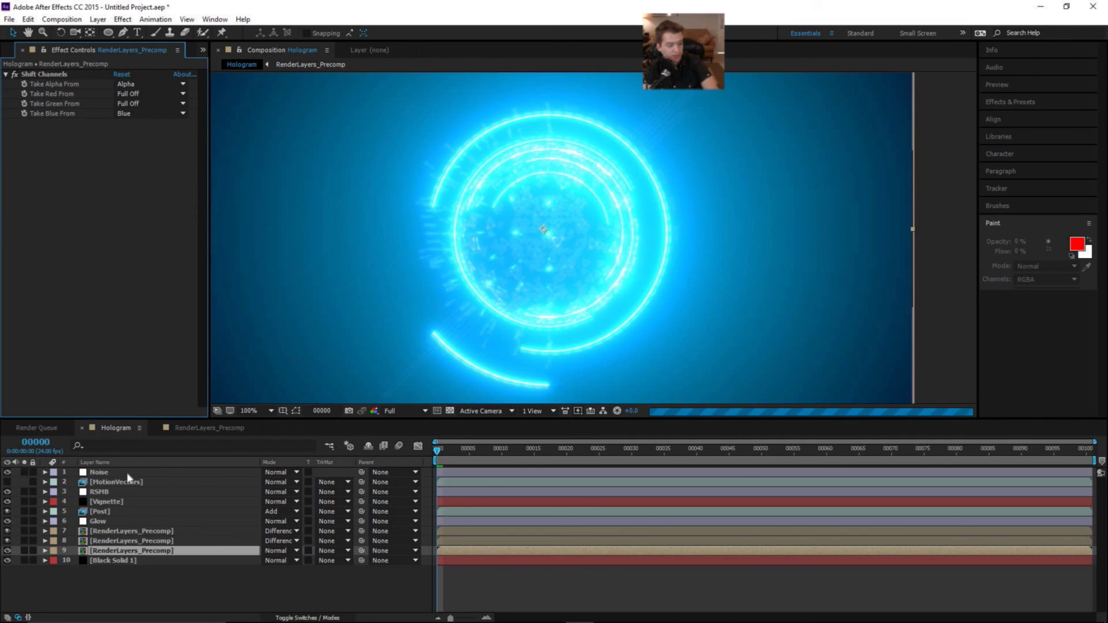
Step: Lower the Glow layer's opacity to 23% and recentre the hologram in view
{"action": "key", "text": "ctrl+Up"}
{"action": "key", "text": "ctrl+Up"}
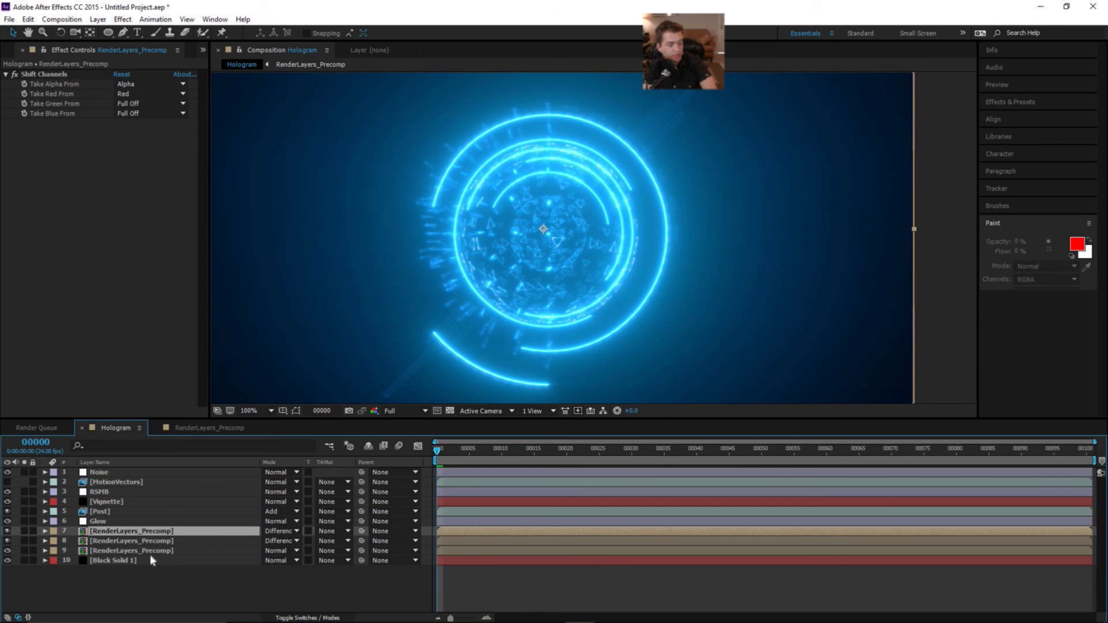
{"action": "left_click", "coordinate": [112, 523]}
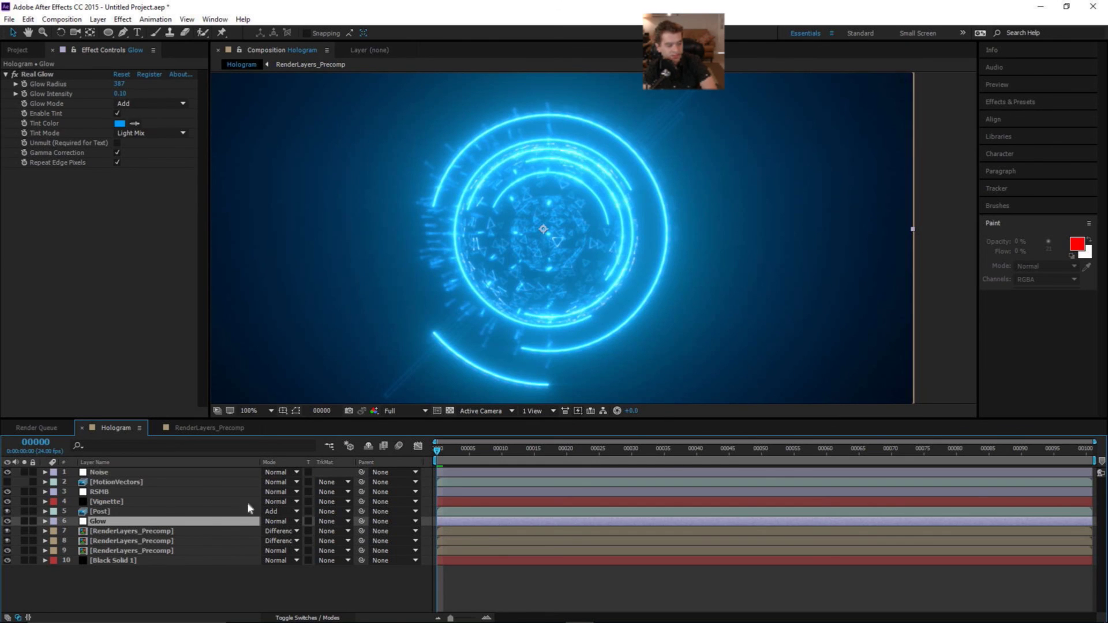
{"action": "key", "text": "t"}
{"action": "left_click_drag", "start_coordinate": [271, 534], "coordinate": [255, 534]}
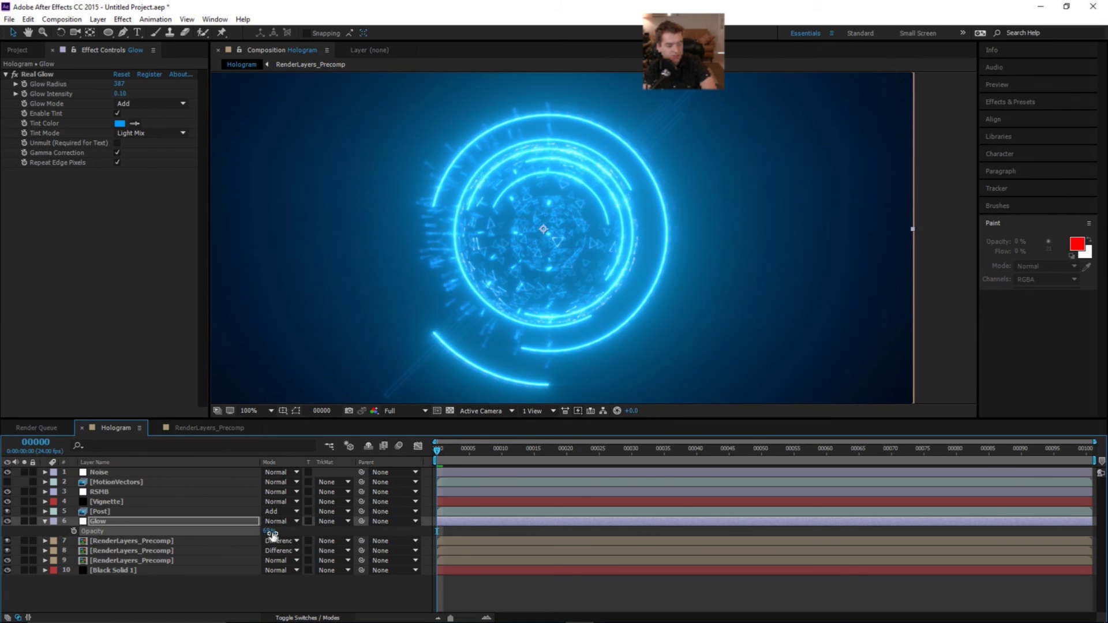
{"action": "left_click_drag", "start_coordinate": [265, 534], "coordinate": [237, 531]}
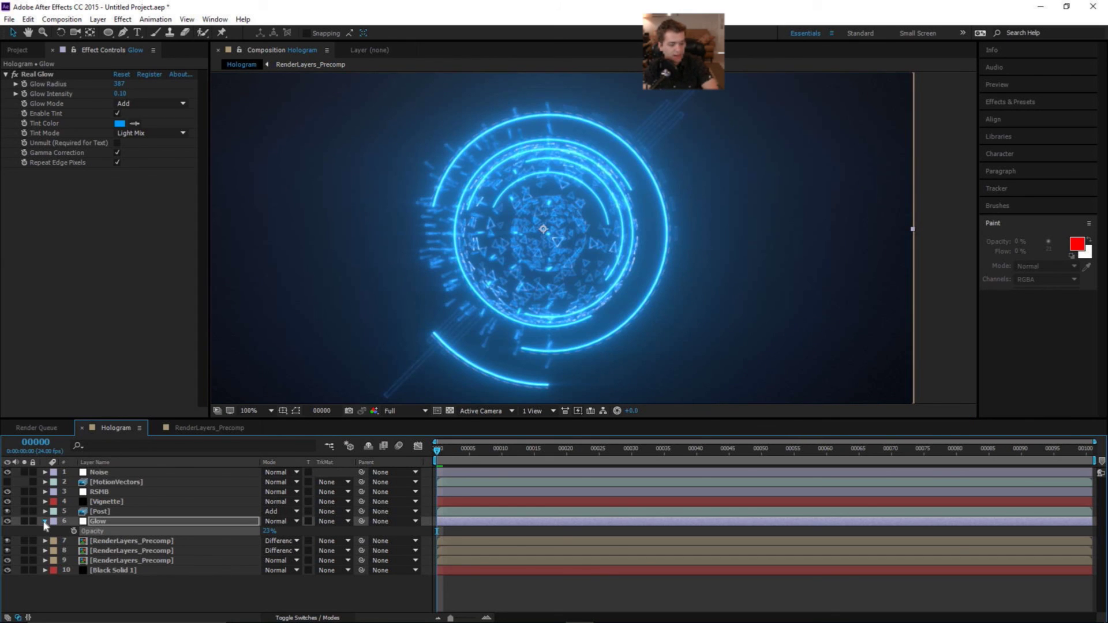
{"action": "left_click", "coordinate": [44, 522]}
{"action": "key", "text": "comma"}
{"action": "key", "text": "comma"}
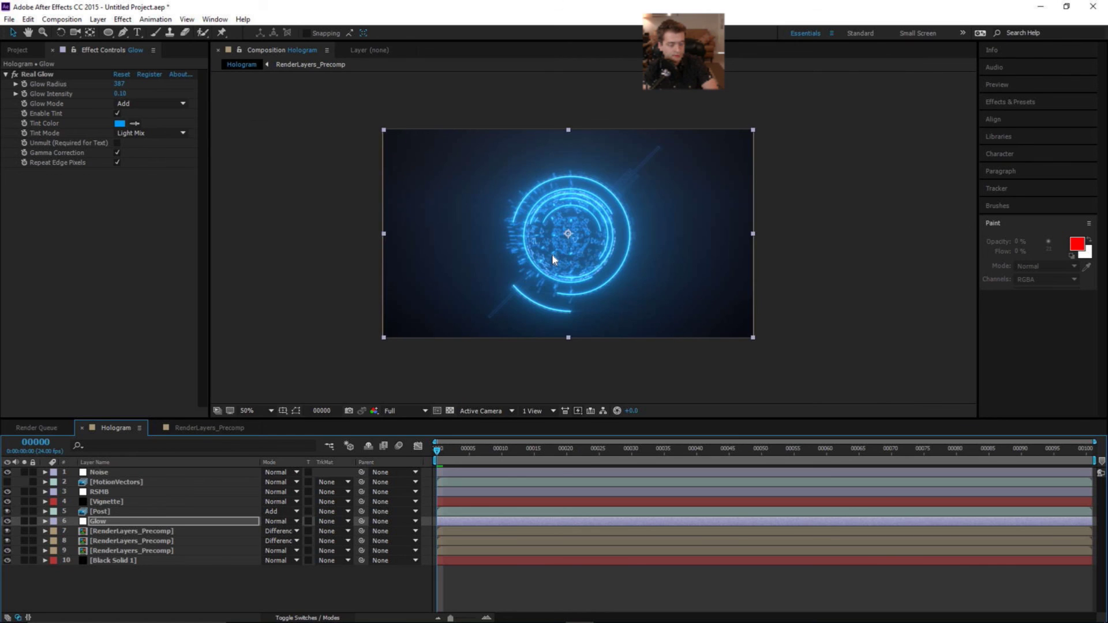
{"action": "key", "text": "period"}
{"action": "key", "text": "period"}
{"action": "key", "text": "t"}
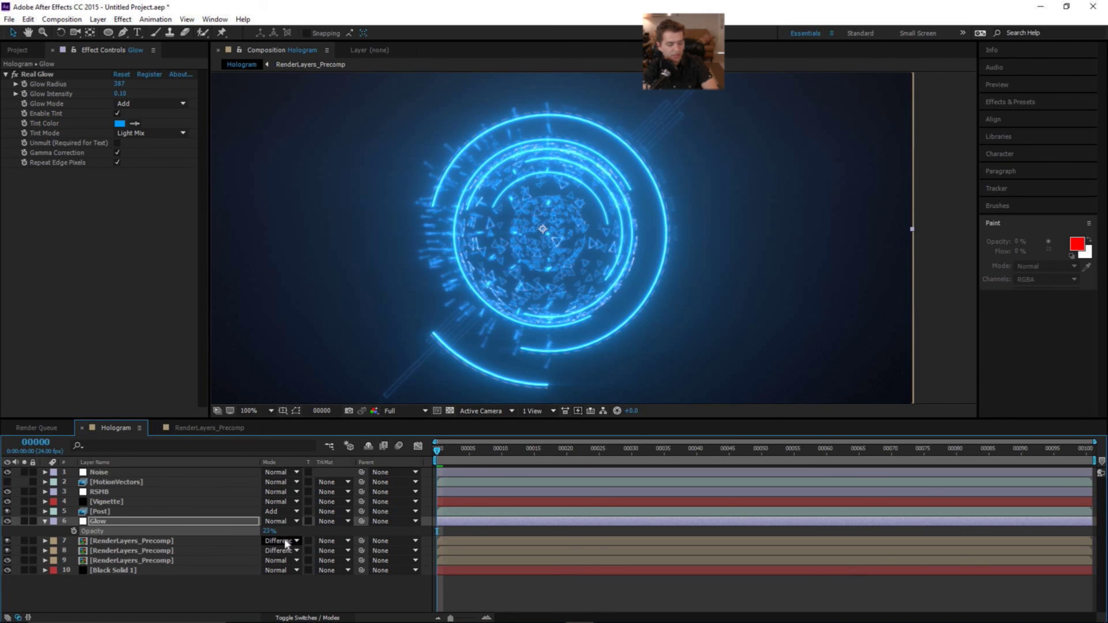
{"action": "key", "text": "t"}
{"action": "mouse_move", "coordinate": [525, 317]}
{"action": "left_mouse_down"}
{"action": "mouse_move", "coordinate": [526, 230]}
{"action": "mouse_move", "coordinate": [517, 324]}
{"action": "left_mouse_up"}
{"action": "key", "text": "v"}
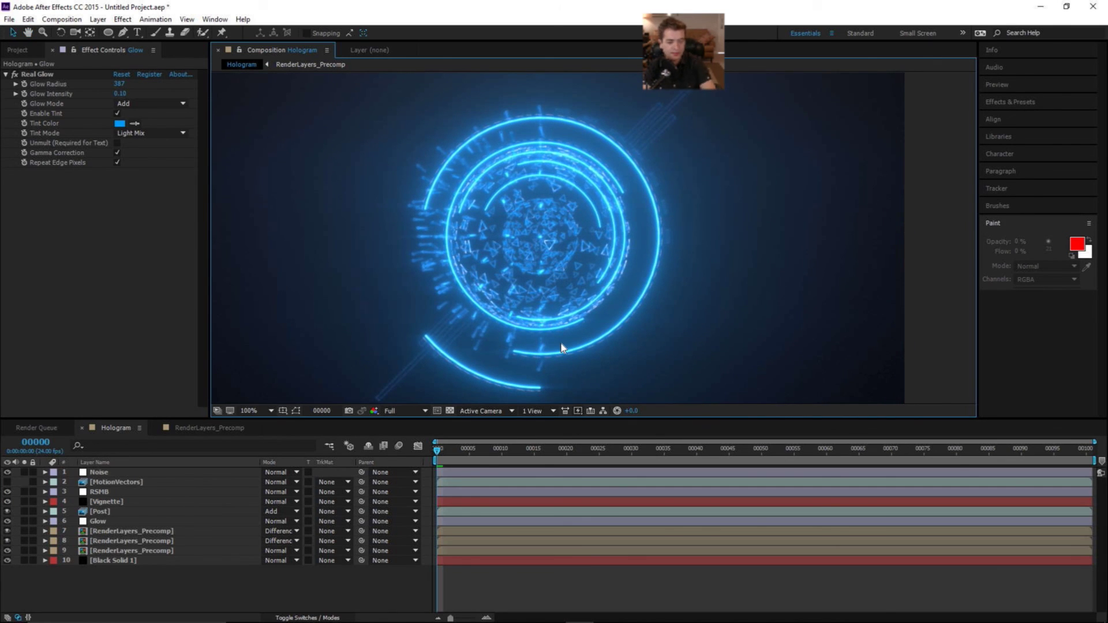